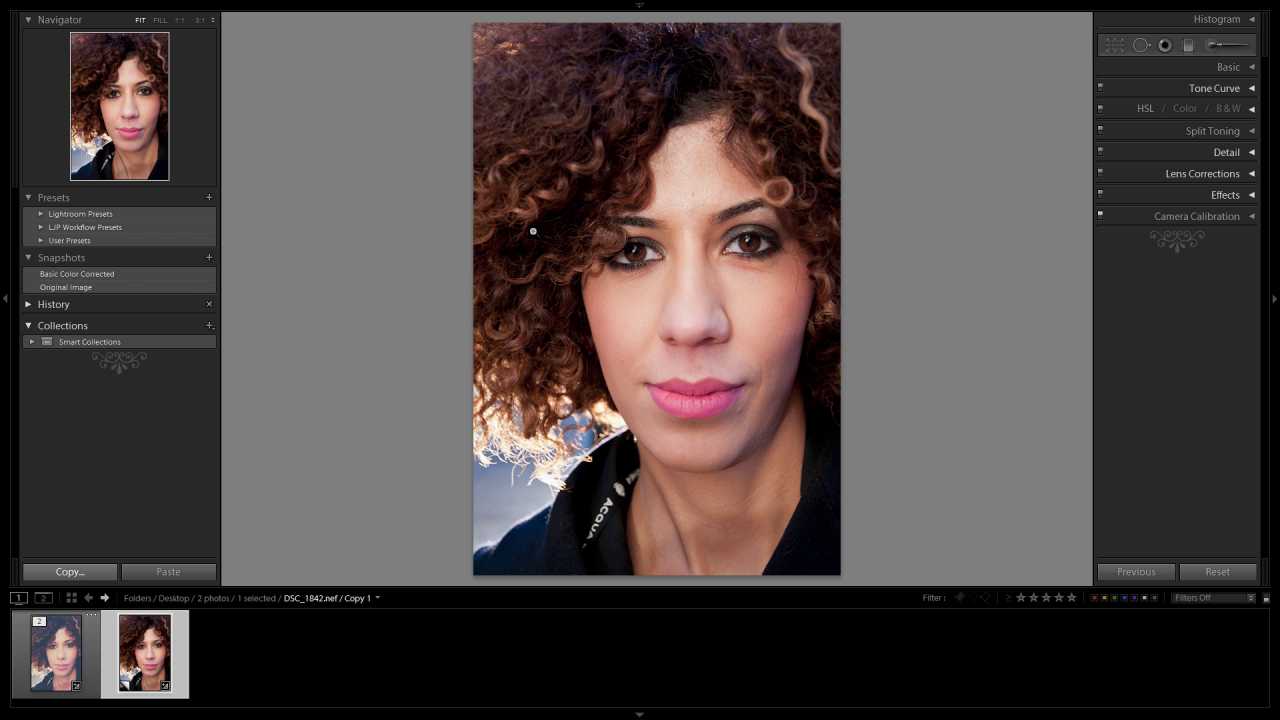
# Compare the Original Image snapshot with the Basic Color Corrected snapshot, ending on the colour-corrected version
pyautogui.click(78, 287)
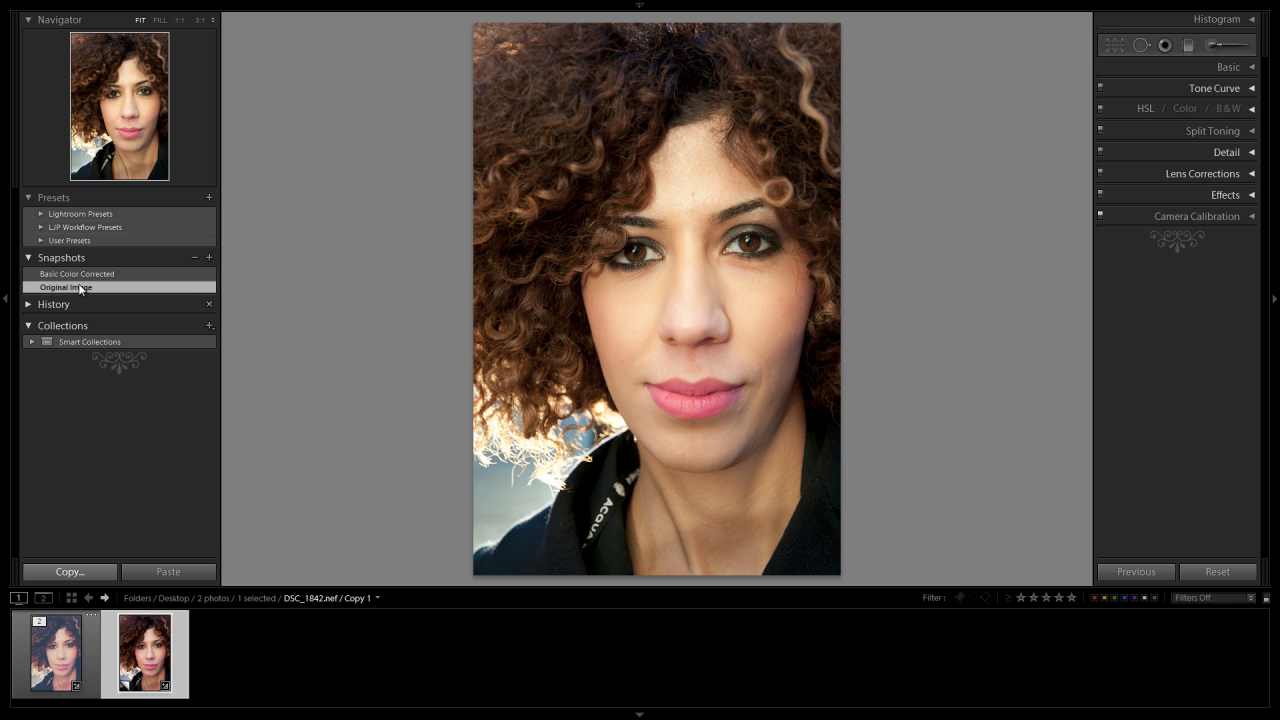
pyautogui.click(97, 275)
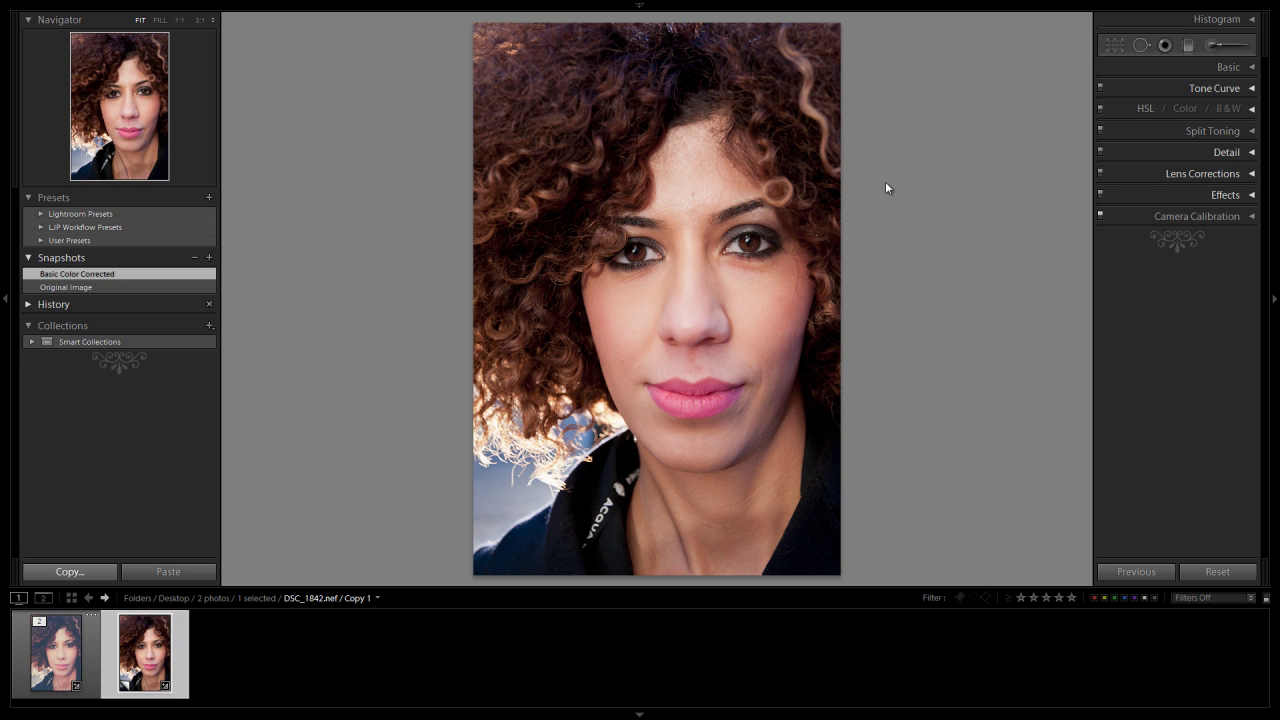
# Start a new Adjustment Brush mask on the face with Clarity −68 and Sharpness −51
pyautogui.click(1206, 46)
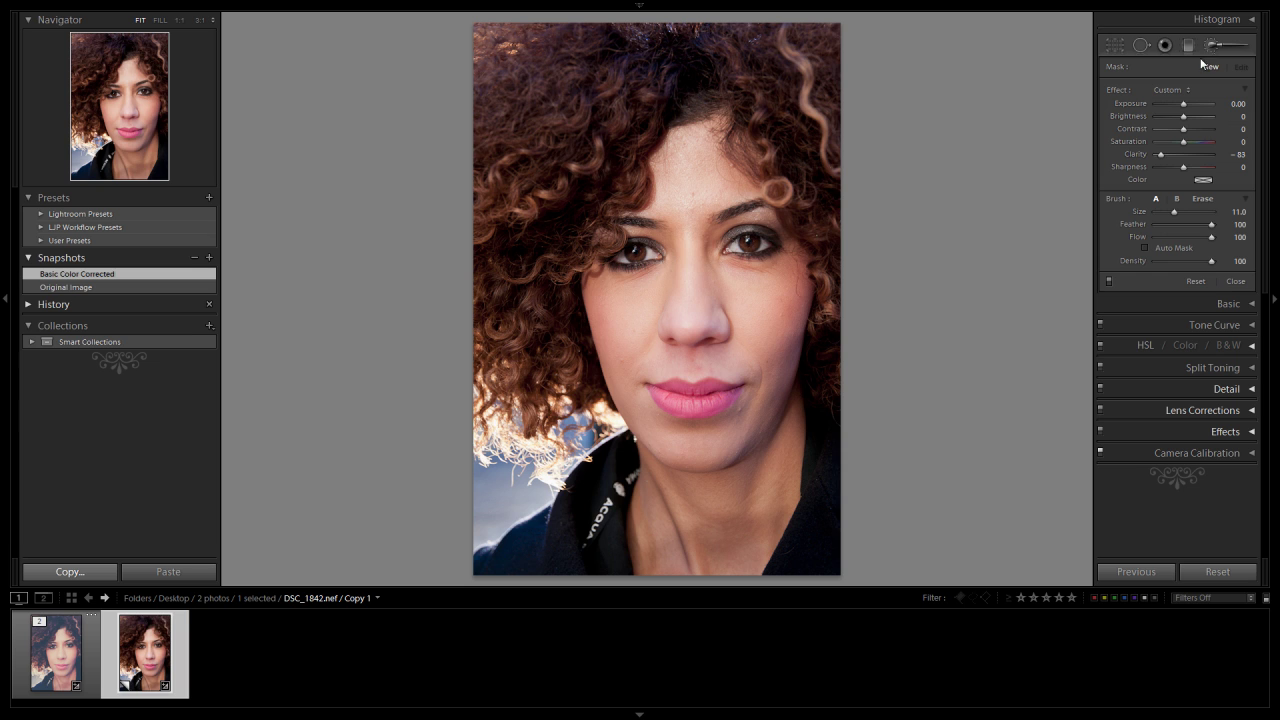
pyautogui.press('alt')
pyautogui.moveTo(1168, 174); pyautogui.dragTo(1170, 174)
pyautogui.press('[')
pyautogui.click(775, 267)
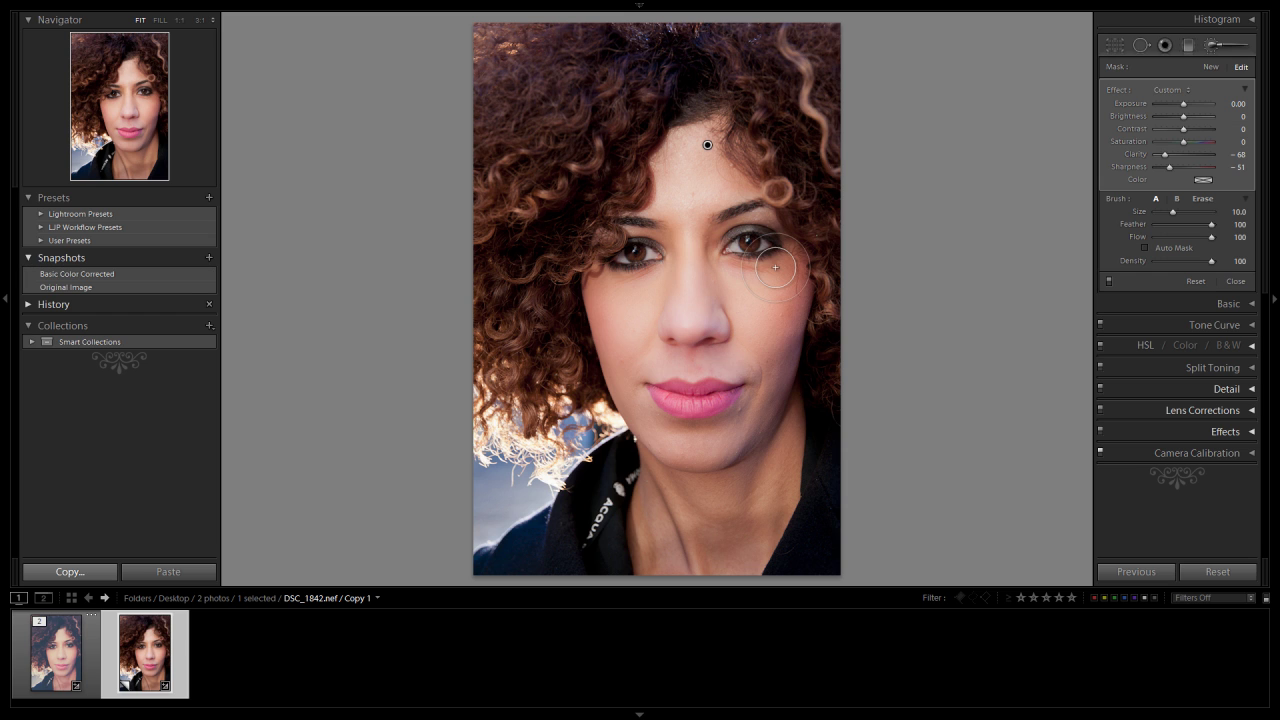
# Show the mask overlay and paint the skin-smoothing adjustment over the cheeks, face and neck
pyautogui.press('o')
pyautogui.moveTo(775, 312)
pyautogui.mouseDown()
pyautogui.moveTo(753, 408)
pyautogui.moveTo(769, 421)
pyautogui.moveTo(764, 469)
pyautogui.moveTo(722, 583)
pyautogui.moveTo(781, 430)
pyautogui.moveTo(774, 483)
pyautogui.moveTo(731, 585)
pyautogui.moveTo(729, 462)
pyautogui.moveTo(679, 543)
pyautogui.moveTo(687, 432)
pyautogui.moveTo(646, 535)
pyautogui.moveTo(691, 557)
pyautogui.mouseUp()
pyautogui.moveTo(658, 413)
pyautogui.mouseDown()
pyautogui.moveTo(624, 350)
pyautogui.moveTo(649, 391)
pyautogui.moveTo(684, 341)
pyautogui.moveTo(746, 358)
pyautogui.moveTo(767, 327)
pyautogui.moveTo(764, 388)
pyautogui.moveTo(788, 292)
pyautogui.moveTo(790, 259)
pyautogui.moveTo(712, 188)
pyautogui.moveTo(711, 128)
pyautogui.moveTo(662, 180)
pyautogui.moveTo(659, 250)
pyautogui.moveTo(640, 258)
pyautogui.moveTo(670, 238)
pyautogui.moveTo(632, 293)
pyautogui.mouseUp()
pyautogui.moveTo(645, 336)
pyautogui.mouseDown()
pyautogui.moveTo(706, 378)
pyautogui.moveTo(746, 366)
pyautogui.moveTo(742, 416)
pyautogui.moveTo(786, 400)
pyautogui.mouseUp()
# Erase the mask spilling onto the hair and jacket along the image's right side of the face and neck, using brush size 6
pyautogui.press('alt')
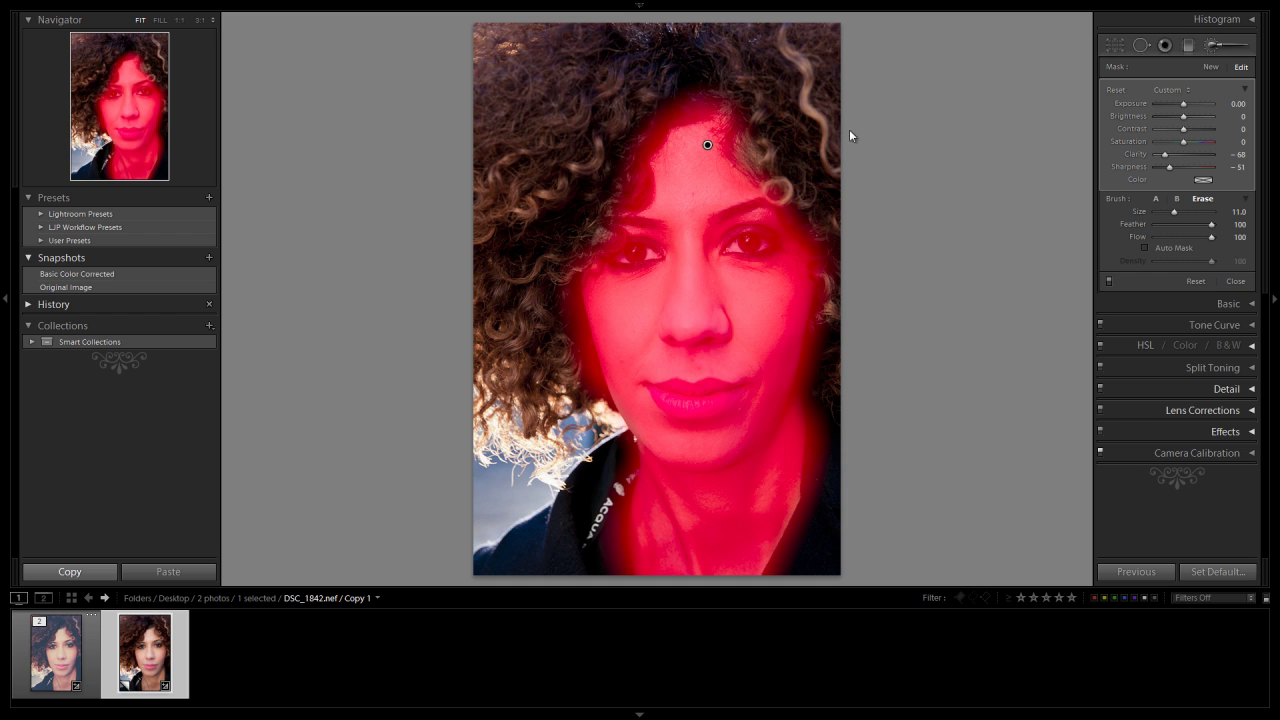
pyautogui.press('[')
pyautogui.press('[')
pyautogui.press('[')
pyautogui.press('[')
pyautogui.press('[')
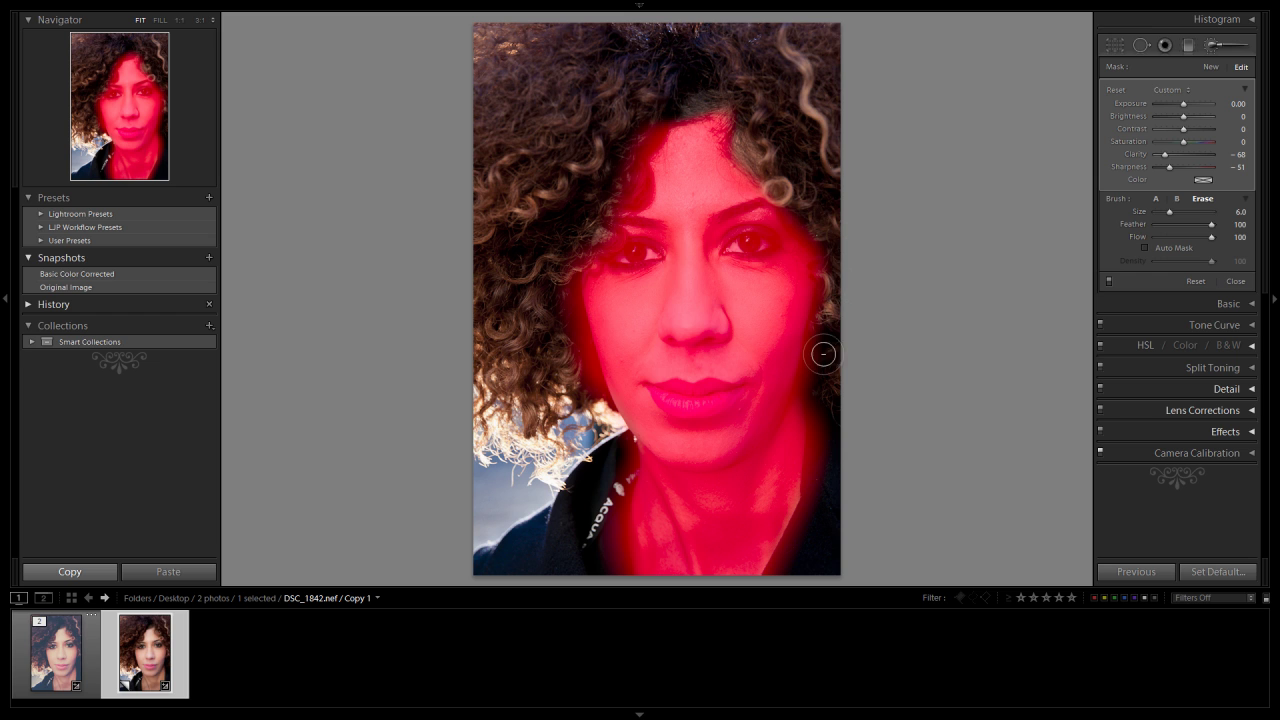
pyautogui.moveTo(853, 256)
pyautogui.mouseDown()
pyautogui.moveTo(837, 225)
pyautogui.moveTo(809, 371)
pyautogui.moveTo(817, 492)
pyautogui.moveTo(768, 591)
pyautogui.moveTo(813, 483)
pyautogui.moveTo(822, 403)
pyautogui.moveTo(816, 476)
pyautogui.mouseUp()
pyautogui.moveTo(823, 402); pyautogui.dragTo(828, 333)
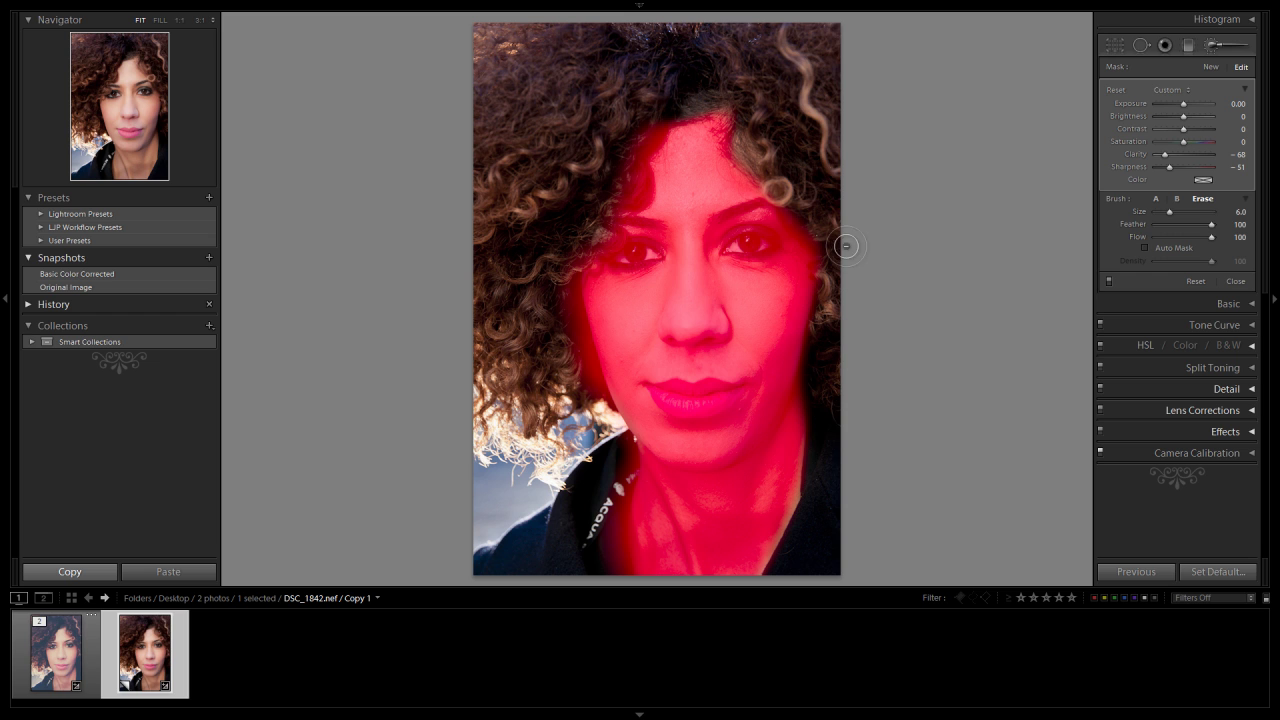
# Clean up the mask edge along the hairline, the hair on the image's left side, and the jacket collar beside the neck
pyautogui.moveTo(809, 201)
pyautogui.mouseDown()
pyautogui.moveTo(644, 139)
pyautogui.moveTo(659, 113)
pyautogui.moveTo(736, 81)
pyautogui.moveTo(688, 91)
pyautogui.moveTo(647, 107)
pyautogui.moveTo(630, 143)
pyautogui.moveTo(633, 199)
pyautogui.moveTo(630, 144)
pyautogui.moveTo(598, 211)
pyautogui.moveTo(609, 235)
pyautogui.moveTo(549, 282)
pyautogui.moveTo(636, 181)
pyautogui.moveTo(563, 258)
pyautogui.moveTo(599, 407)
pyautogui.moveTo(559, 264)
pyautogui.moveTo(568, 300)
pyautogui.mouseUp()
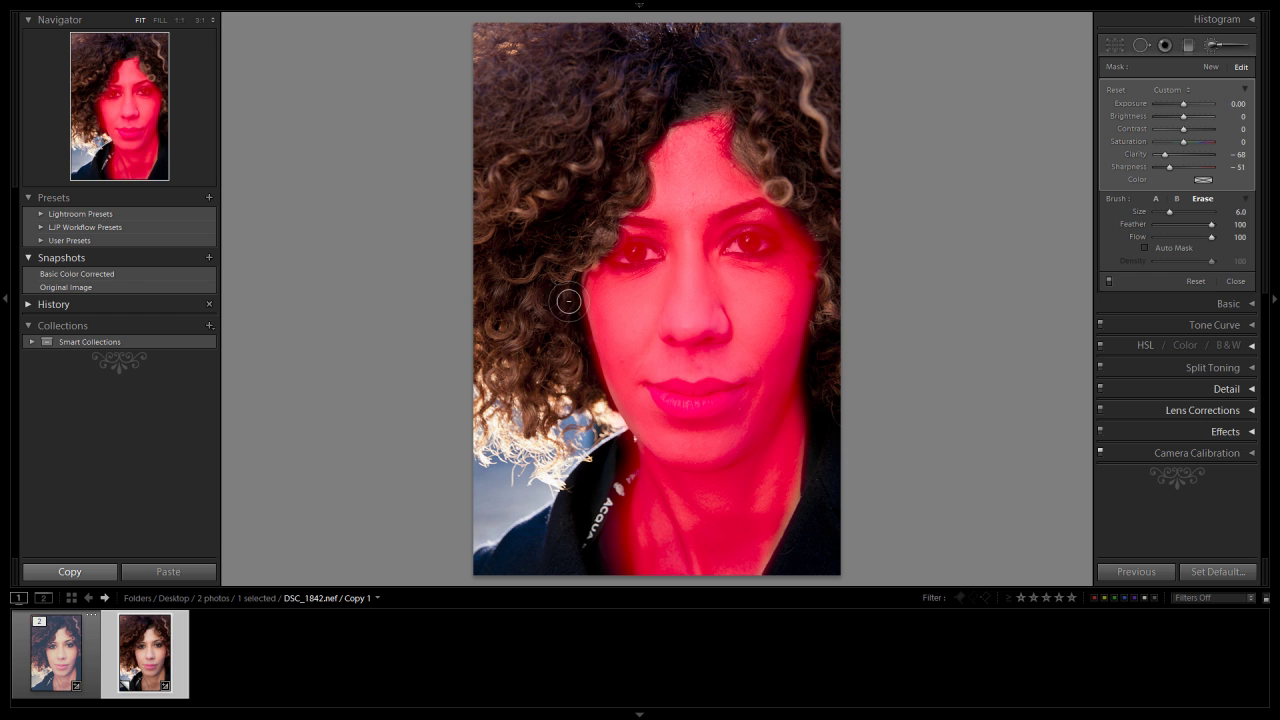
pyautogui.moveTo(599, 408)
pyautogui.mouseDown()
pyautogui.moveTo(574, 343)
pyautogui.moveTo(569, 246)
pyautogui.moveTo(553, 330)
pyautogui.moveTo(578, 410)
pyautogui.mouseUp()
pyautogui.moveTo(616, 477); pyautogui.dragTo(624, 456)
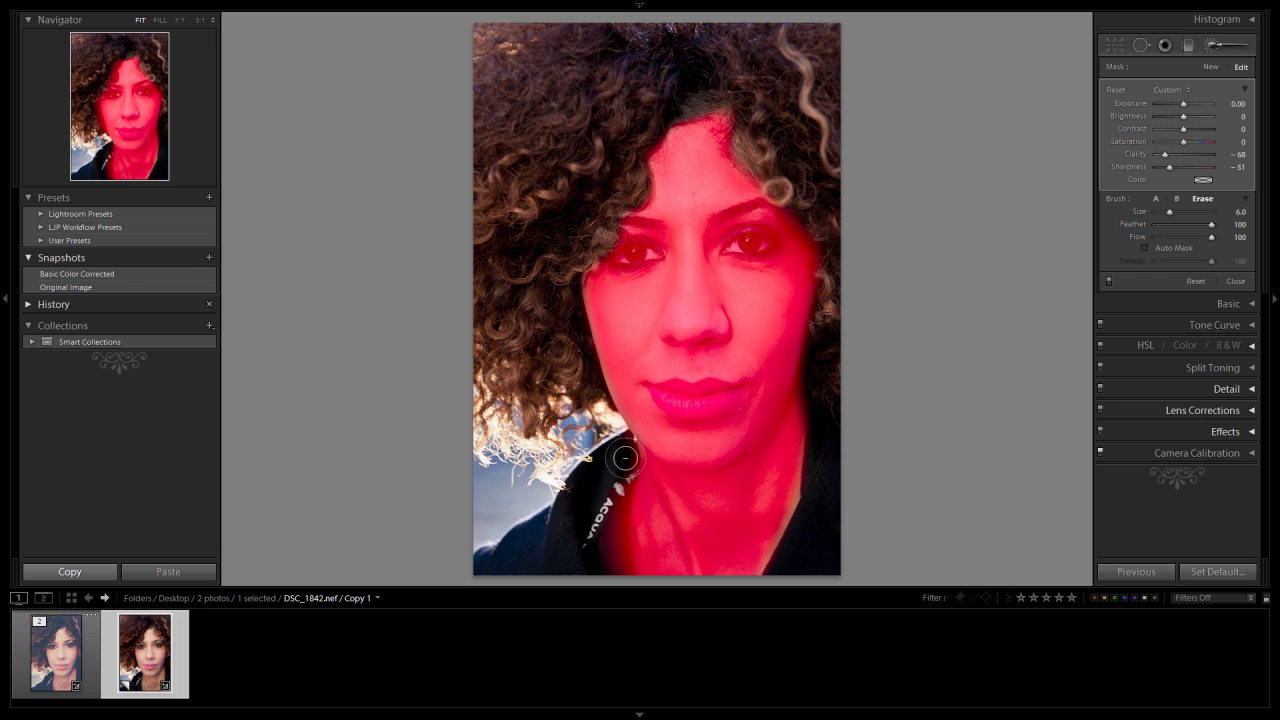
pyautogui.moveTo(624, 474)
pyautogui.mouseDown()
pyautogui.moveTo(611, 544)
pyautogui.moveTo(623, 483)
pyautogui.moveTo(624, 569)
pyautogui.moveTo(621, 550)
pyautogui.moveTo(625, 502)
pyautogui.moveTo(639, 588)
pyautogui.moveTo(603, 531)
pyautogui.moveTo(605, 585)
pyautogui.moveTo(603, 472)
pyautogui.mouseUp()
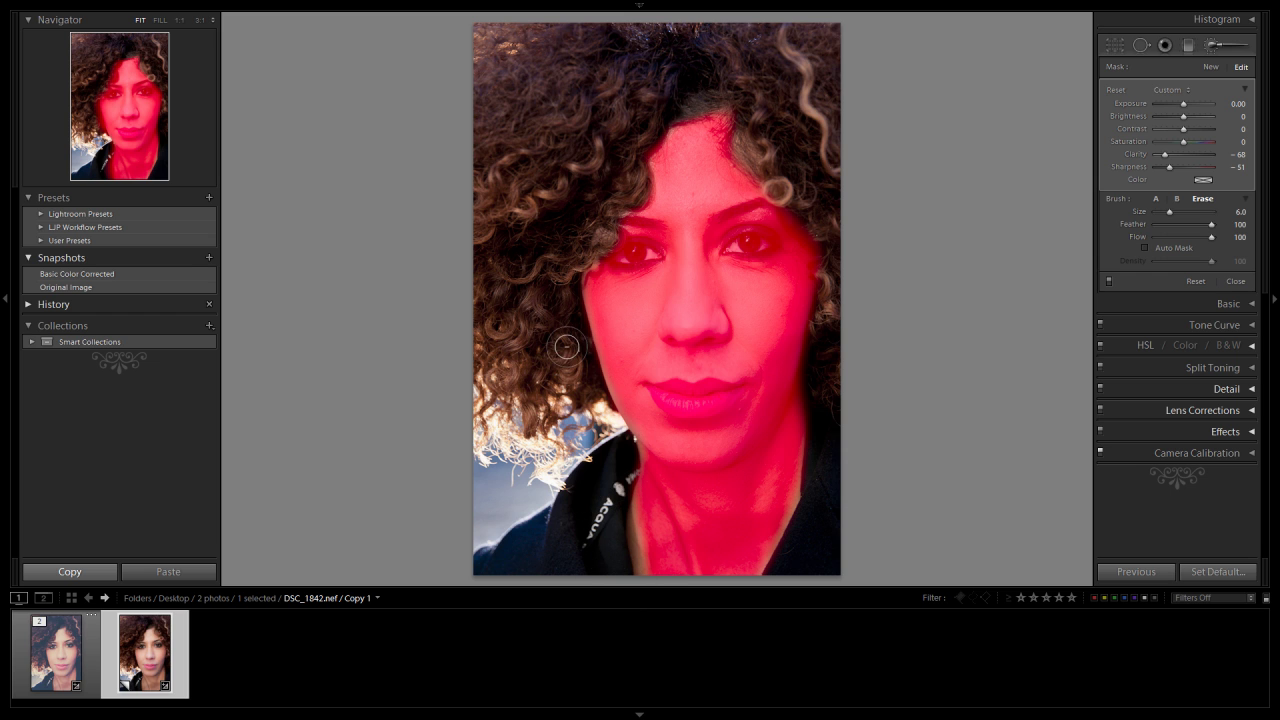
pyautogui.press('alt')
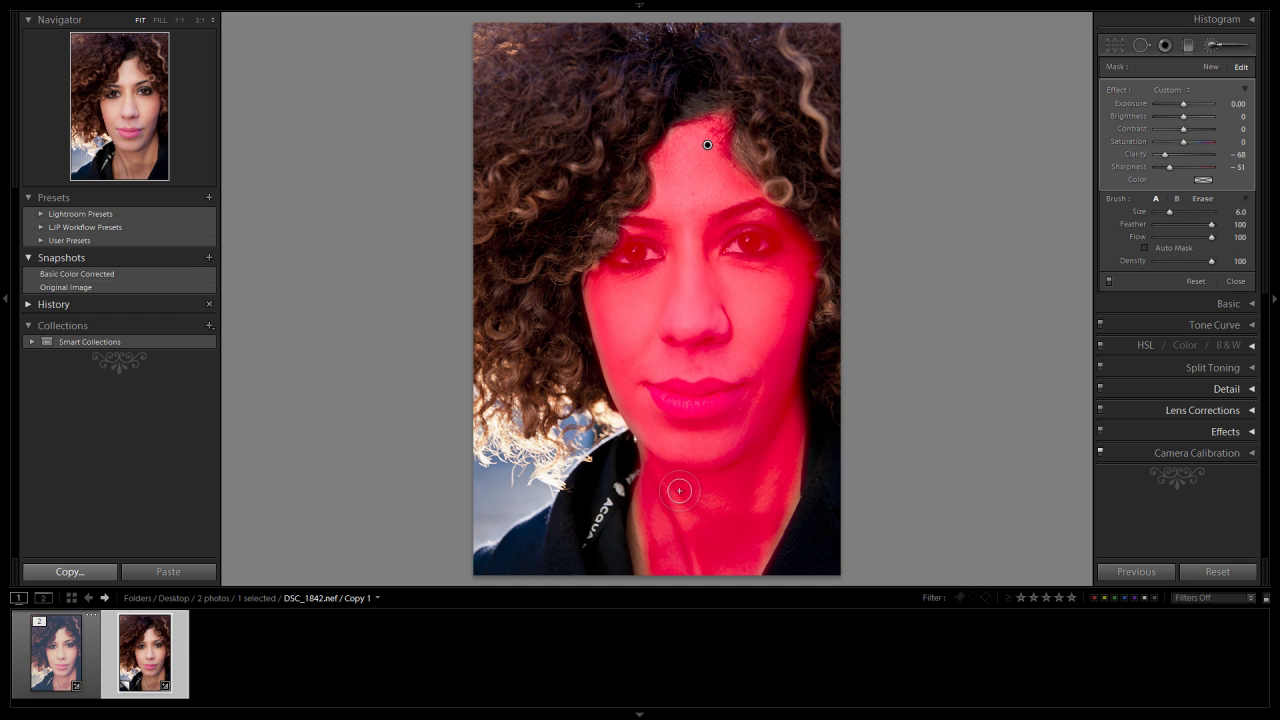
pyautogui.press('alt')
pyautogui.moveTo(620, 470)
pyautogui.mouseDown()
pyautogui.moveTo(597, 509)
pyautogui.moveTo(606, 566)
pyautogui.moveTo(593, 486)
pyautogui.mouseUp()
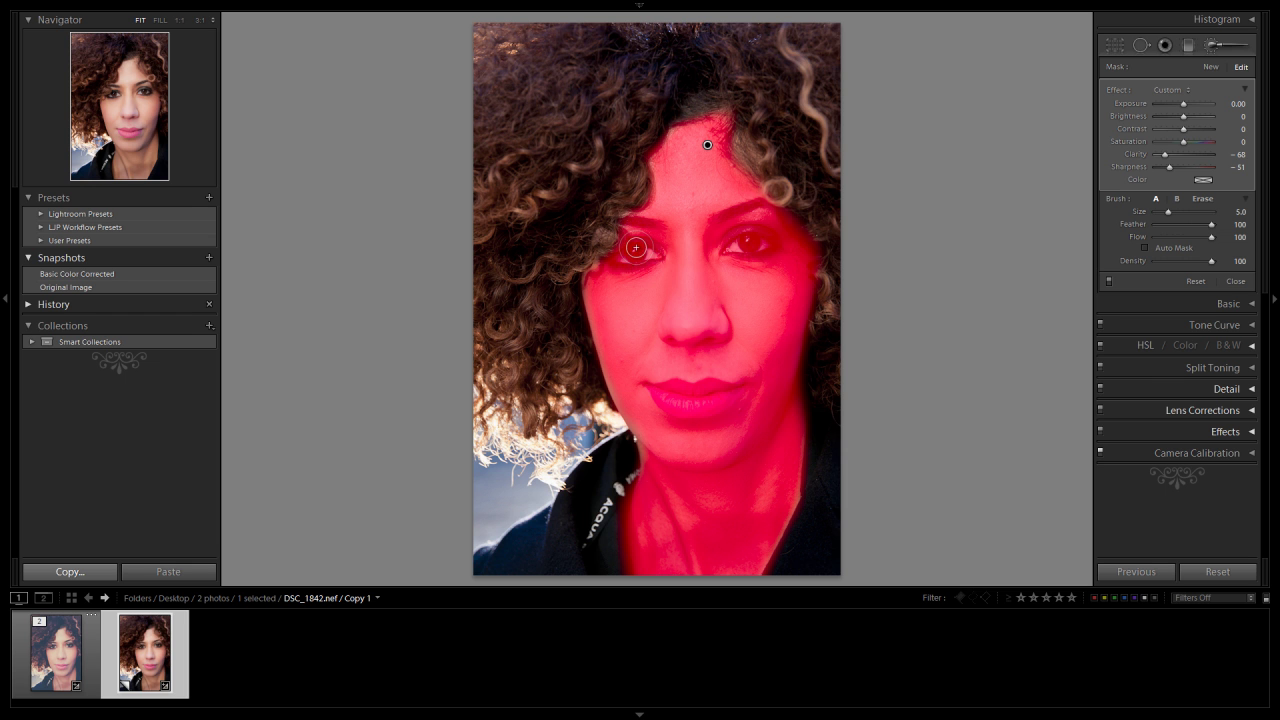
# Erase the mask at 1:1 from the hair curl, eyebrow and eye on the image's left side
pyautogui.press('z')
pyautogui.press('alt')
pyautogui.moveTo(582, 228)
pyautogui.mouseDown()
pyautogui.moveTo(560, 236)
pyautogui.moveTo(540, 282)
pyautogui.moveTo(487, 305)
pyautogui.mouseUp()
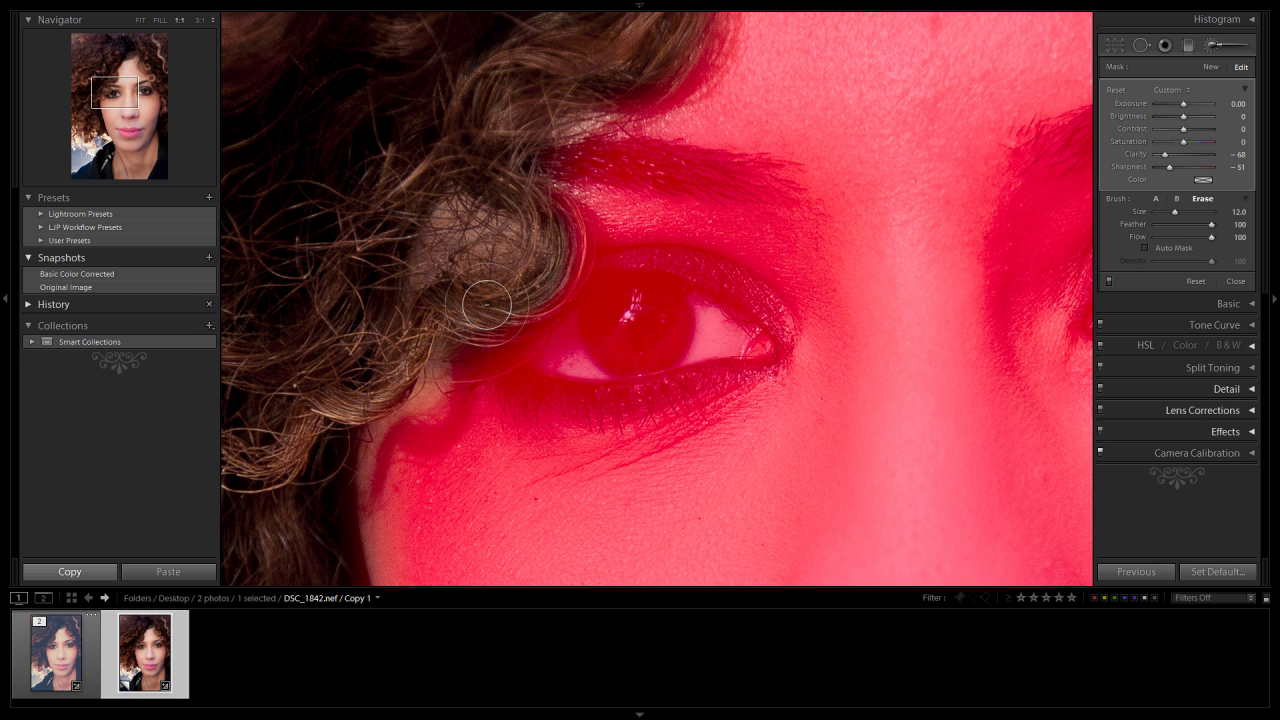
pyautogui.press('[')
pyautogui.moveTo(500, 149)
pyautogui.mouseDown()
pyautogui.moveTo(770, 178)
pyautogui.moveTo(528, 160)
pyautogui.moveTo(709, 167)
pyautogui.mouseUp()
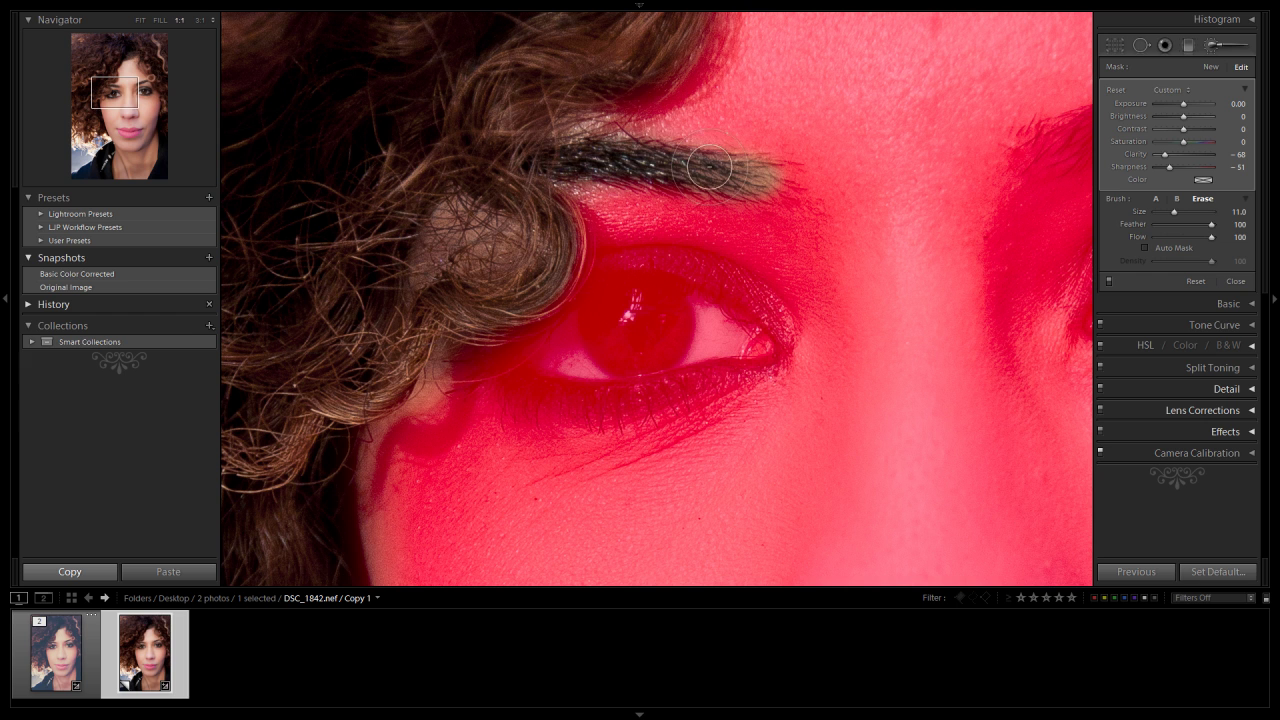
pyautogui.press(']')
pyautogui.press(']')
pyautogui.moveTo(752, 340)
pyautogui.mouseDown()
pyautogui.moveTo(630, 351)
pyautogui.moveTo(760, 342)
pyautogui.moveTo(659, 323)
pyautogui.moveTo(613, 338)
pyautogui.moveTo(707, 320)
pyautogui.moveTo(771, 327)
pyautogui.moveTo(808, 365)
pyautogui.moveTo(806, 385)
pyautogui.moveTo(654, 410)
pyautogui.moveTo(767, 378)
pyautogui.moveTo(664, 368)
pyautogui.moveTo(743, 365)
pyautogui.moveTo(573, 386)
pyautogui.moveTo(523, 373)
pyautogui.moveTo(563, 405)
pyautogui.moveTo(635, 426)
pyautogui.moveTo(743, 390)
pyautogui.moveTo(683, 418)
pyautogui.moveTo(568, 393)
pyautogui.moveTo(580, 426)
pyautogui.moveTo(688, 430)
pyautogui.moveTo(791, 389)
pyautogui.moveTo(681, 421)
pyautogui.moveTo(553, 398)
pyautogui.moveTo(603, 436)
pyautogui.moveTo(804, 388)
pyautogui.mouseUp()
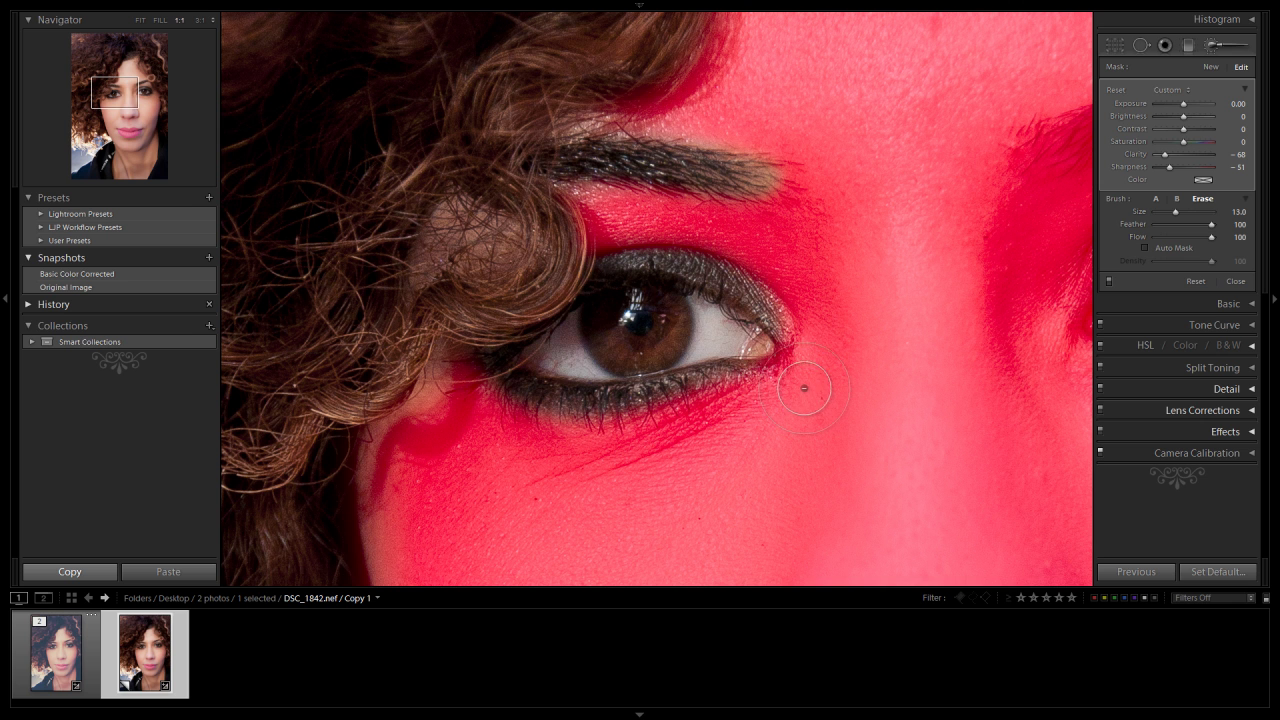
# Erase the mask from the eyebrow and eye on the image's right side
pyautogui.press('[')
pyautogui.press('[')
pyautogui.click(520, 311)
pyautogui.moveTo(680, 261); pyautogui.dragTo(279, 291)
pyautogui.moveTo(687, 237)
pyautogui.mouseDown()
pyautogui.moveTo(466, 286)
pyautogui.moveTo(466, 320)
pyautogui.mouseUp()
pyautogui.press('alt')
pyautogui.moveTo(425, 265)
pyautogui.mouseDown()
pyautogui.moveTo(680, 177)
pyautogui.moveTo(690, 190)
pyautogui.moveTo(428, 265)
pyautogui.mouseUp()
pyautogui.moveTo(519, 423)
pyautogui.mouseDown()
pyautogui.moveTo(501, 380)
pyautogui.moveTo(562, 345)
pyautogui.moveTo(662, 349)
pyautogui.moveTo(727, 392)
pyautogui.moveTo(632, 336)
pyautogui.moveTo(540, 352)
pyautogui.moveTo(470, 409)
pyautogui.moveTo(700, 384)
pyautogui.moveTo(538, 389)
pyautogui.moveTo(631, 369)
pyautogui.moveTo(536, 408)
pyautogui.moveTo(674, 424)
pyautogui.moveTo(722, 398)
pyautogui.moveTo(617, 445)
pyautogui.moveTo(738, 405)
pyautogui.moveTo(713, 364)
pyautogui.moveTo(603, 340)
pyautogui.moveTo(588, 345)
pyautogui.moveTo(711, 359)
pyautogui.moveTo(744, 395)
pyautogui.moveTo(739, 412)
pyautogui.moveTo(630, 448)
pyautogui.moveTo(518, 403)
pyautogui.moveTo(501, 369)
pyautogui.moveTo(623, 351)
pyautogui.moveTo(715, 374)
pyautogui.moveTo(556, 358)
pyautogui.moveTo(471, 404)
pyautogui.moveTo(520, 425)
pyautogui.moveTo(669, 425)
pyautogui.moveTo(742, 406)
pyautogui.moveTo(688, 435)
pyautogui.moveTo(737, 406)
pyautogui.moveTo(661, 403)
pyautogui.mouseUp()
# Erase the mask from the lips, using a smaller brush for the mouth corners
pyautogui.press('space')
pyautogui.moveTo(689, 499)
pyautogui.mouseDown()
pyautogui.moveTo(633, 422)
pyautogui.moveTo(680, 369)
pyautogui.moveTo(617, 317)
pyautogui.moveTo(594, 223)
pyautogui.moveTo(676, 243)
pyautogui.moveTo(583, 363)
pyautogui.moveTo(629, 163)
pyautogui.moveTo(514, 251)
pyautogui.moveTo(514, 237)
pyautogui.moveTo(544, 281)
pyautogui.mouseUp()
pyautogui.press('alt')
pyautogui.moveTo(620, 279)
pyautogui.mouseDown()
pyautogui.moveTo(605, 253)
pyautogui.moveTo(564, 240)
pyautogui.moveTo(633, 265)
pyautogui.moveTo(625, 272)
pyautogui.moveTo(610, 267)
pyautogui.moveTo(694, 210)
pyautogui.moveTo(861, 242)
pyautogui.moveTo(722, 318)
pyautogui.moveTo(795, 272)
pyautogui.moveTo(736, 307)
pyautogui.moveTo(747, 257)
pyautogui.moveTo(714, 262)
pyautogui.moveTo(636, 326)
pyautogui.moveTo(722, 312)
pyautogui.moveTo(791, 271)
pyautogui.moveTo(695, 337)
pyautogui.moveTo(582, 347)
pyautogui.moveTo(765, 328)
pyautogui.moveTo(836, 261)
pyautogui.moveTo(720, 339)
pyautogui.moveTo(589, 356)
pyautogui.moveTo(499, 328)
pyautogui.moveTo(452, 293)
pyautogui.moveTo(517, 341)
pyautogui.moveTo(613, 342)
pyautogui.moveTo(557, 327)
pyautogui.moveTo(427, 252)
pyautogui.moveTo(523, 215)
pyautogui.moveTo(458, 243)
pyautogui.moveTo(383, 228)
pyautogui.moveTo(431, 245)
pyautogui.mouseUp()
pyautogui.scroll(-2, 651, 248)
pyautogui.press('[')
pyautogui.press('[')
pyautogui.press('[')
pyautogui.moveTo(843, 237)
pyautogui.mouseDown()
pyautogui.moveTo(892, 220)
pyautogui.moveTo(831, 256)
pyautogui.moveTo(874, 260)
pyautogui.moveTo(911, 238)
pyautogui.mouseUp()
# Paint the mask back onto the skin around the mouth corner, fit the whole photo in view and close the Adjustment Brush
pyautogui.press('alt')
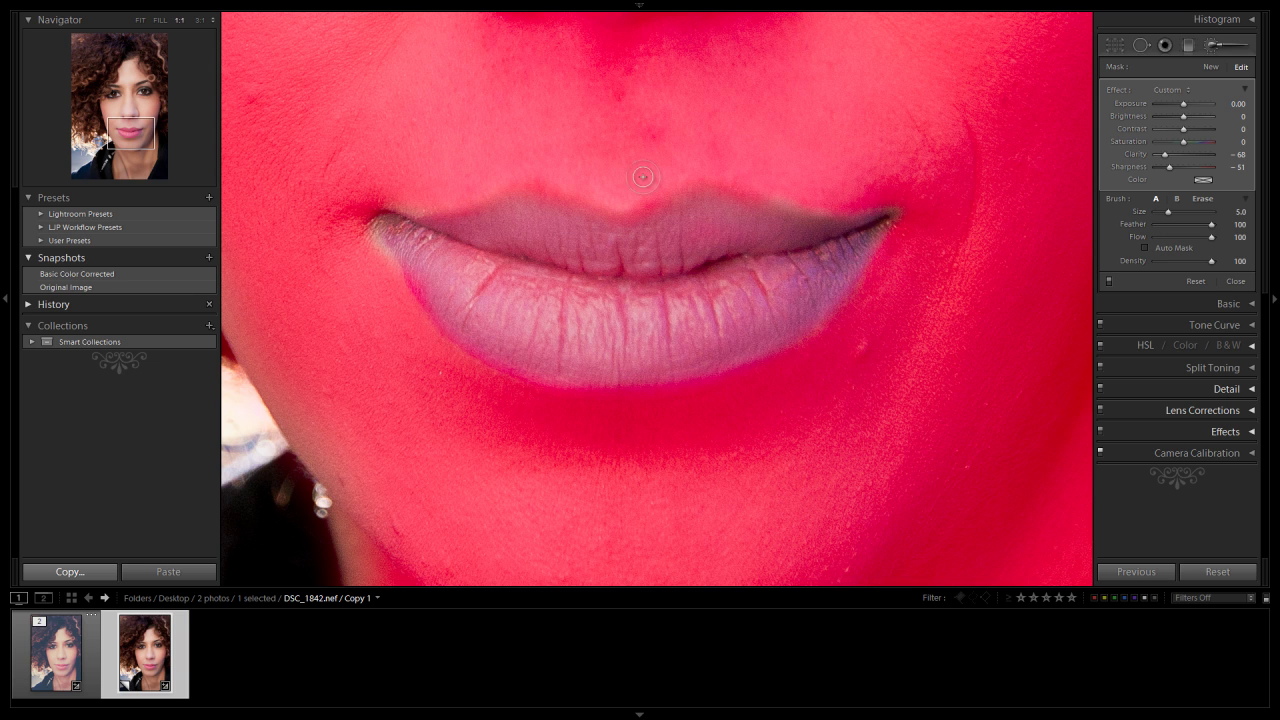
pyautogui.moveTo(347, 206); pyautogui.dragTo(384, 277)
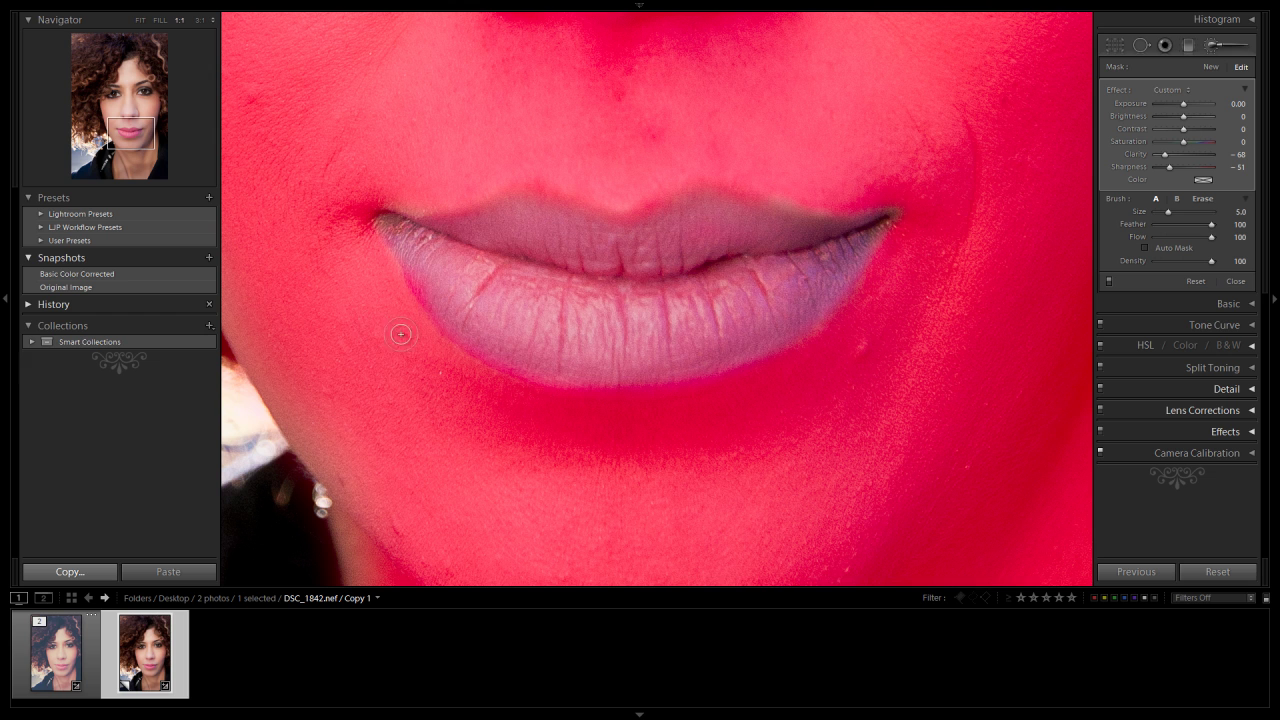
pyautogui.press('z')
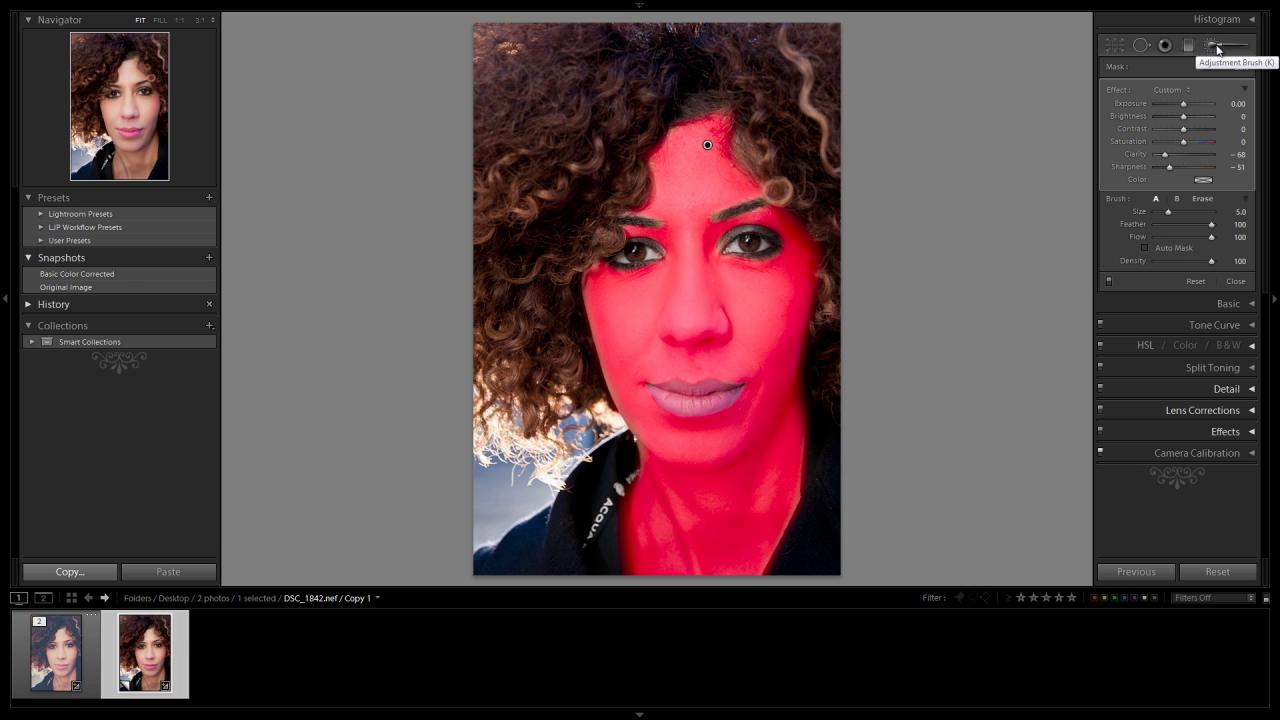
pyautogui.click(1213, 46)
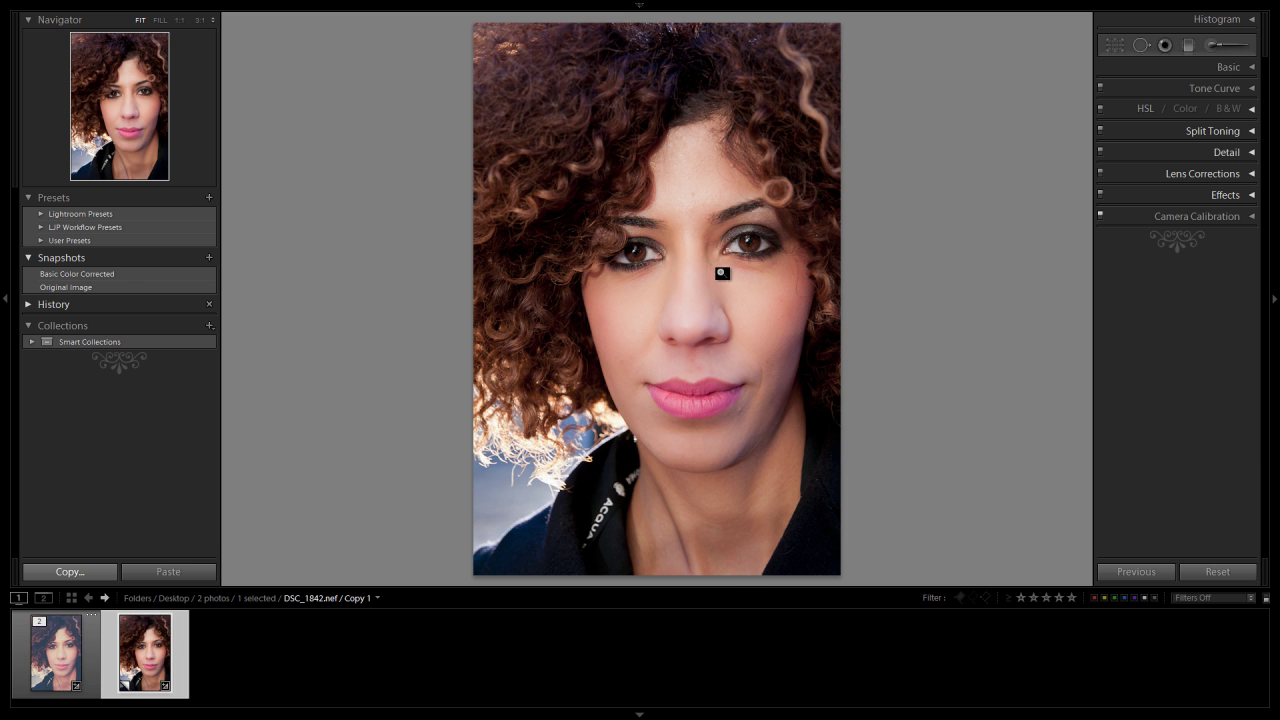
# Reselect the skin-smoothing brush adjustment and soften its effect to Clarity −56 and Sharpness −41
pyautogui.click(698, 290)
pyautogui.moveTo(697, 105); pyautogui.dragTo(663, 252)
pyautogui.moveTo(668, 163); pyautogui.dragTo(614, 310)
pyautogui.moveTo(658, 356); pyautogui.dragTo(662, 240)
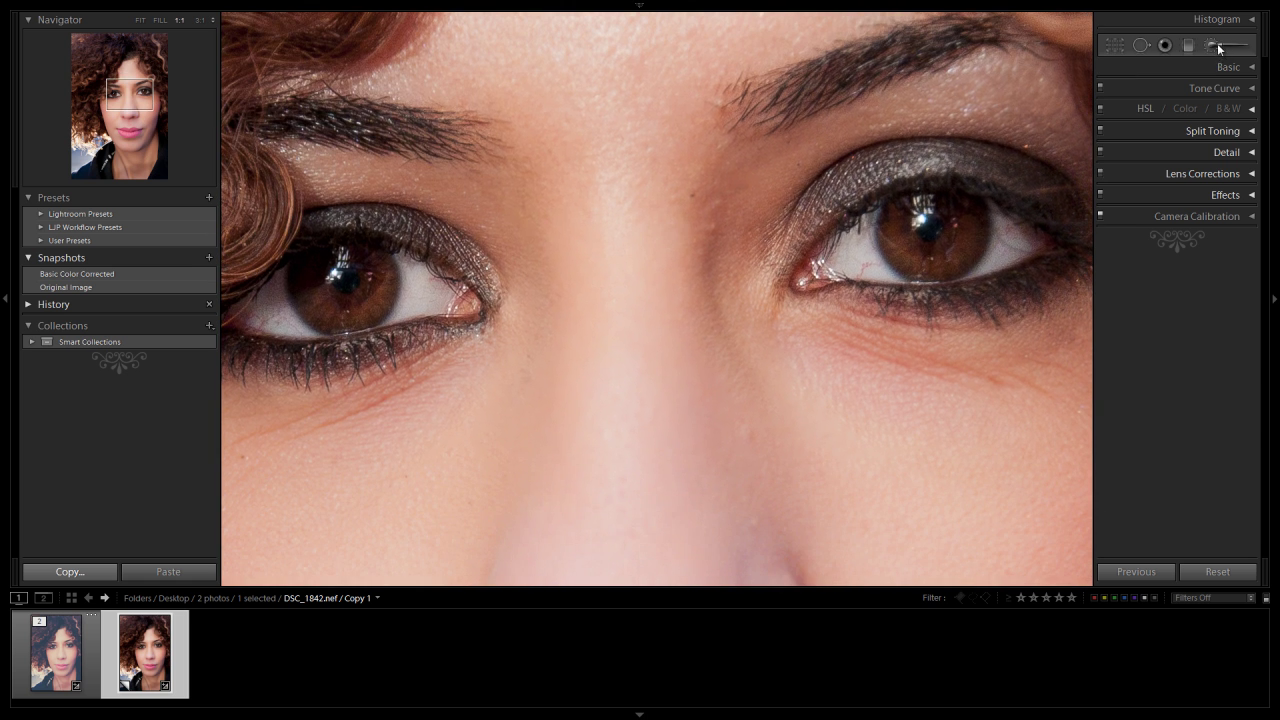
pyautogui.click(1215, 46)
pyautogui.click(708, 174)
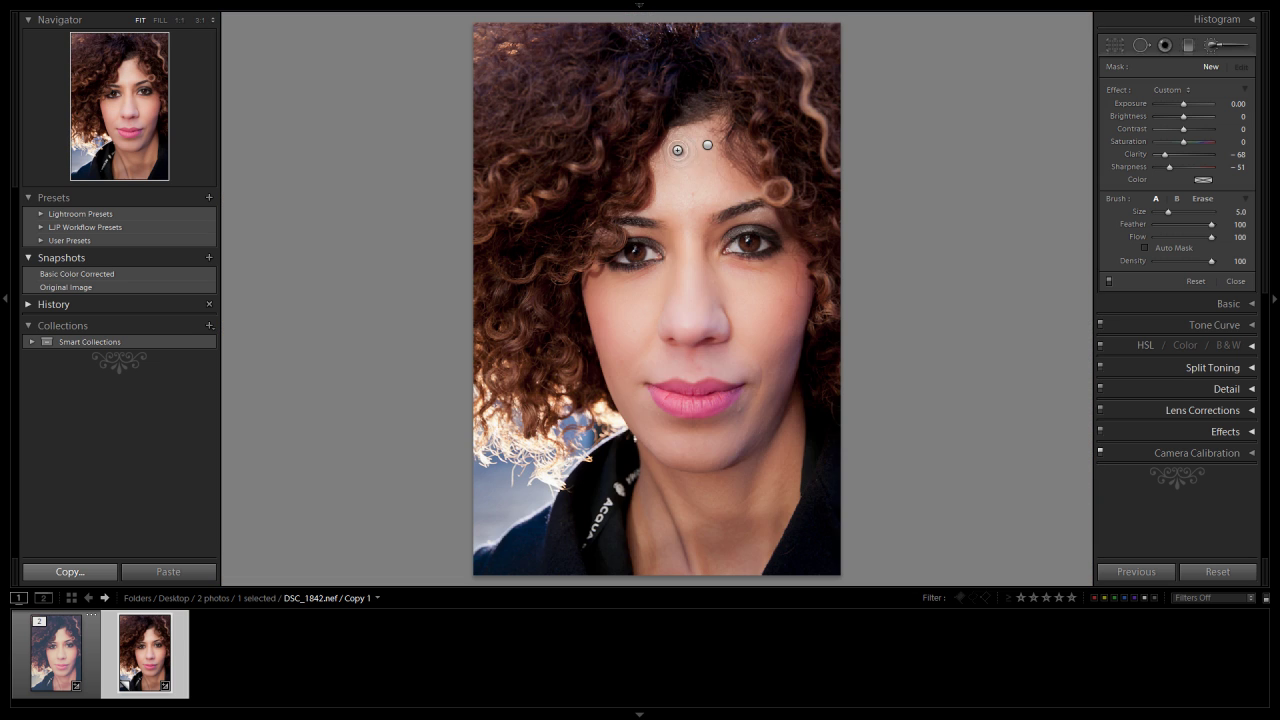
pyautogui.click(708, 149)
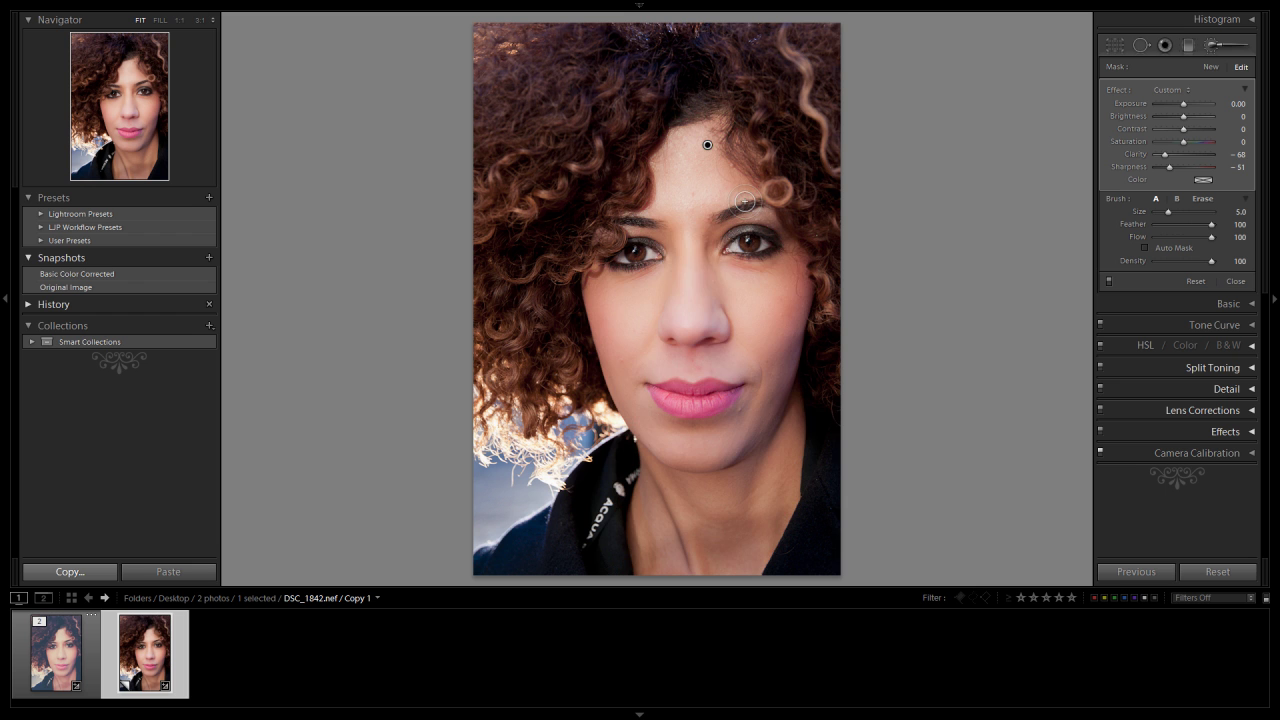
pyautogui.click(735, 269)
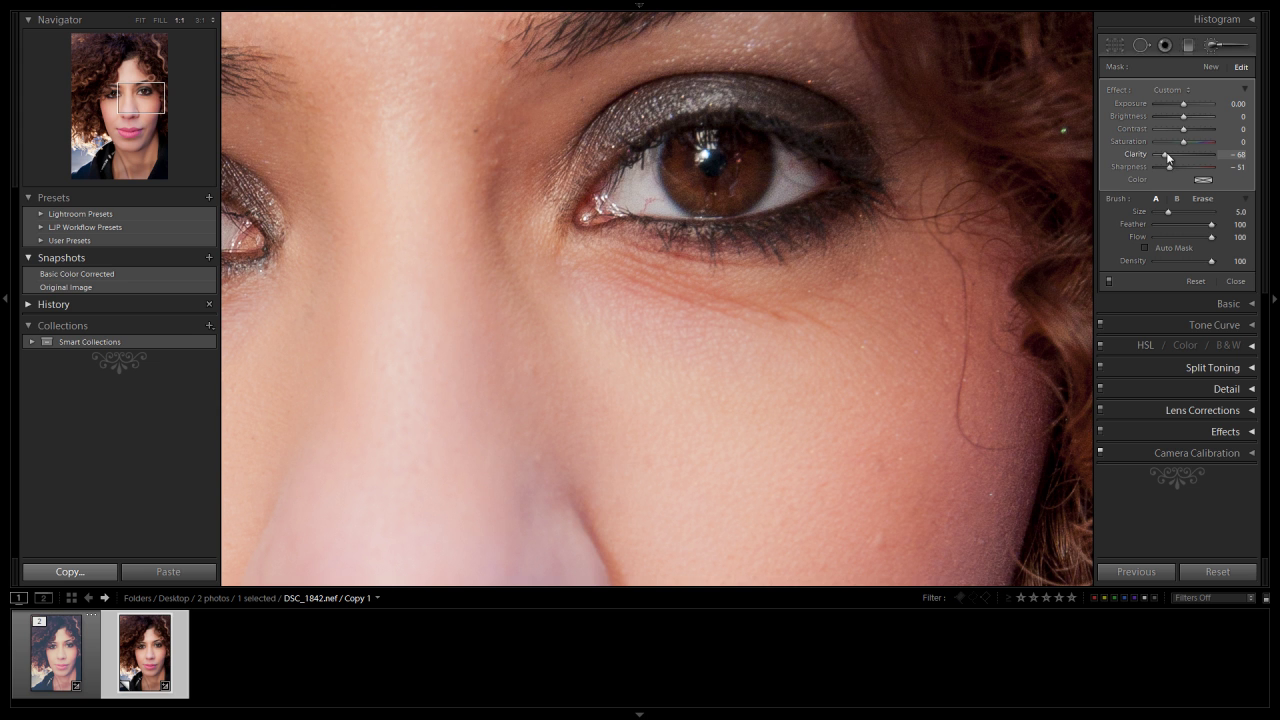
pyautogui.moveTo(726, 449); pyautogui.dragTo(673, 379)
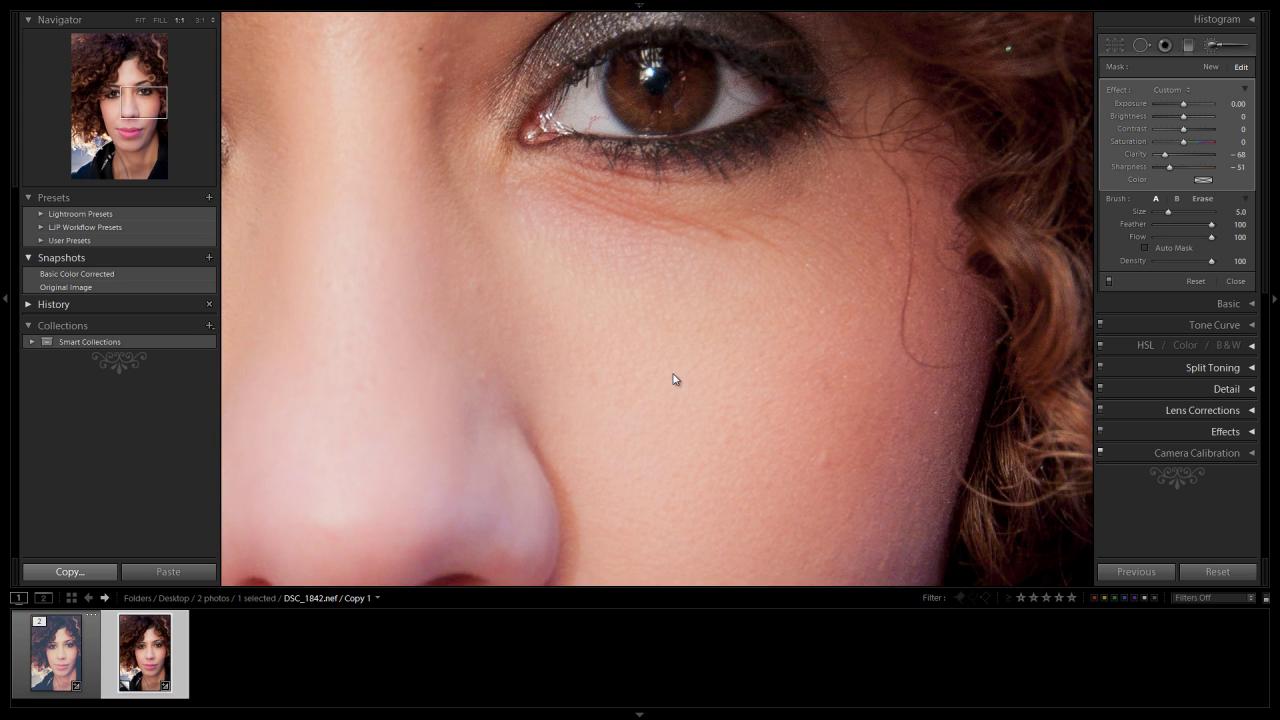
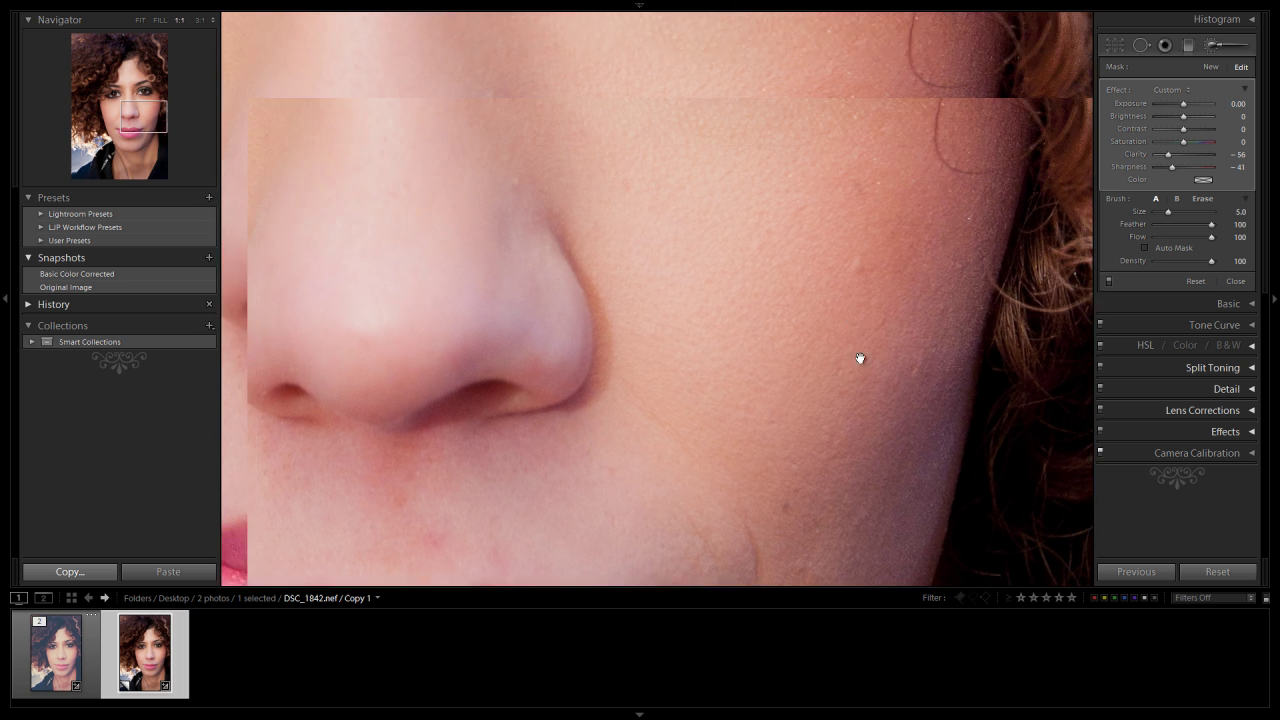
# Examine the smoothed skin on the cheeks, nose, mouth and chin at 1:1
pyautogui.moveTo(922, 235); pyautogui.dragTo(960, 357)
pyautogui.moveTo(540, 243); pyautogui.dragTo(972, 270)
pyautogui.moveTo(741, 303); pyautogui.dragTo(700, 56)
pyautogui.click(780, 191)
pyautogui.moveTo(730, 226); pyautogui.dragTo(714, 57)
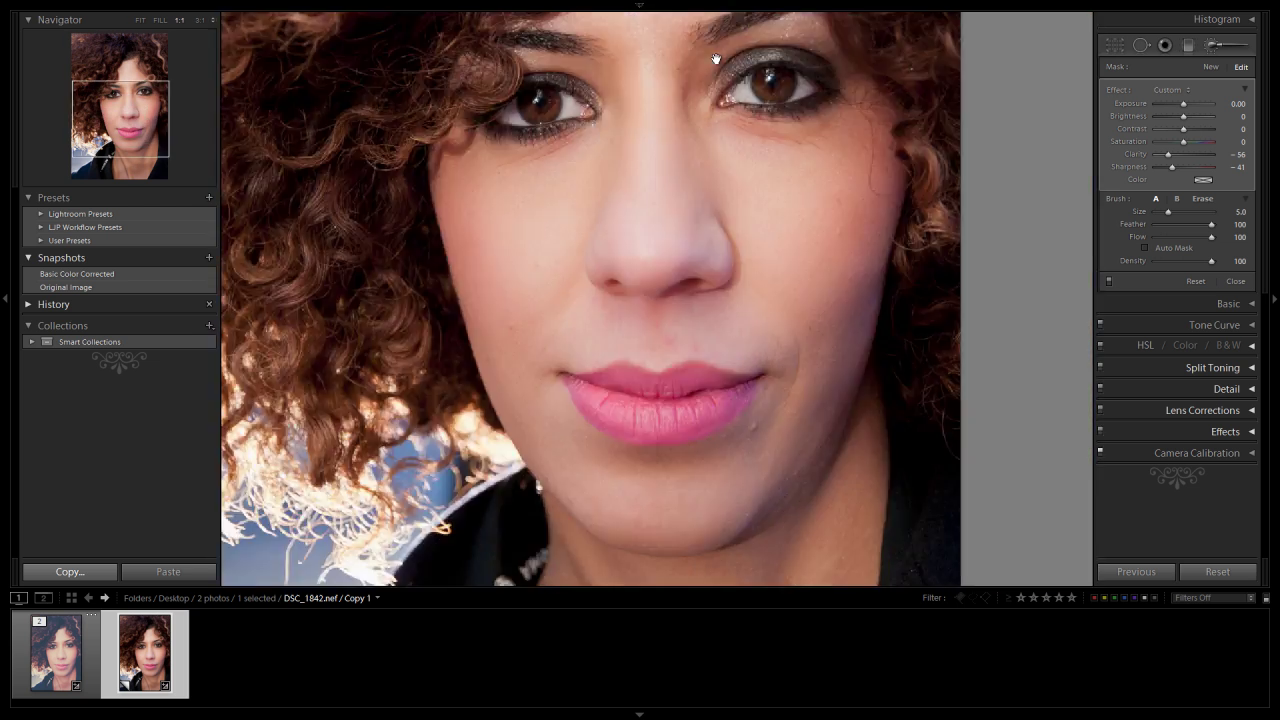
pyautogui.moveTo(840, 400); pyautogui.dragTo(787, 197)
pyautogui.scroll(10, 594, 118)
pyautogui.hscroll(-2, 594, 118)
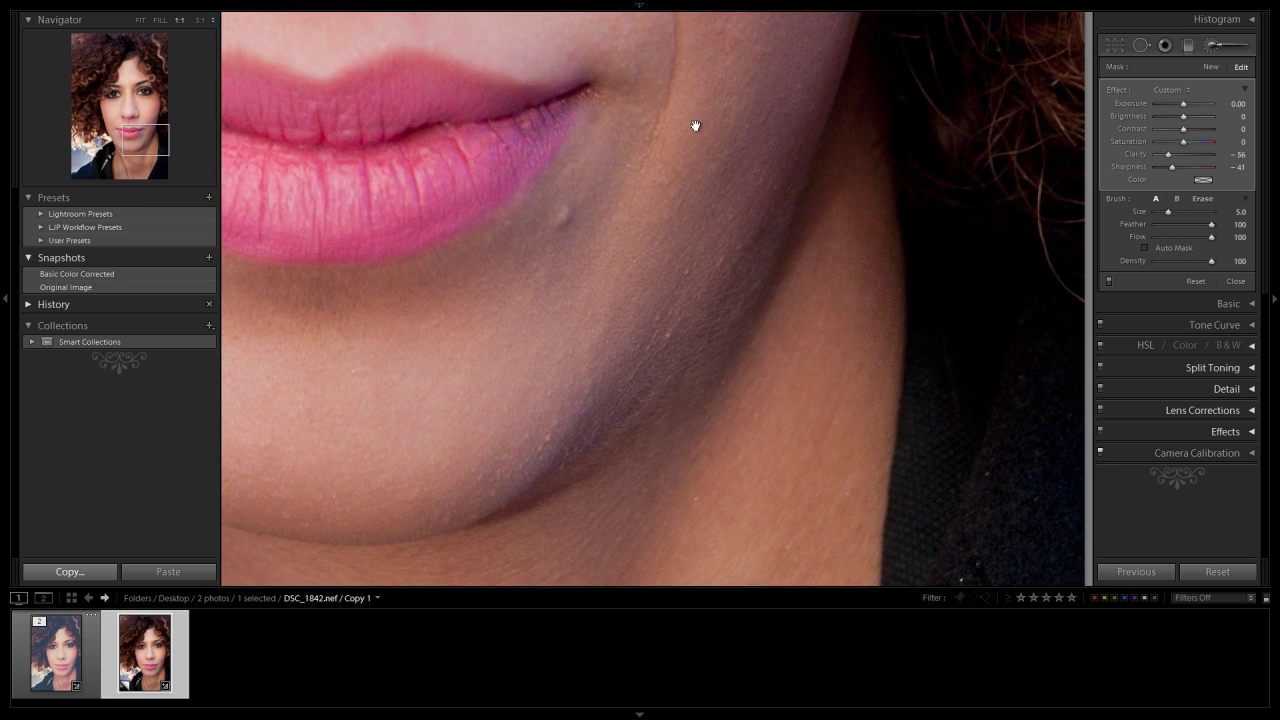
pyautogui.scroll(3, 722, 220)
pyautogui.hscroll(1, 722, 220)
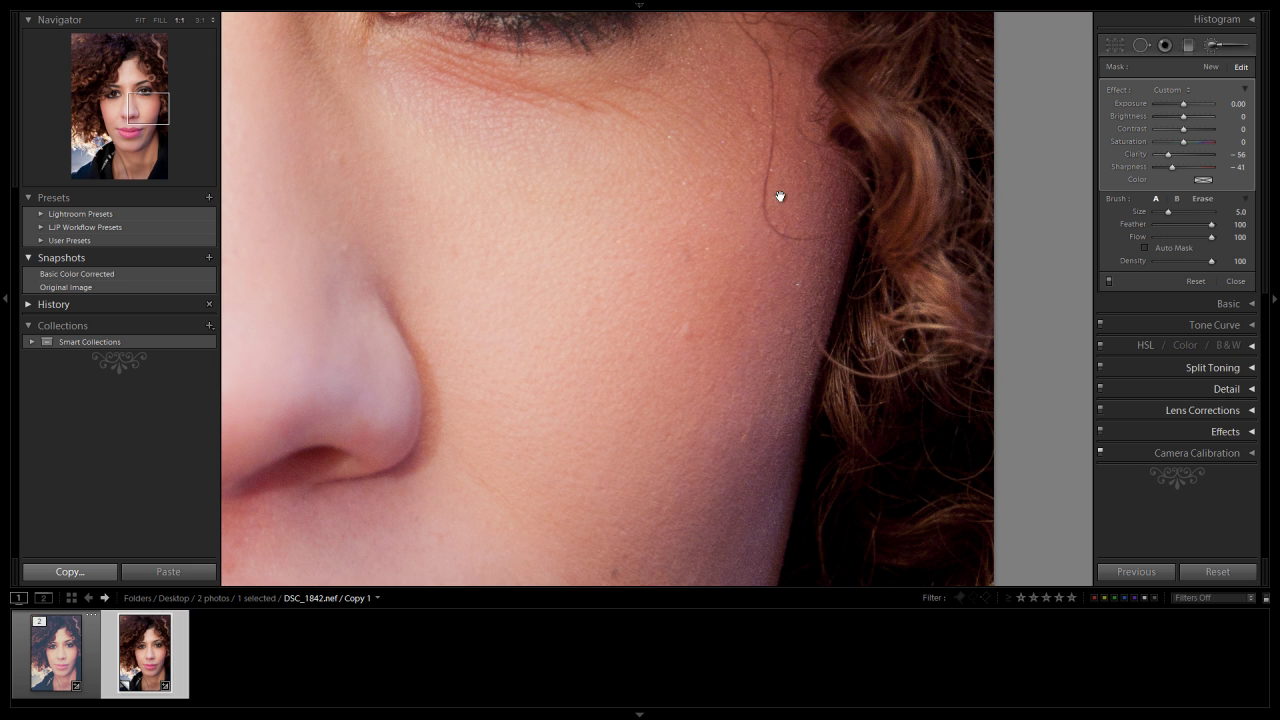
pyautogui.click(690, 200)
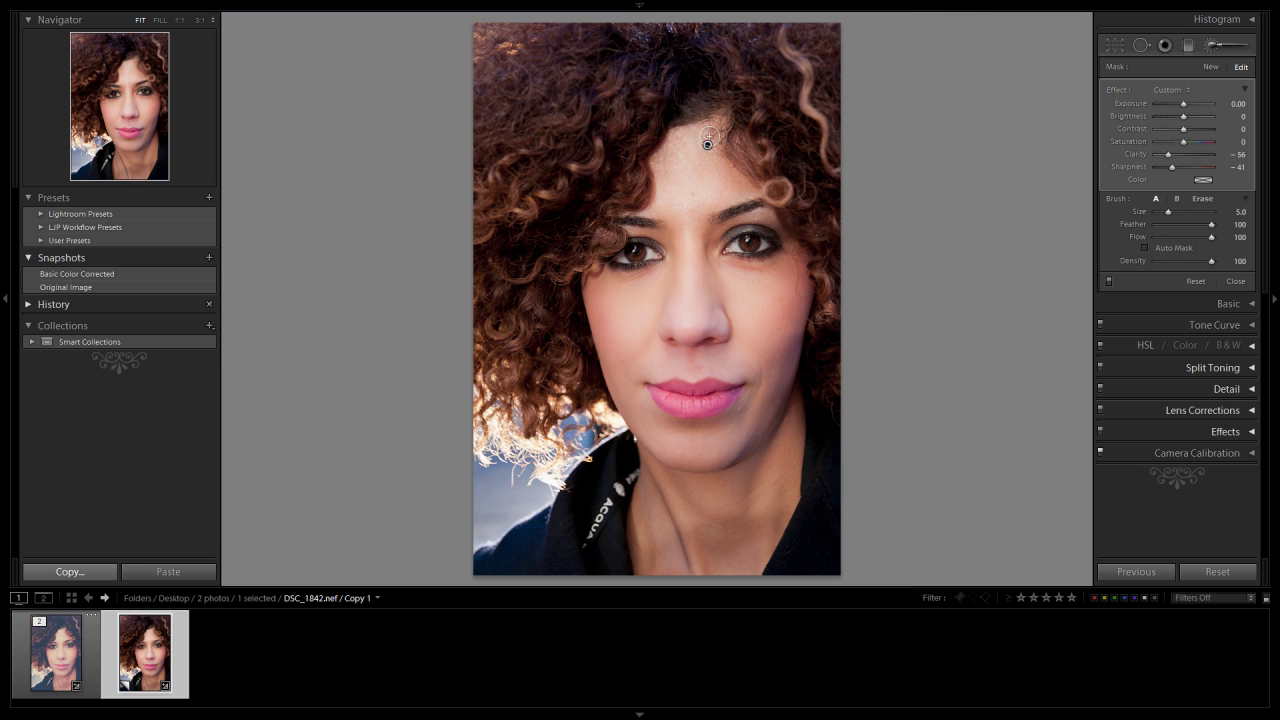
# Show the mask overlay and extend the mask along the outer edge of the image's right cheek with a brush of about size 12
pyautogui.scroll(4, 758, 160)
pyautogui.click(787, 290)
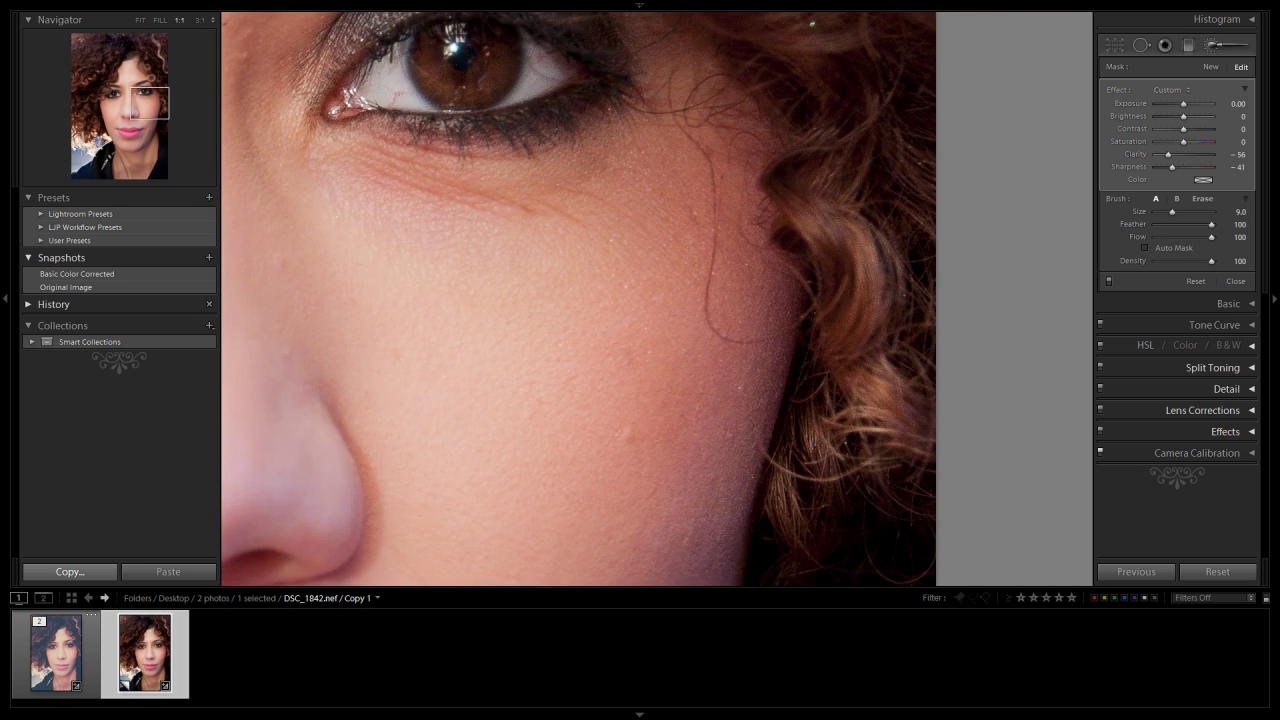
pyautogui.scroll(3, 741, 334)
pyautogui.press('o')
pyautogui.moveTo(783, 463); pyautogui.dragTo(792, 371)
pyautogui.scroll(-1, 750, 222)
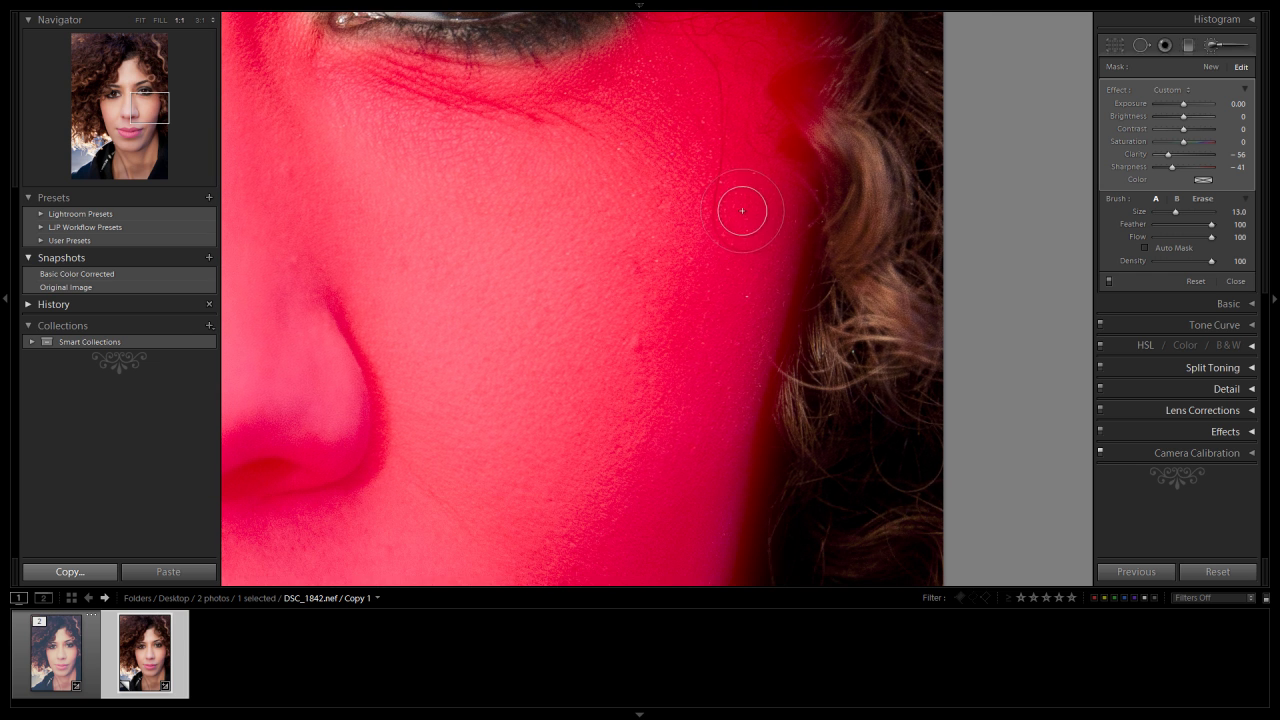
pyautogui.scroll(-1, 762, 242)
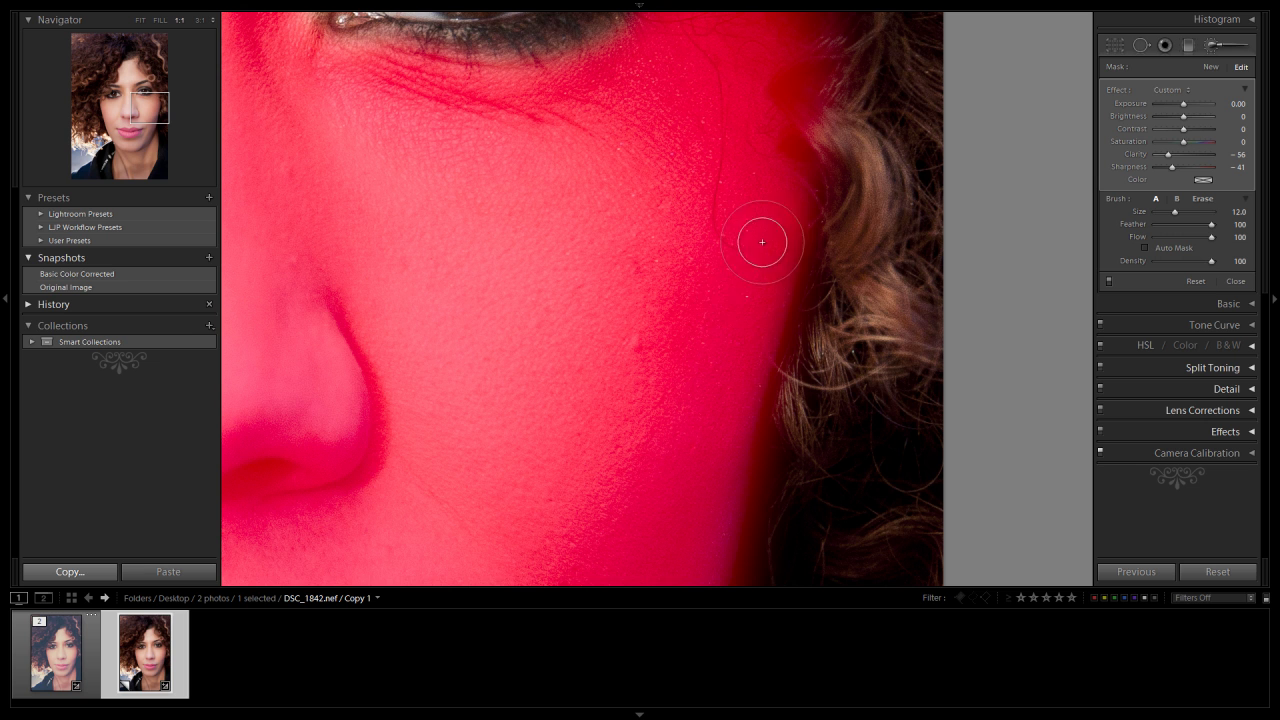
pyautogui.moveTo(697, 471); pyautogui.dragTo(723, 251)
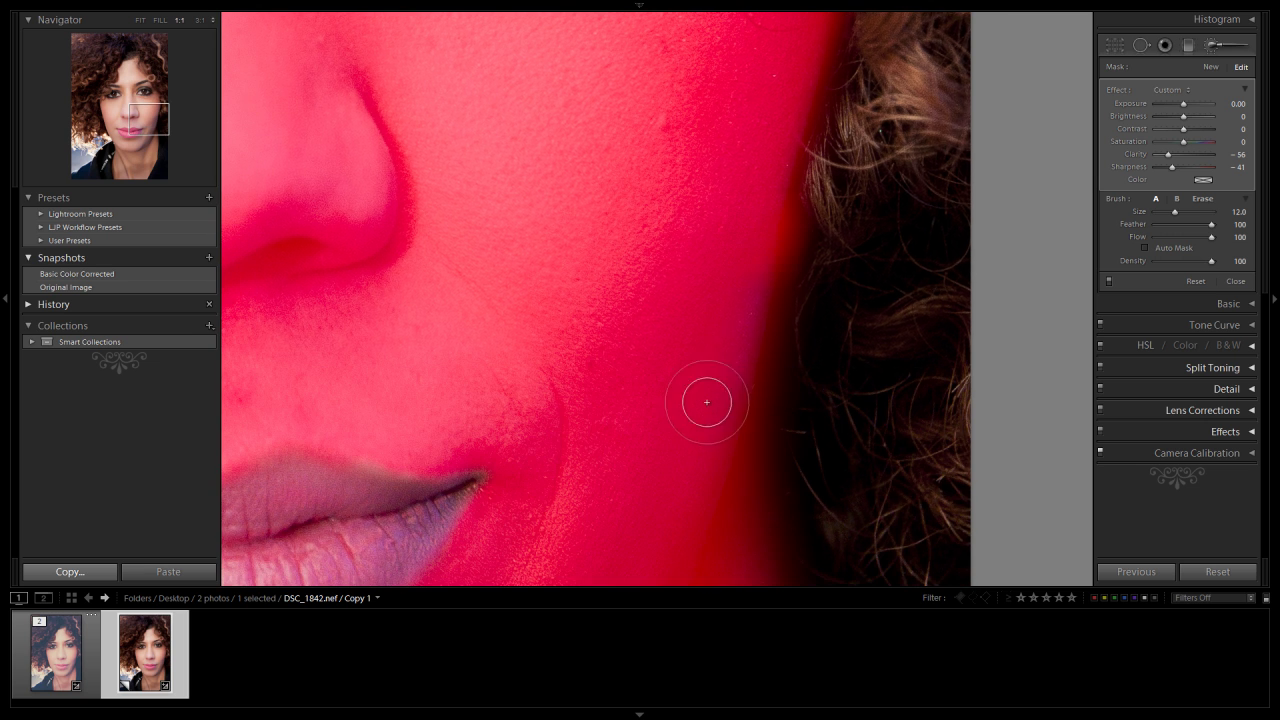
# Erase the mask from the hair beside the cheek, eye and temple, fit the whole photo in view and close the Adjustment Brush
pyautogui.press('alt')
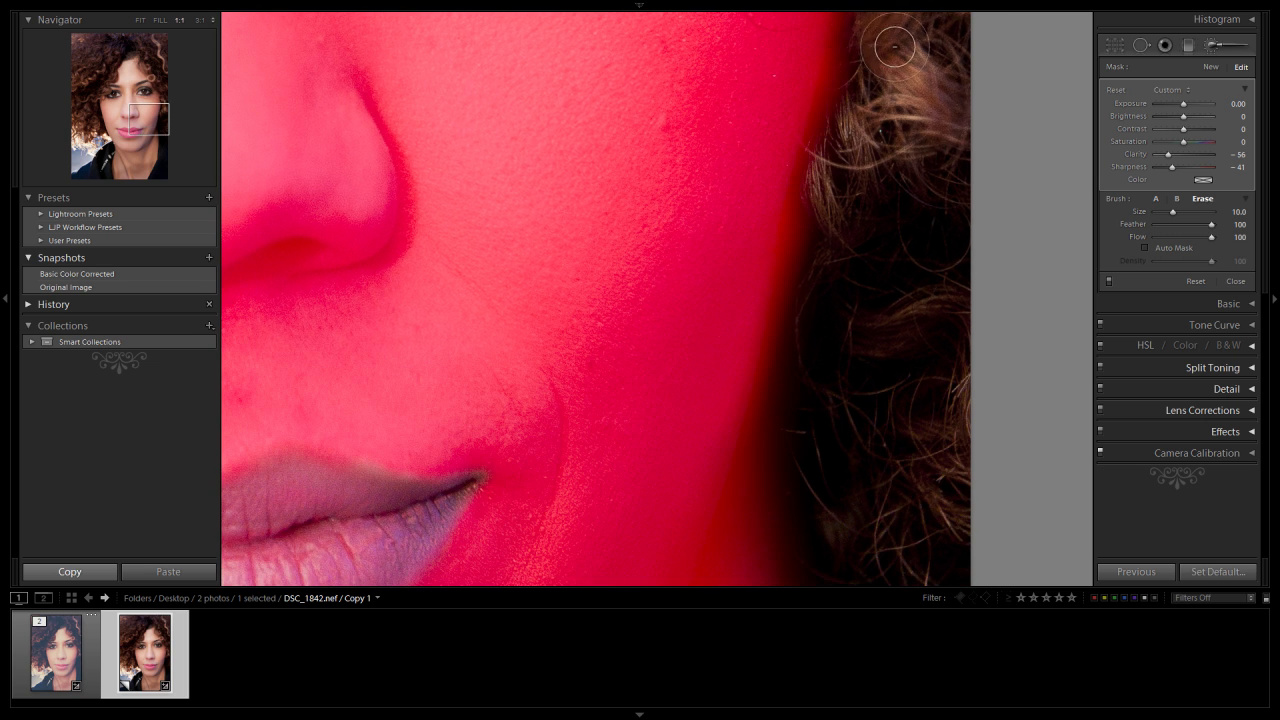
pyautogui.moveTo(895, 47)
pyautogui.mouseDown()
pyautogui.moveTo(806, 305)
pyautogui.moveTo(803, 406)
pyautogui.moveTo(835, 201)
pyautogui.moveTo(794, 386)
pyautogui.mouseUp()
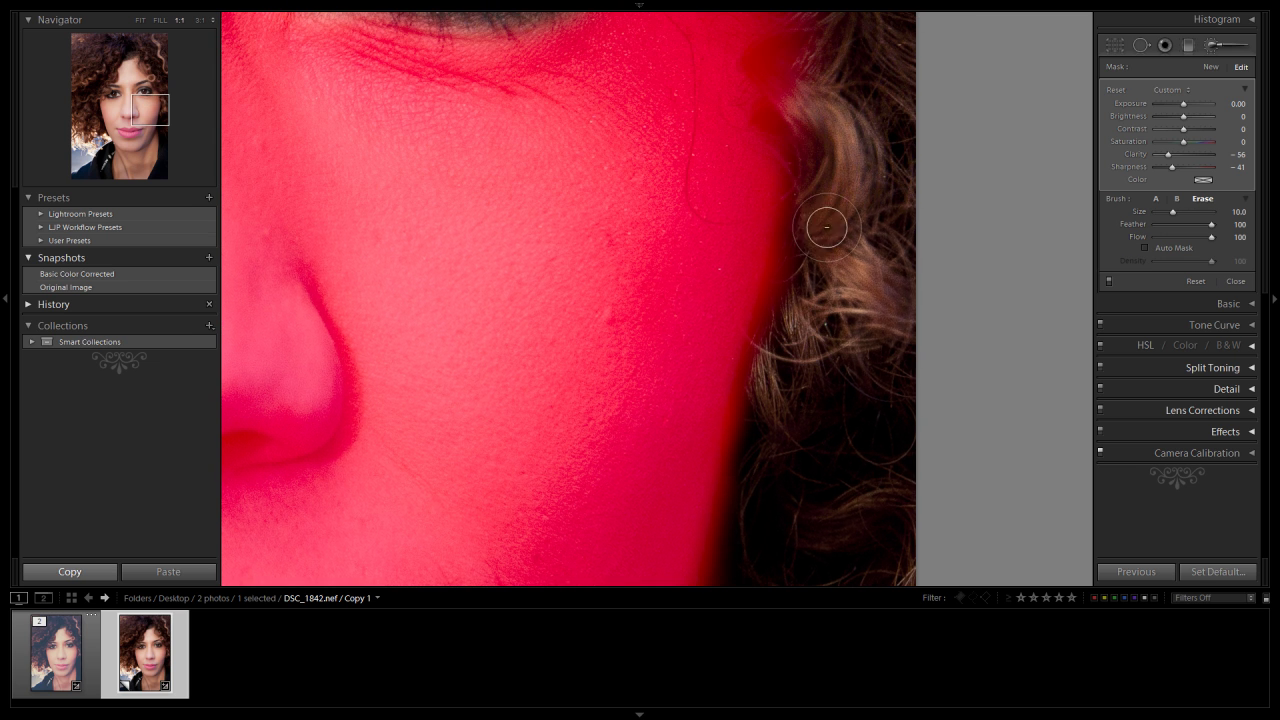
pyautogui.moveTo(823, 14); pyautogui.dragTo(804, 281)
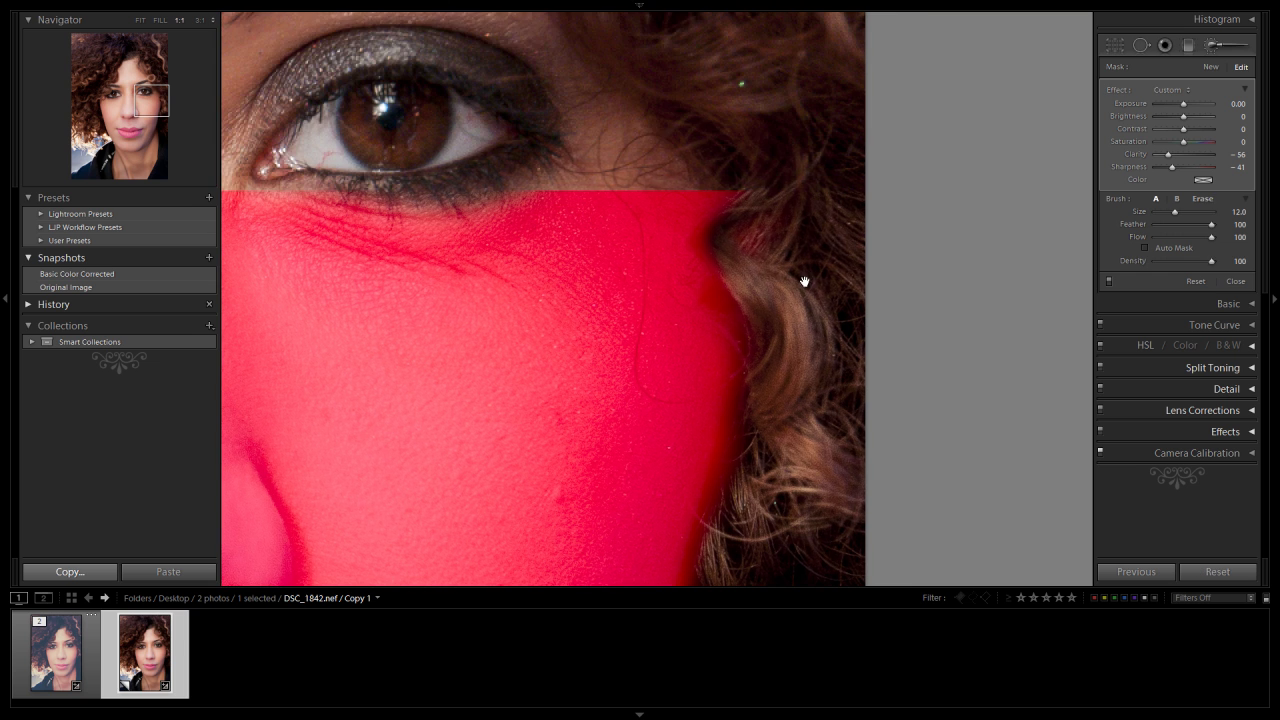
pyautogui.moveTo(796, 166)
pyautogui.mouseDown()
pyautogui.moveTo(741, 246)
pyautogui.moveTo(756, 324)
pyautogui.moveTo(788, 370)
pyautogui.mouseUp()
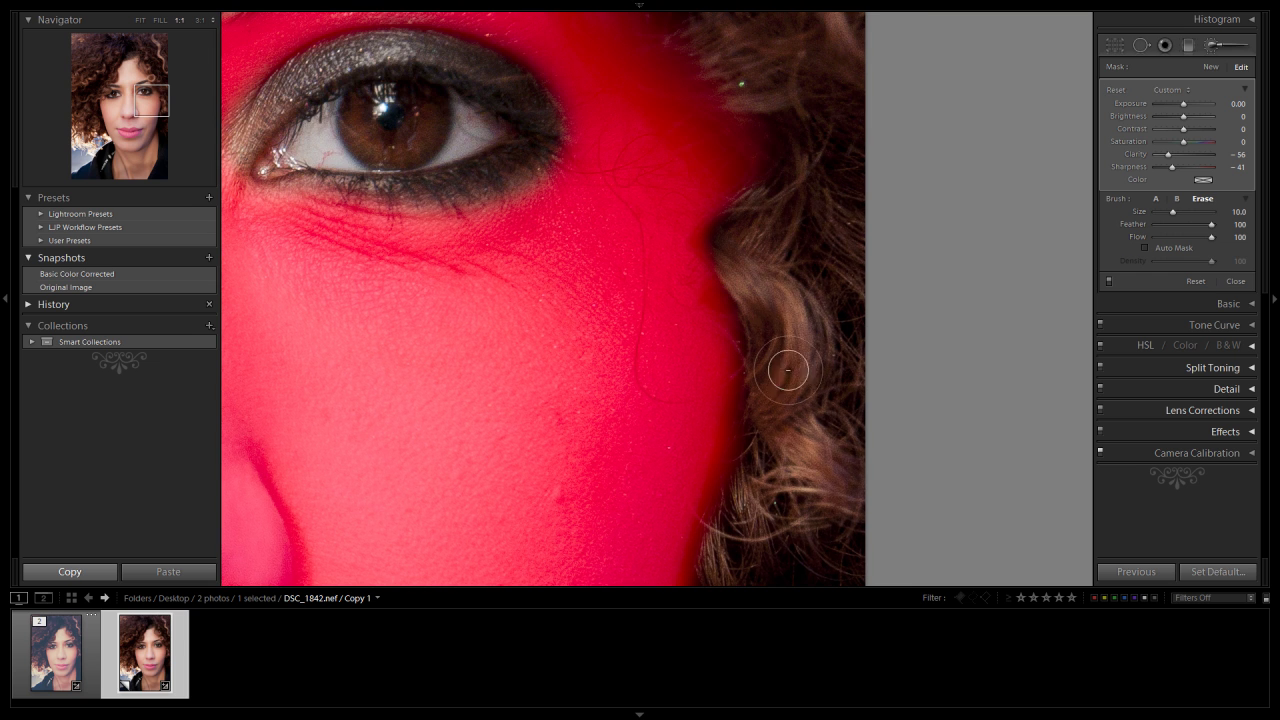
pyautogui.moveTo(720, 68)
pyautogui.mouseDown()
pyautogui.moveTo(737, 284)
pyautogui.moveTo(837, 313)
pyautogui.moveTo(824, 321)
pyautogui.moveTo(764, 329)
pyautogui.moveTo(752, 306)
pyautogui.moveTo(656, 241)
pyautogui.moveTo(588, 144)
pyautogui.moveTo(593, 184)
pyautogui.moveTo(640, 237)
pyautogui.moveTo(809, 261)
pyautogui.moveTo(720, 268)
pyautogui.moveTo(626, 206)
pyautogui.moveTo(578, 122)
pyautogui.moveTo(614, 213)
pyautogui.moveTo(714, 268)
pyautogui.mouseUp()
pyautogui.scroll(3, 765, 331)
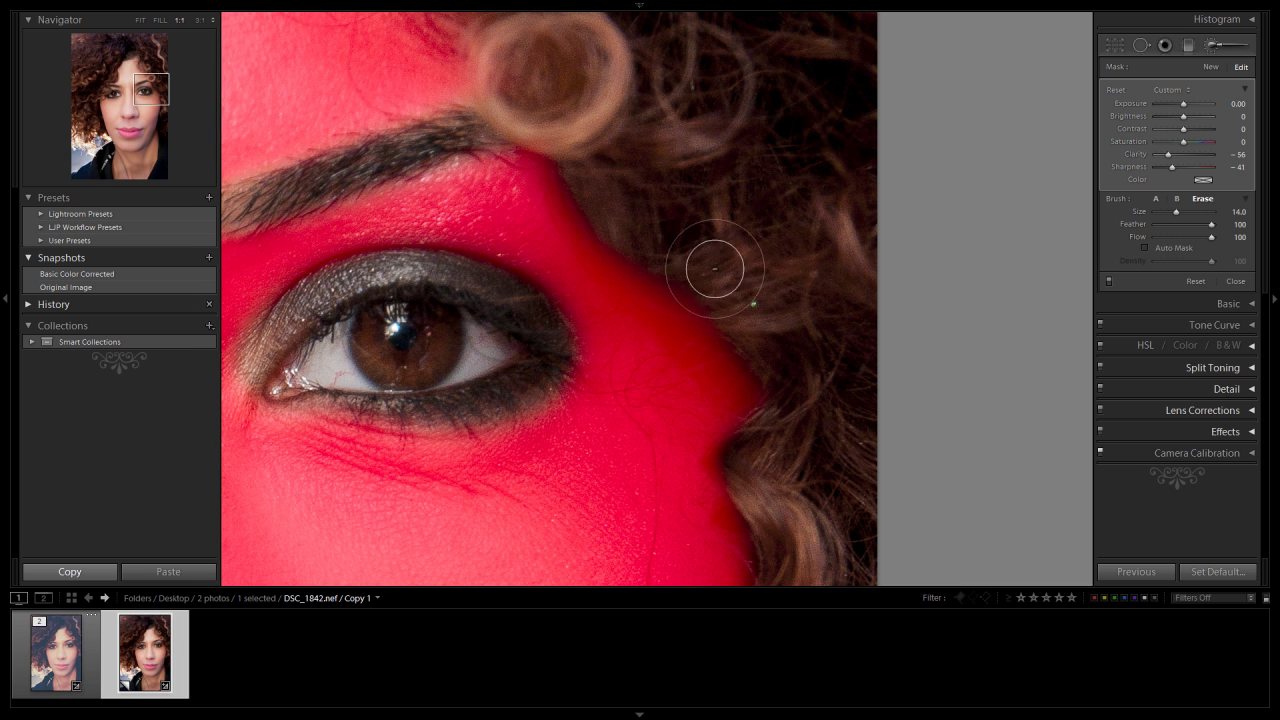
pyautogui.press('z')
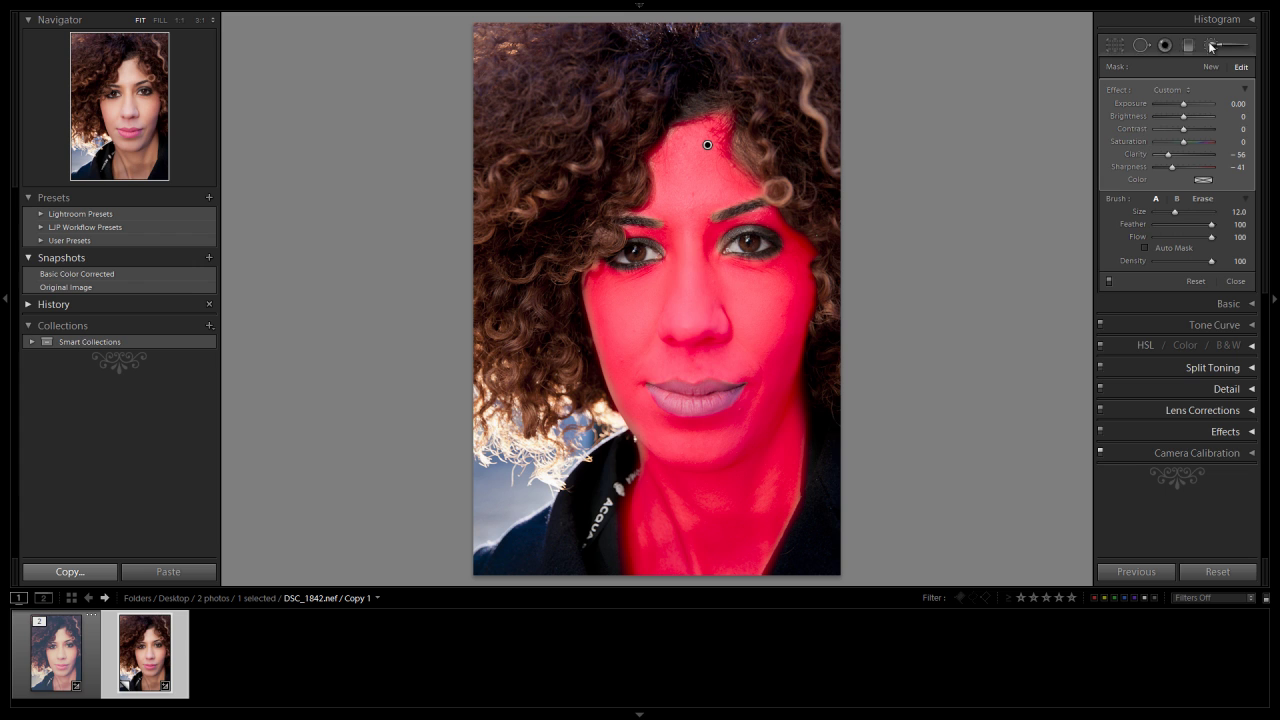
pyautogui.click(1211, 46)
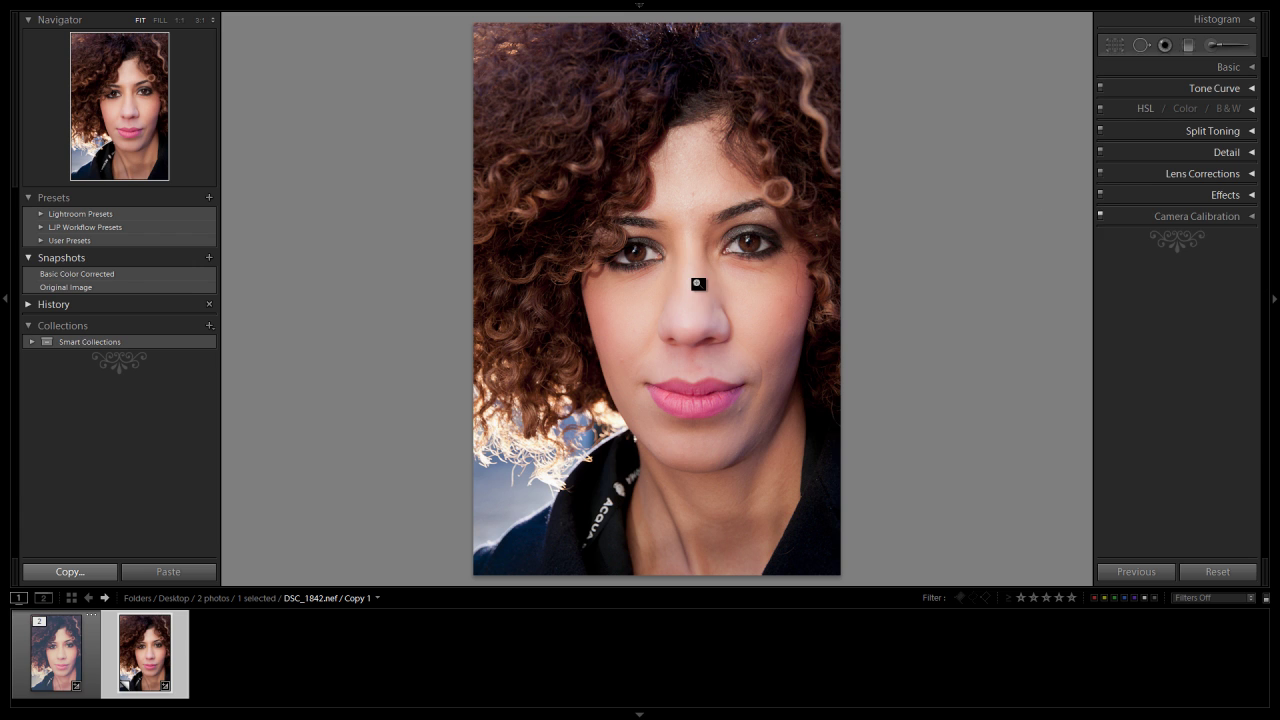
# Compare the brush smoothing off and on, set the skin adjustment's Clarity to −68 and close the Adjustment Brush
pyautogui.press('k')
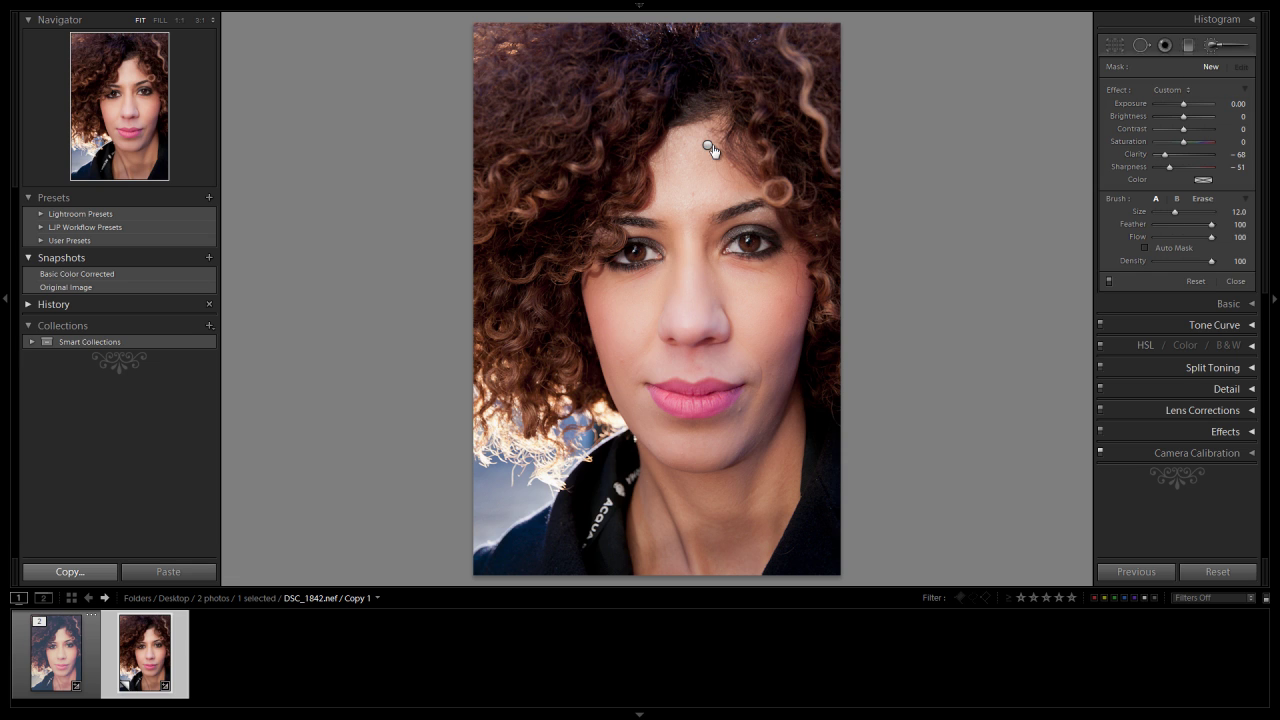
pyautogui.click(1109, 285)
pyautogui.click(1108, 283)
pyautogui.click(708, 144)
pyautogui.press('o')
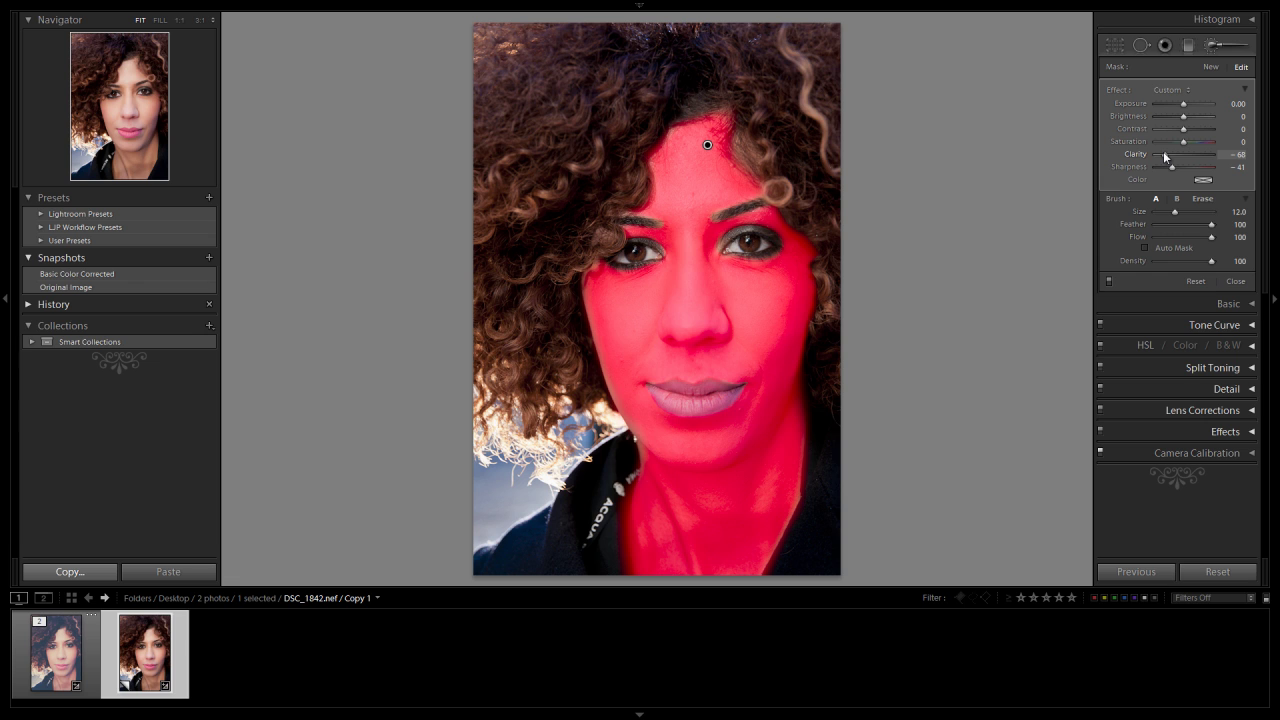
pyautogui.press('o')
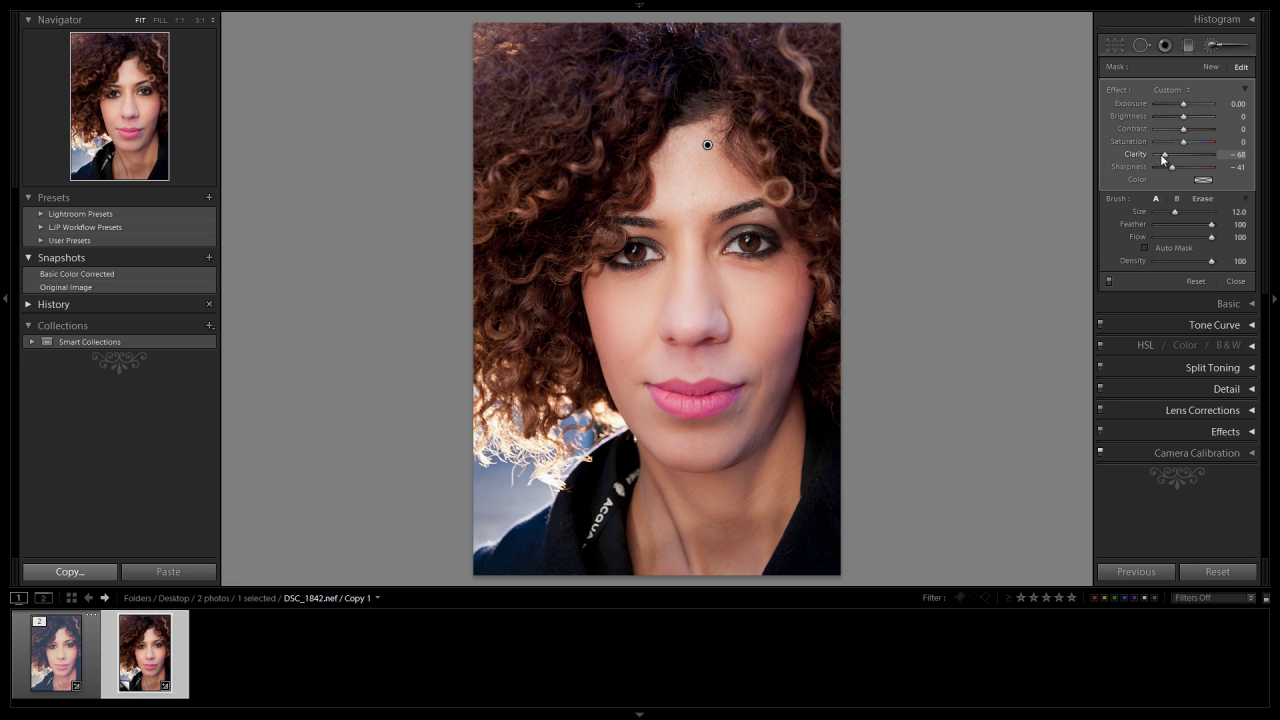
pyautogui.click(1216, 44)
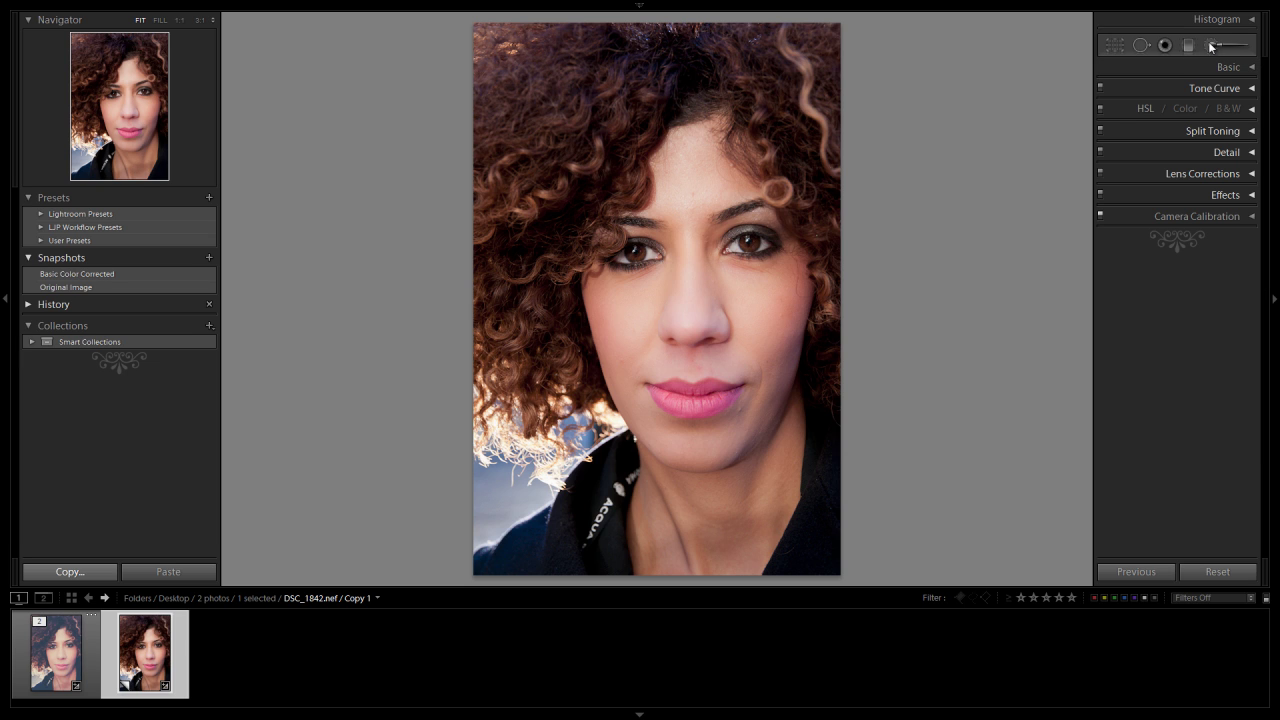
# Heal the forehead spot beside the hairline at size 62 and opacity 82, sampling the skin just below it
pyautogui.click(1140, 45)
pyautogui.press('z')
pyautogui.moveTo(821, 304); pyautogui.dragTo(713, 112)
pyautogui.press(']')
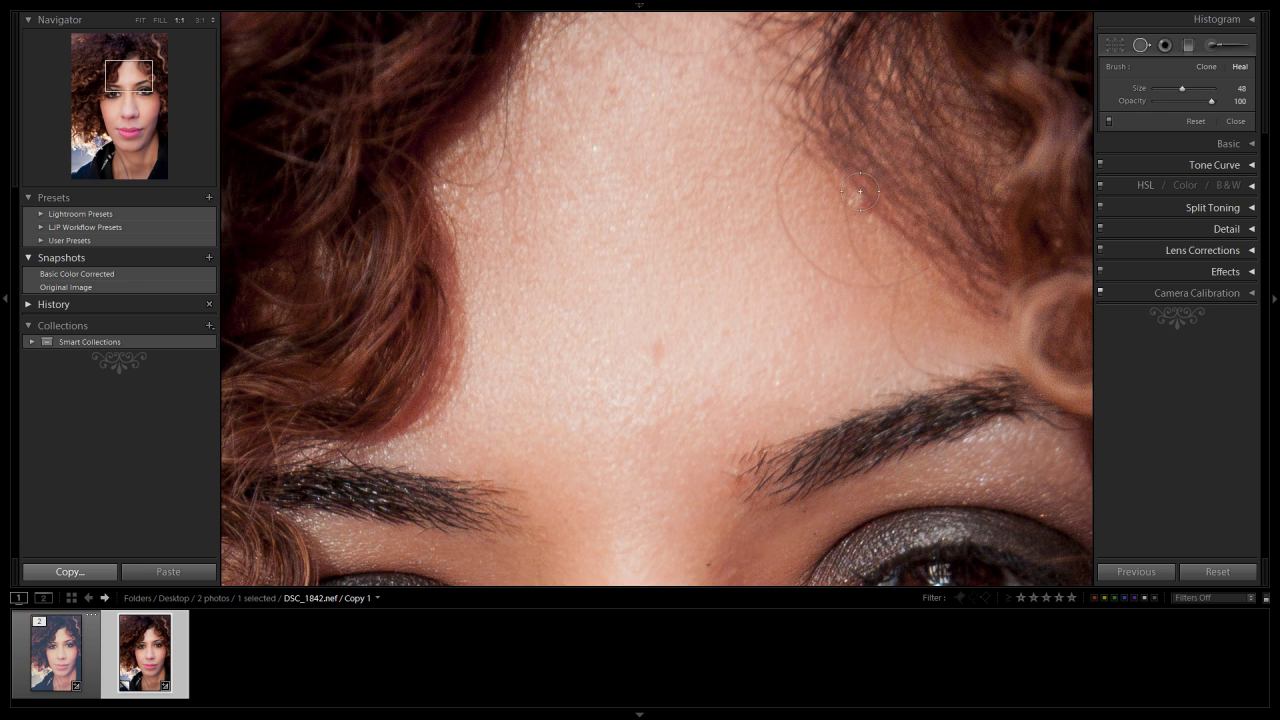
pyautogui.click(858, 198)
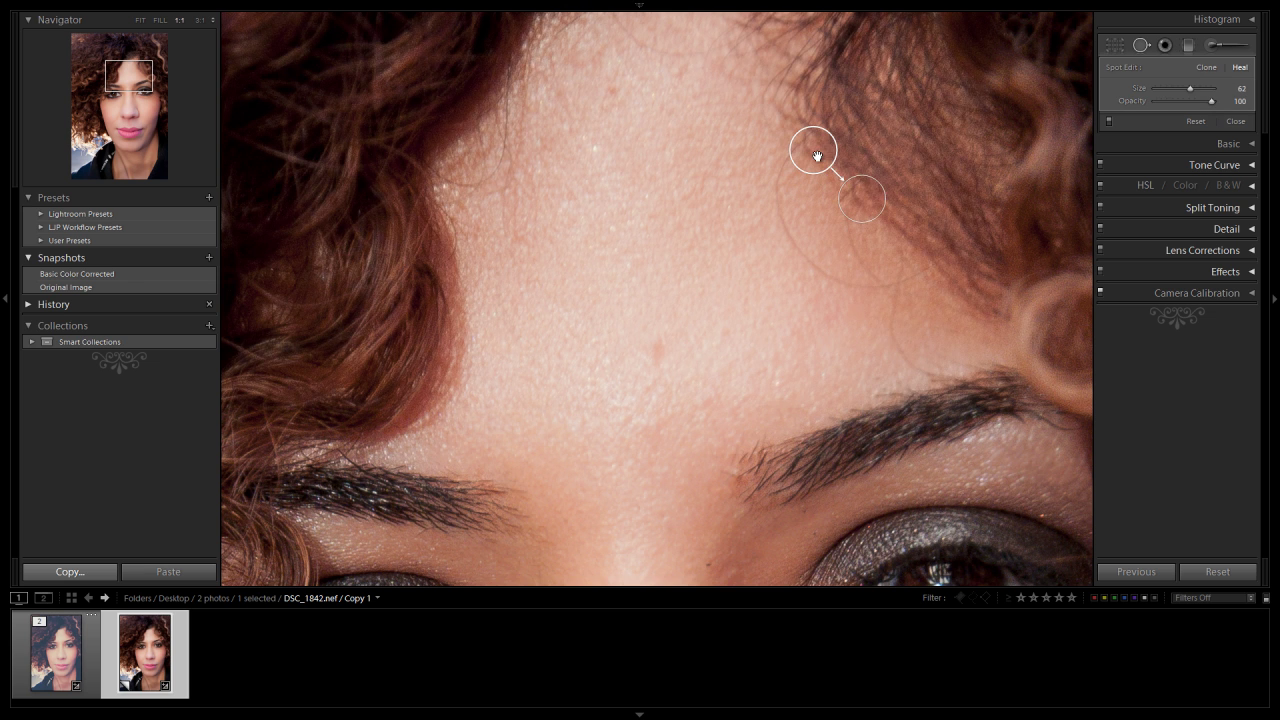
pyautogui.moveTo(816, 150); pyautogui.dragTo(909, 242)
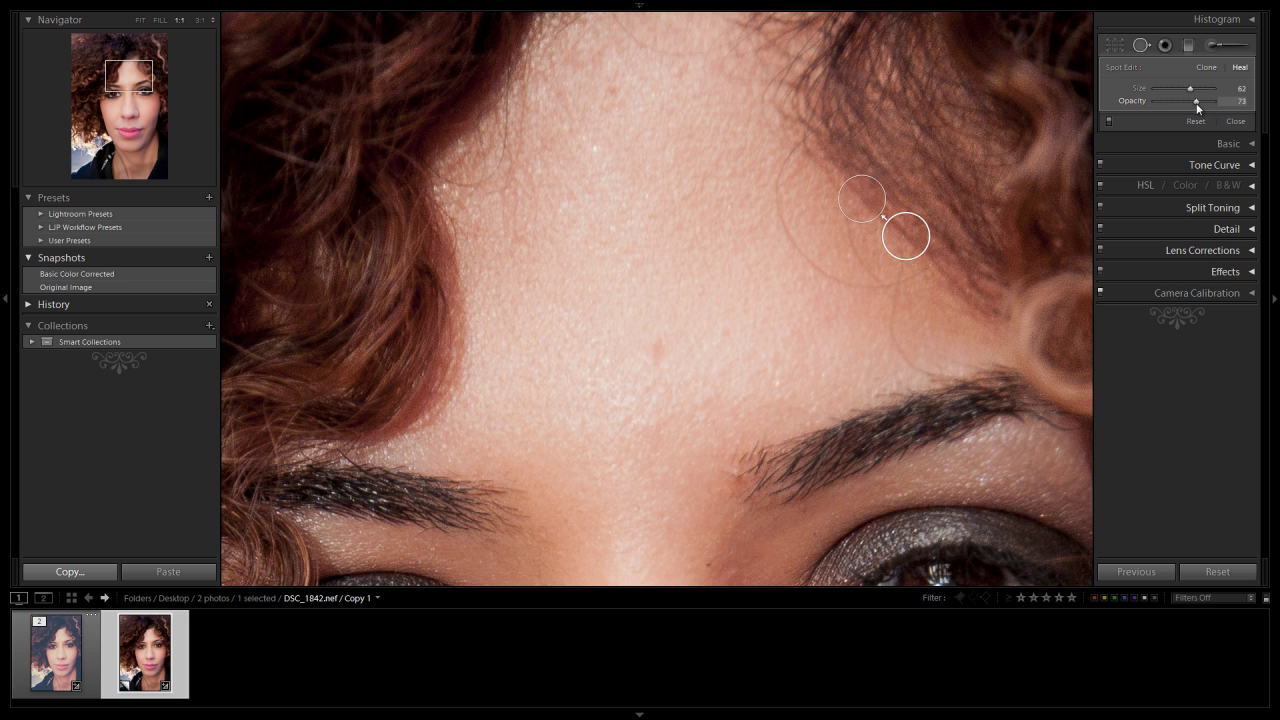
pyautogui.click(1141, 45)
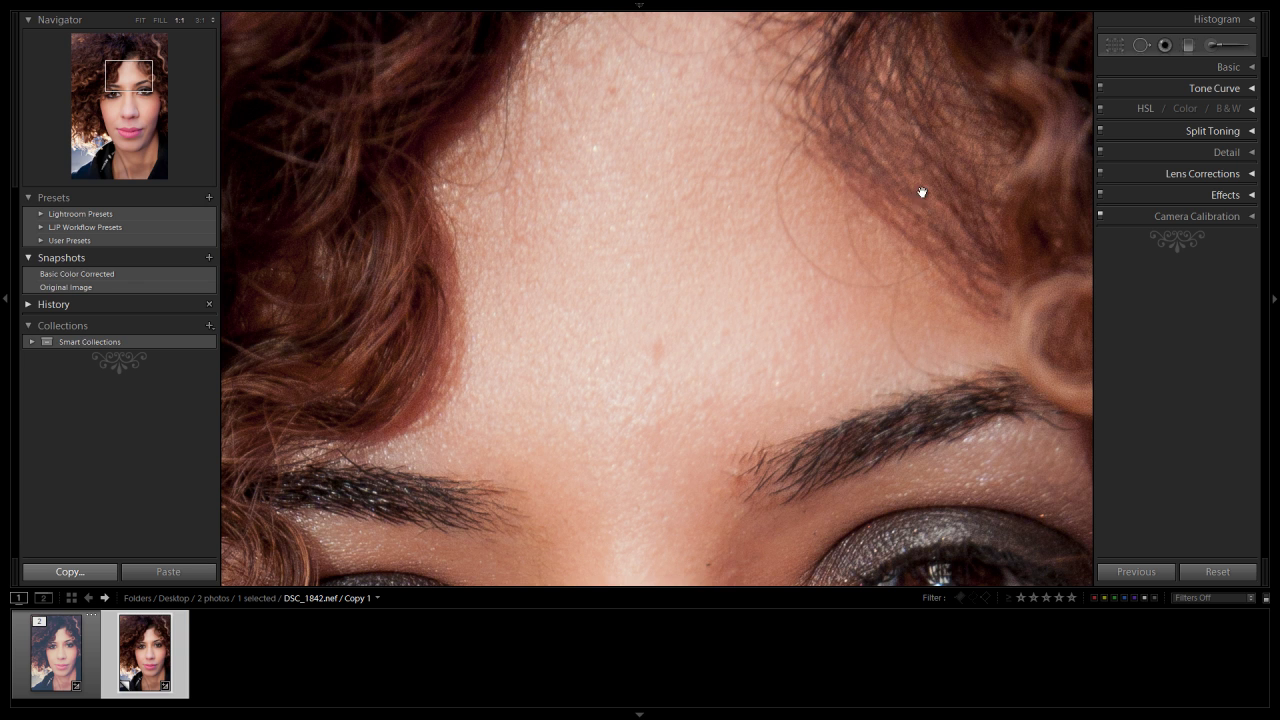
# Heal the blemish in the middle of the forehead at size 69 with opacity 100
pyautogui.click(1141, 45)
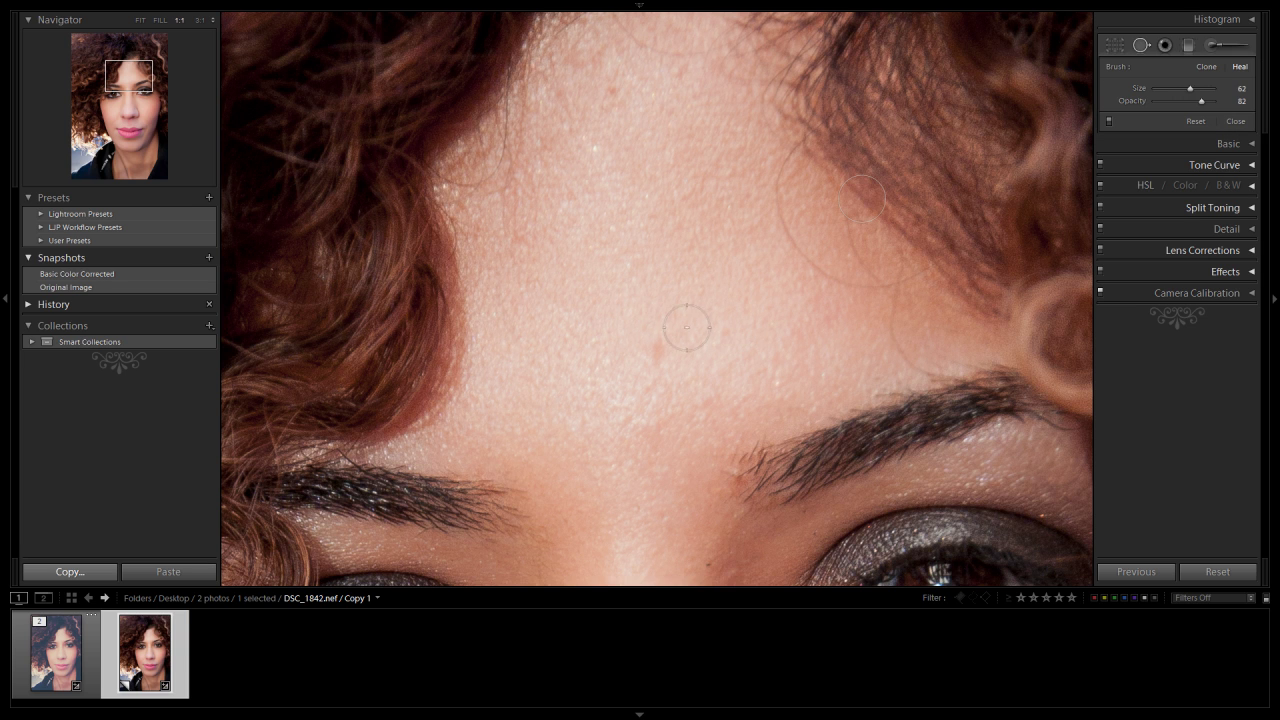
pyautogui.click(665, 347)
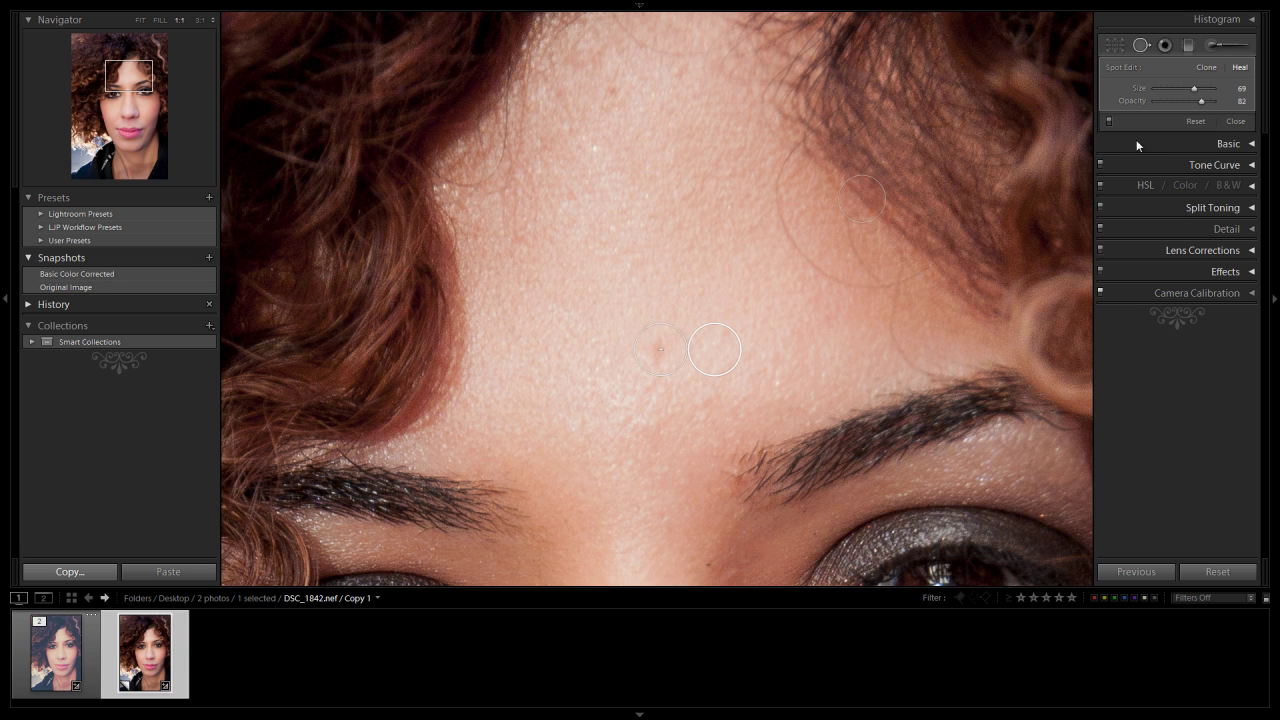
pyautogui.moveTo(1203, 101); pyautogui.dragTo(1238, 103)
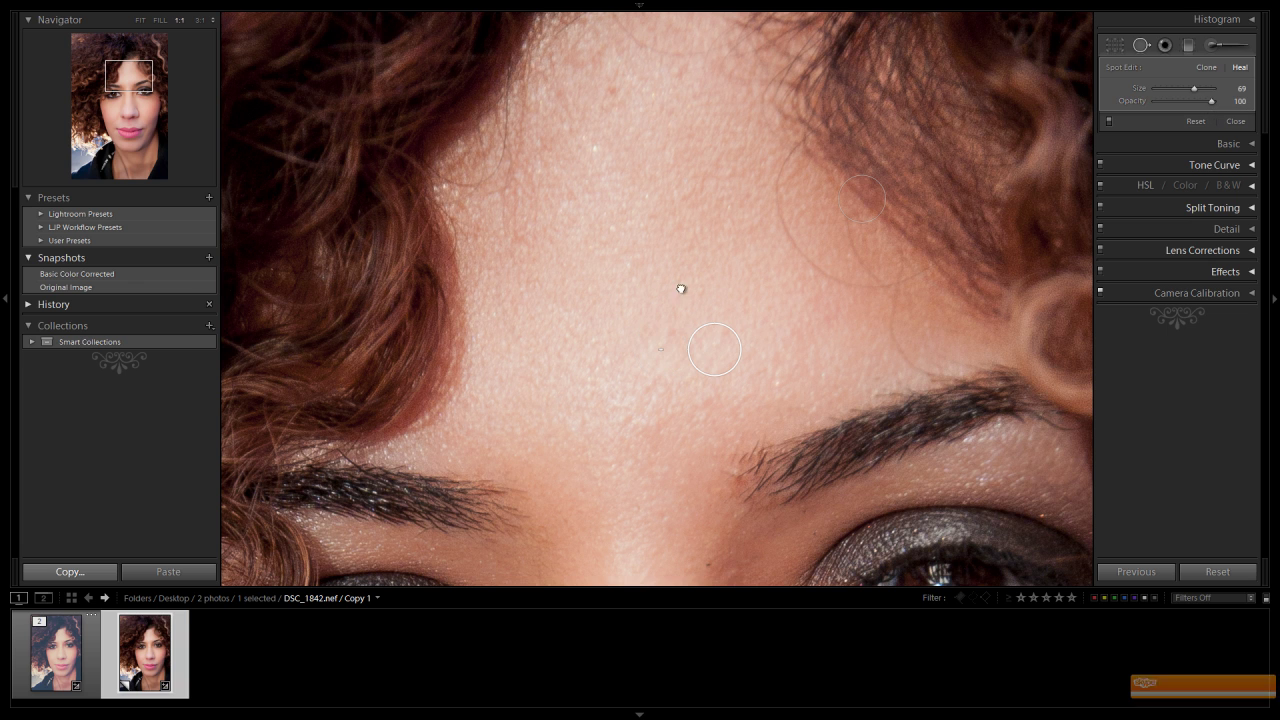
# Heal two more spots on the lower forehead above the eyebrow, using size 58 for the first and a smaller brush for the second
pyautogui.press('[')
pyautogui.press('[')
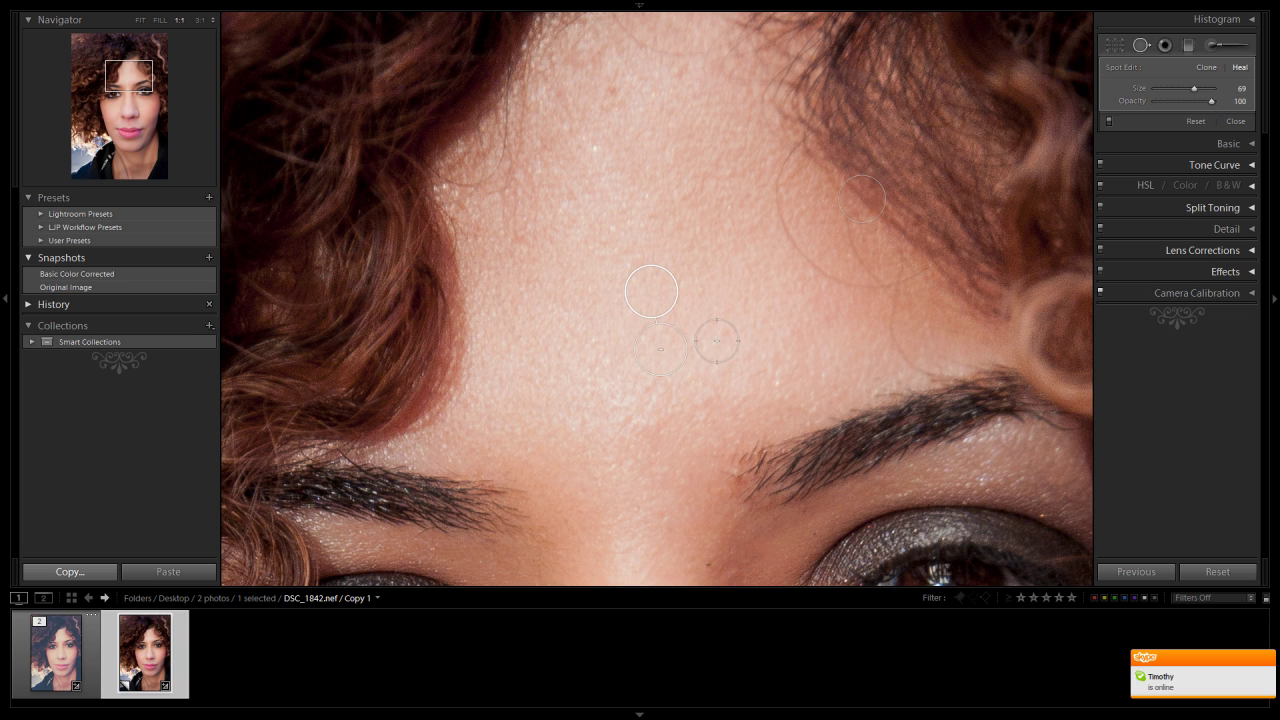
pyautogui.click(722, 337)
pyautogui.click(722, 336)
pyautogui.moveTo(678, 328); pyautogui.dragTo(710, 305)
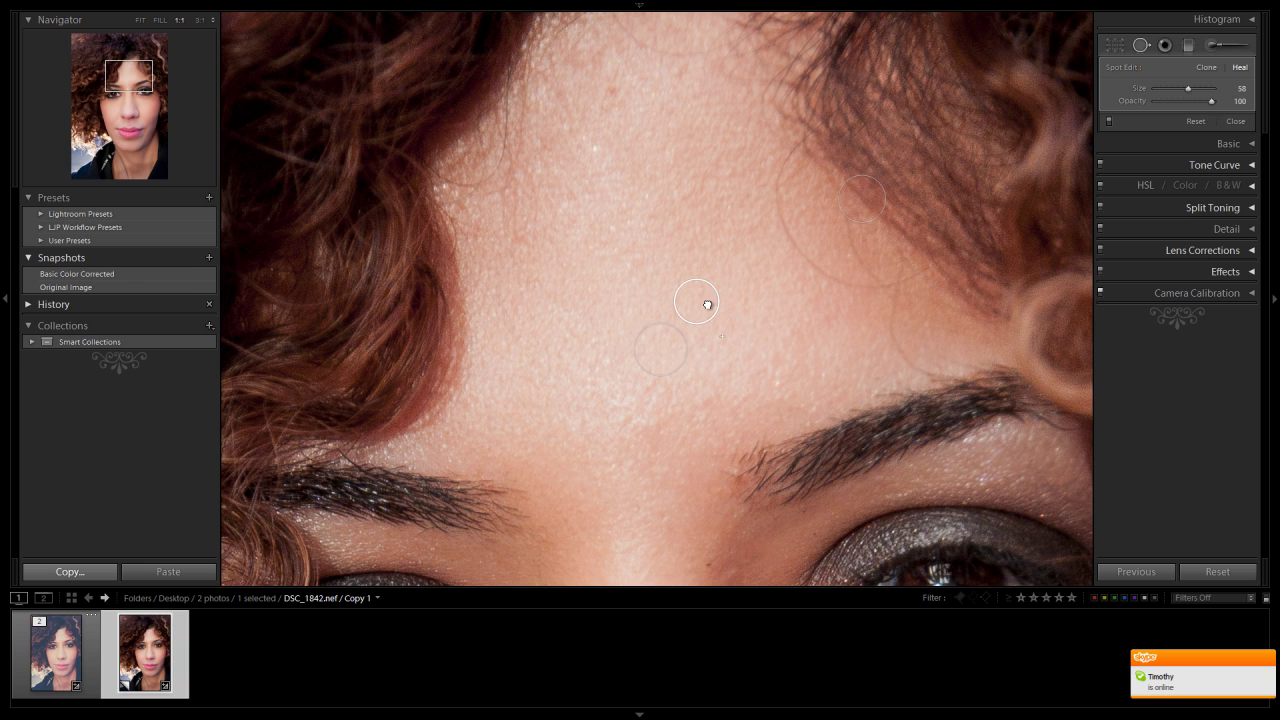
pyautogui.click(778, 383)
pyautogui.moveTo(742, 391); pyautogui.dragTo(745, 386)
# Heal two small blemishes on the upper forehead below the hairline at size 37
pyautogui.moveTo(603, 103); pyautogui.dragTo(628, 258)
pyautogui.click(638, 225)
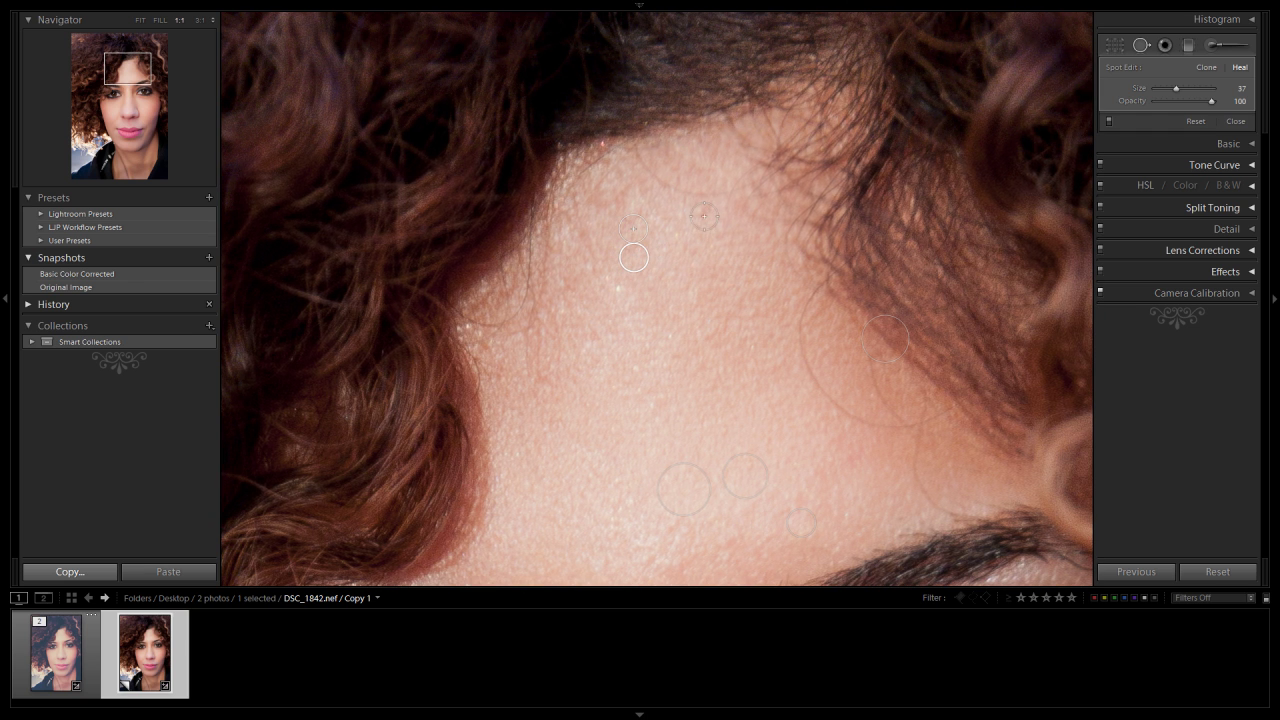
pyautogui.click(704, 216)
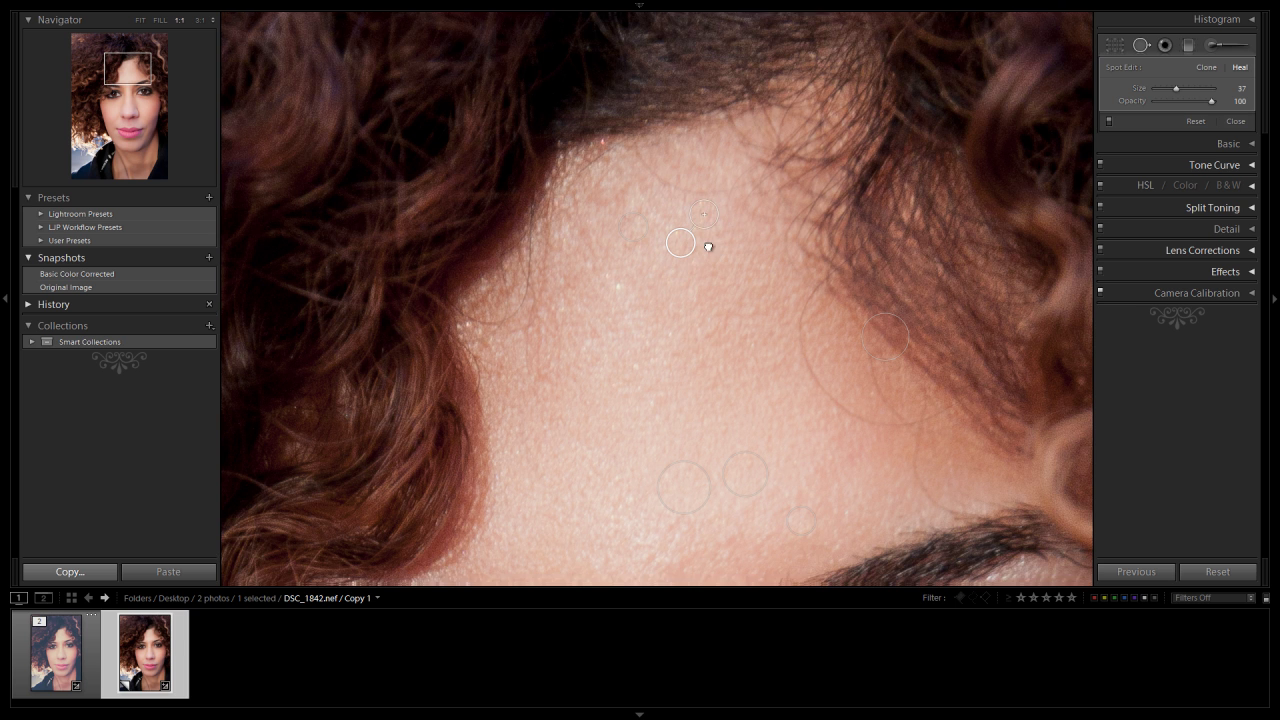
# Heal the small dark spot beside the bridge of the nose, between the eyes, at size 30
pyautogui.scroll(-5, 700, 240)
pyautogui.moveTo(791, 366); pyautogui.dragTo(754, 234)
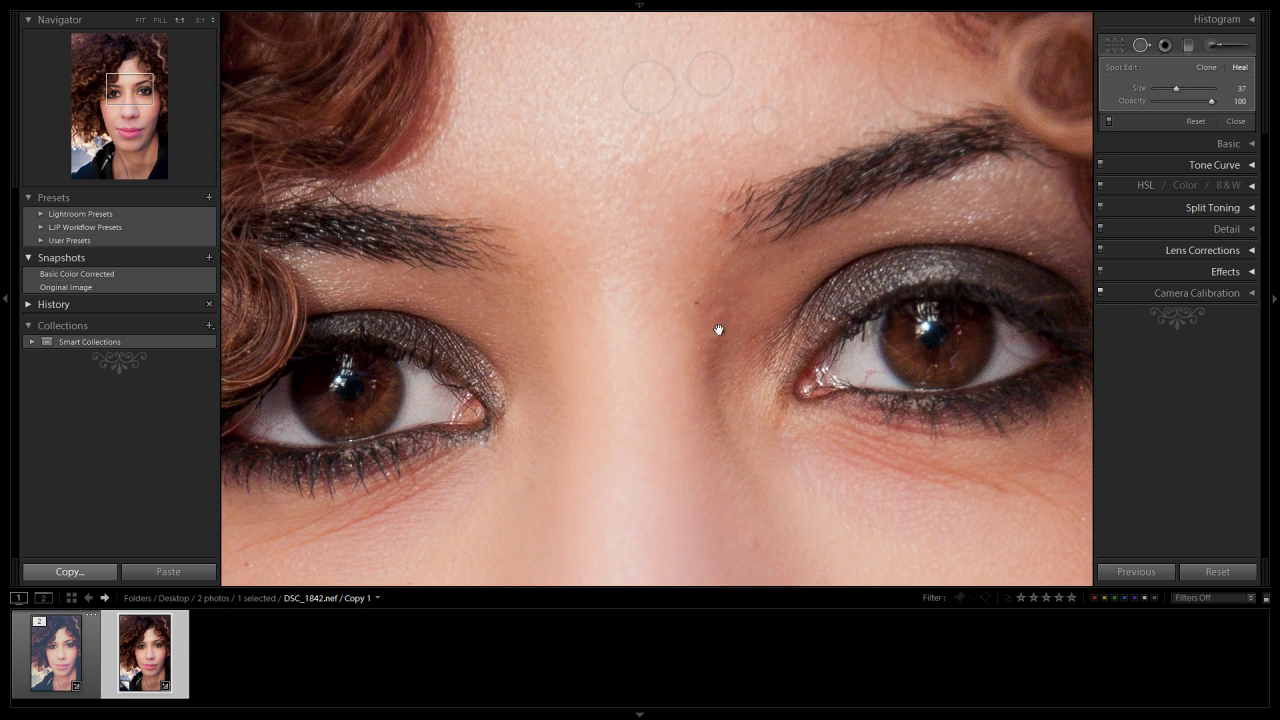
pyautogui.moveTo(728, 344); pyautogui.dragTo(678, 296)
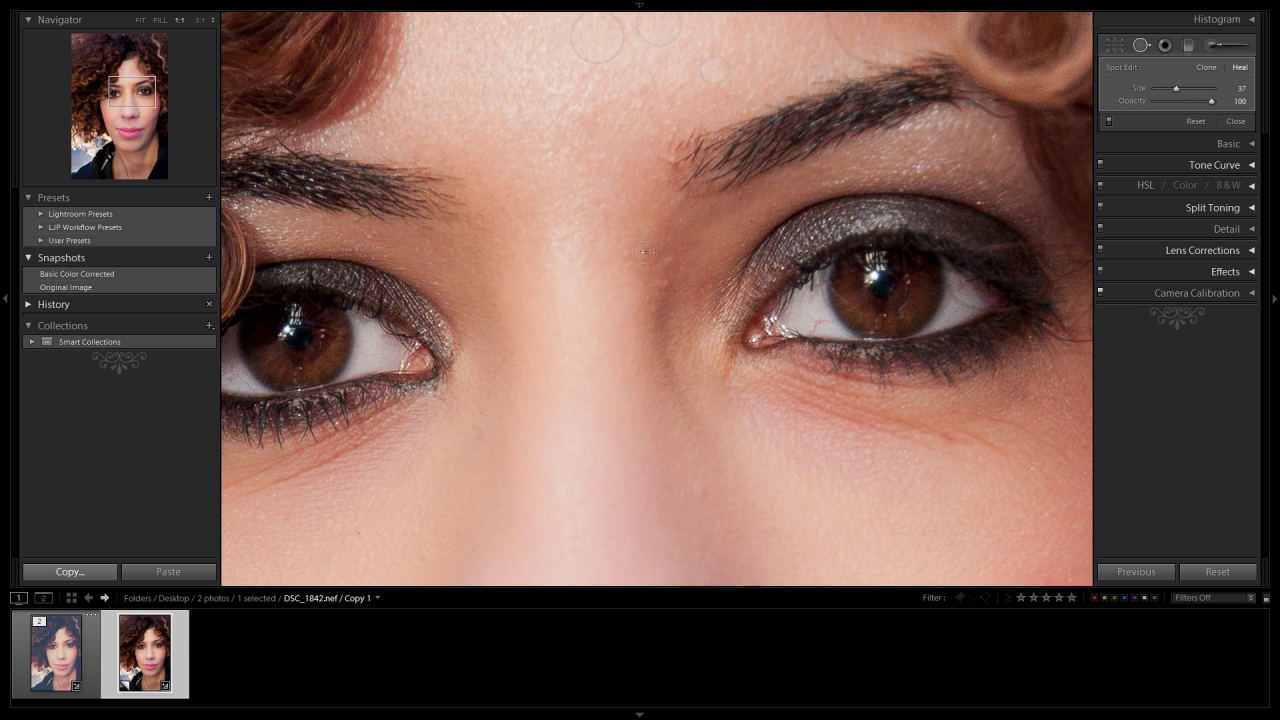
pyautogui.scroll(-3, 643, 252)
pyautogui.click(644, 252)
# Heal a blemish in the middle of the cheek at size 37 and another on the lower cheek beside the mouth at size 34
pyautogui.moveTo(686, 366); pyautogui.dragTo(586, 206)
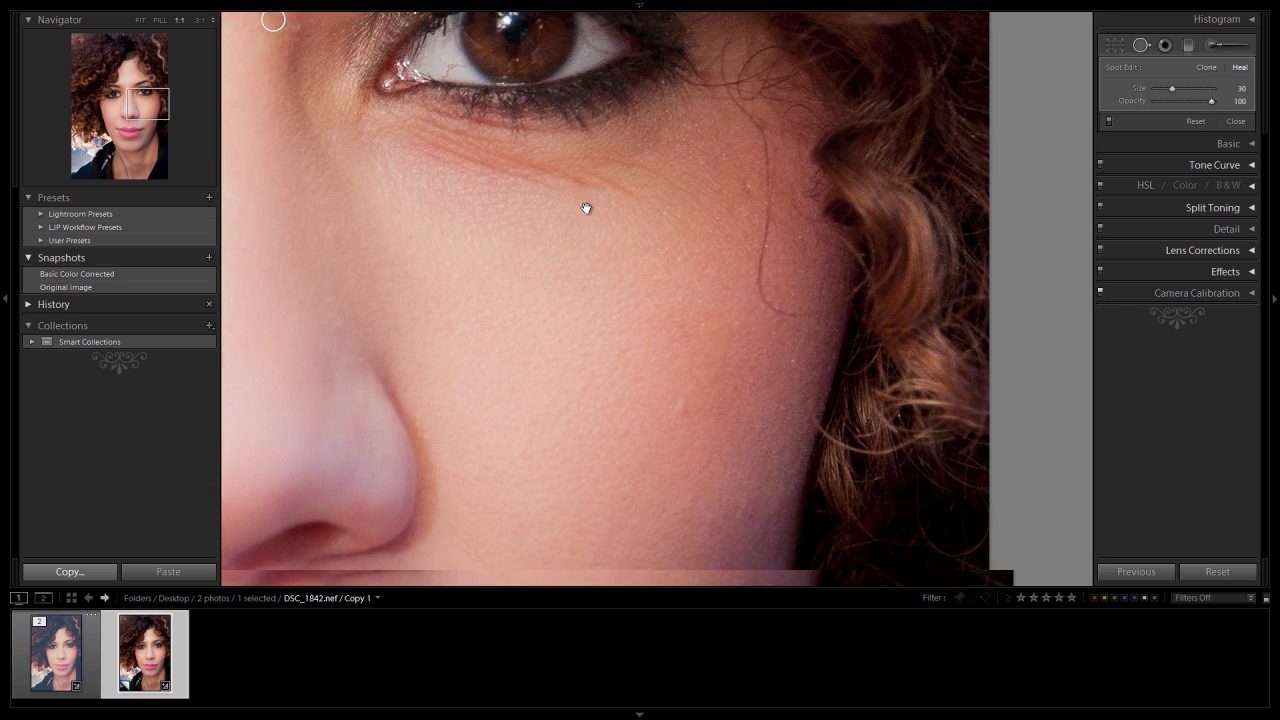
pyautogui.moveTo(664, 346); pyautogui.dragTo(677, 223)
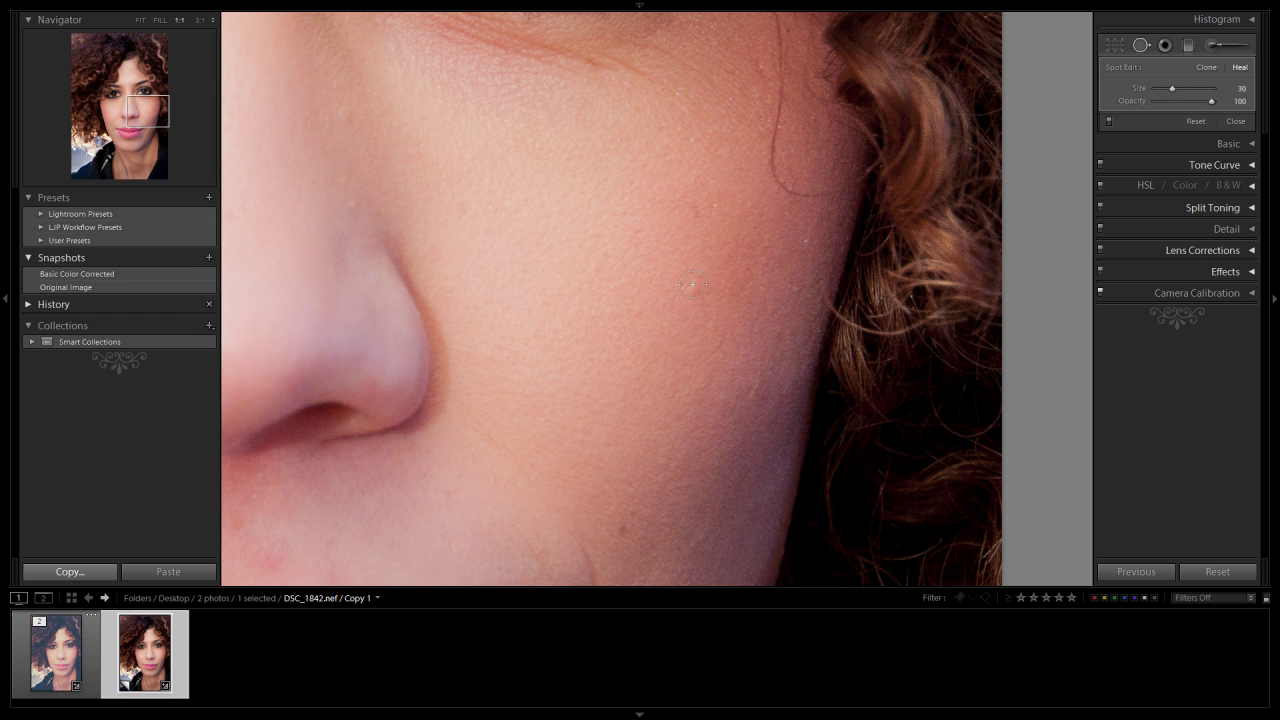
pyautogui.scroll(3, 693, 285)
pyautogui.click(694, 287)
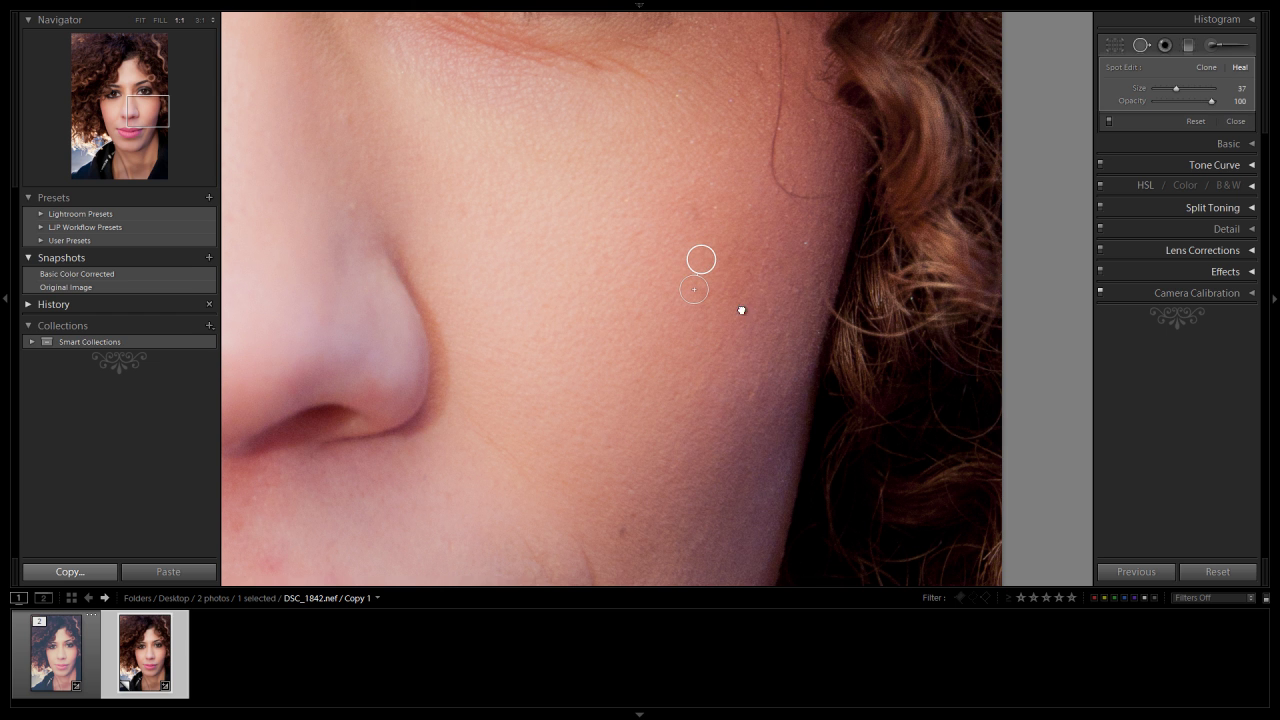
pyautogui.moveTo(740, 311); pyautogui.dragTo(848, 223)
pyautogui.moveTo(808, 332); pyautogui.dragTo(793, 201)
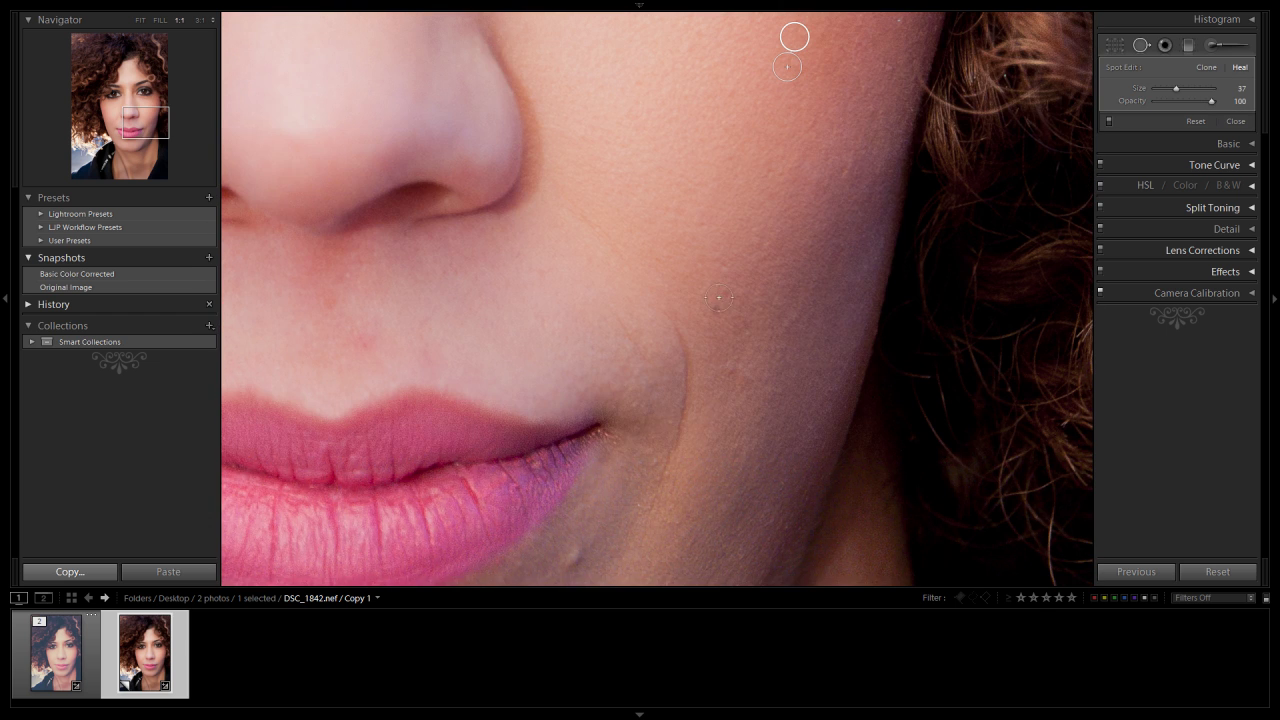
pyautogui.scroll(-1, 730, 373)
pyautogui.click(730, 373)
# Heal the raised bump below the corner of the mouth at size 44
pyautogui.moveTo(743, 339)
pyautogui.mouseDown()
pyautogui.moveTo(848, 249)
pyautogui.moveTo(866, 146)
pyautogui.mouseUp()
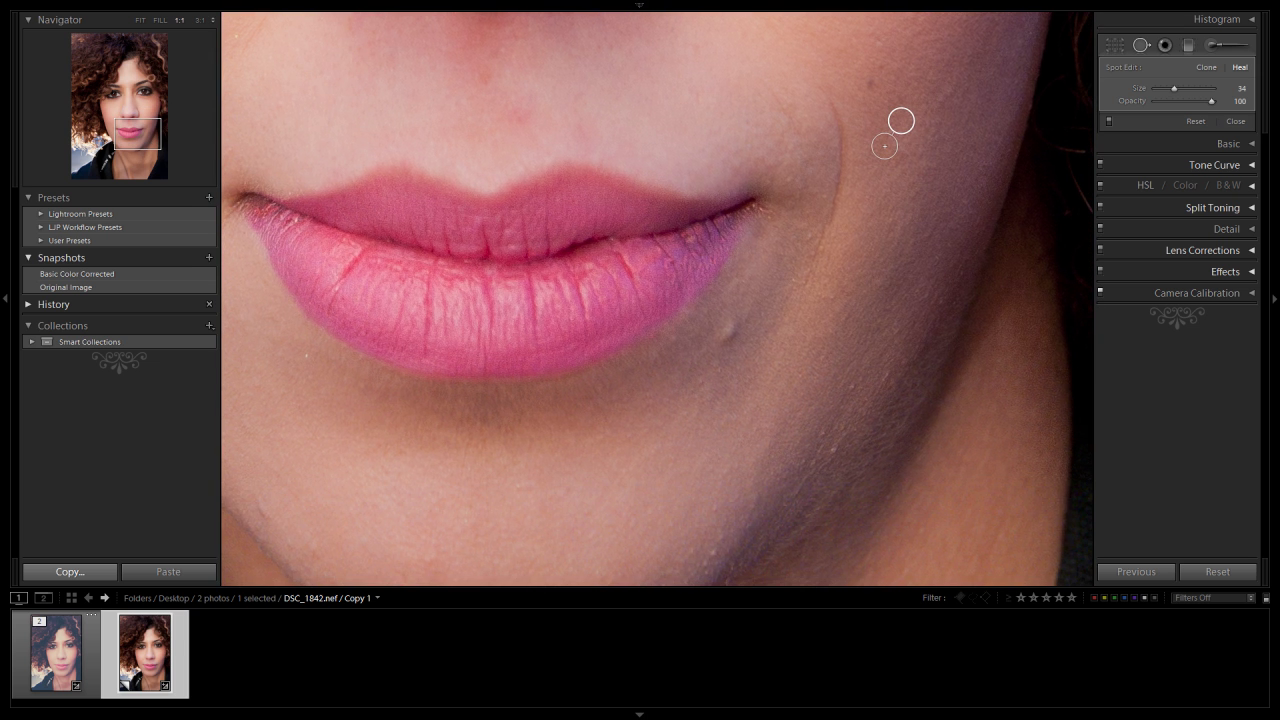
pyautogui.click(727, 331)
pyautogui.moveTo(697, 371)
pyautogui.mouseDown()
pyautogui.moveTo(711, 360)
pyautogui.moveTo(680, 432)
pyautogui.mouseUp()
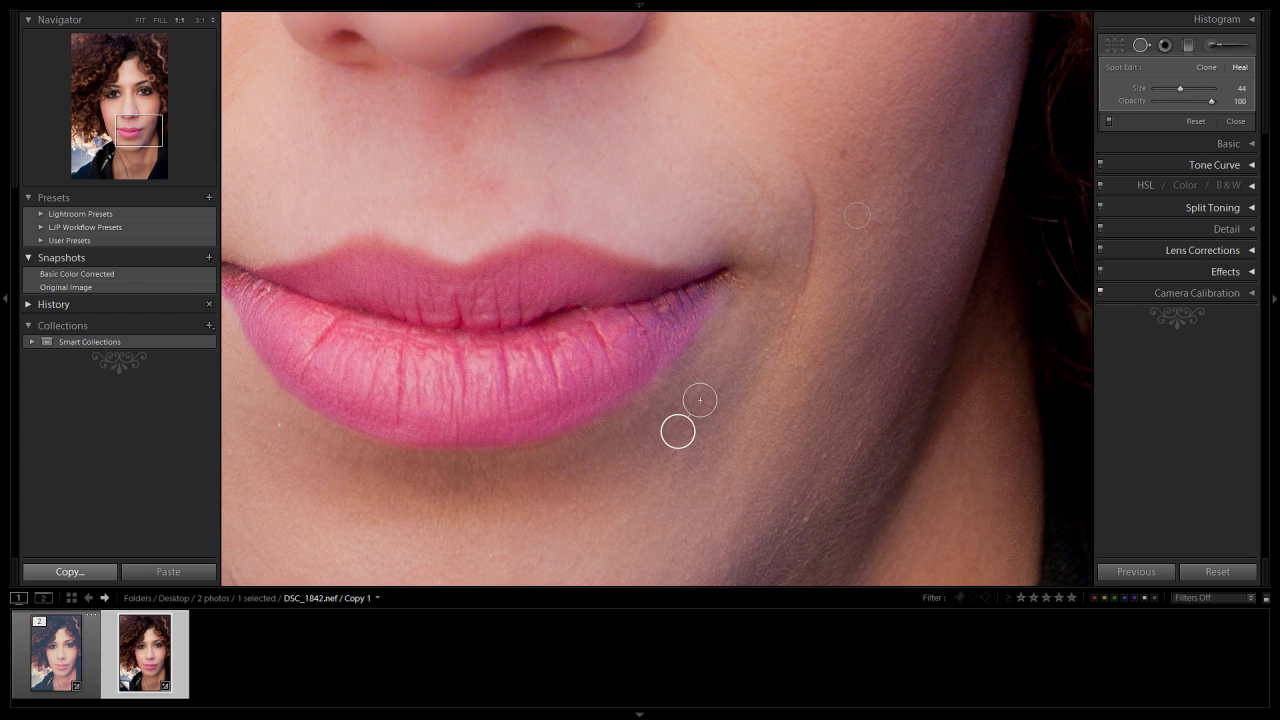
# Heal the dark mole and neighbouring spots on the cheek beside the smile line, repositioning their sample areas on clean skin
pyautogui.click(844, 154)
pyautogui.moveTo(816, 183); pyautogui.dragTo(876, 163)
pyautogui.click(873, 165)
pyautogui.click(855, 132)
pyautogui.moveTo(885, 105); pyautogui.dragTo(878, 127)
# Heal two overlapping blemishes on the shadowed edge of the chin at size 30 and sample from the adjacent lighter chin skin
pyautogui.moveTo(857, 325); pyautogui.dragTo(863, 183)
pyautogui.scroll(-2, 765, 200)
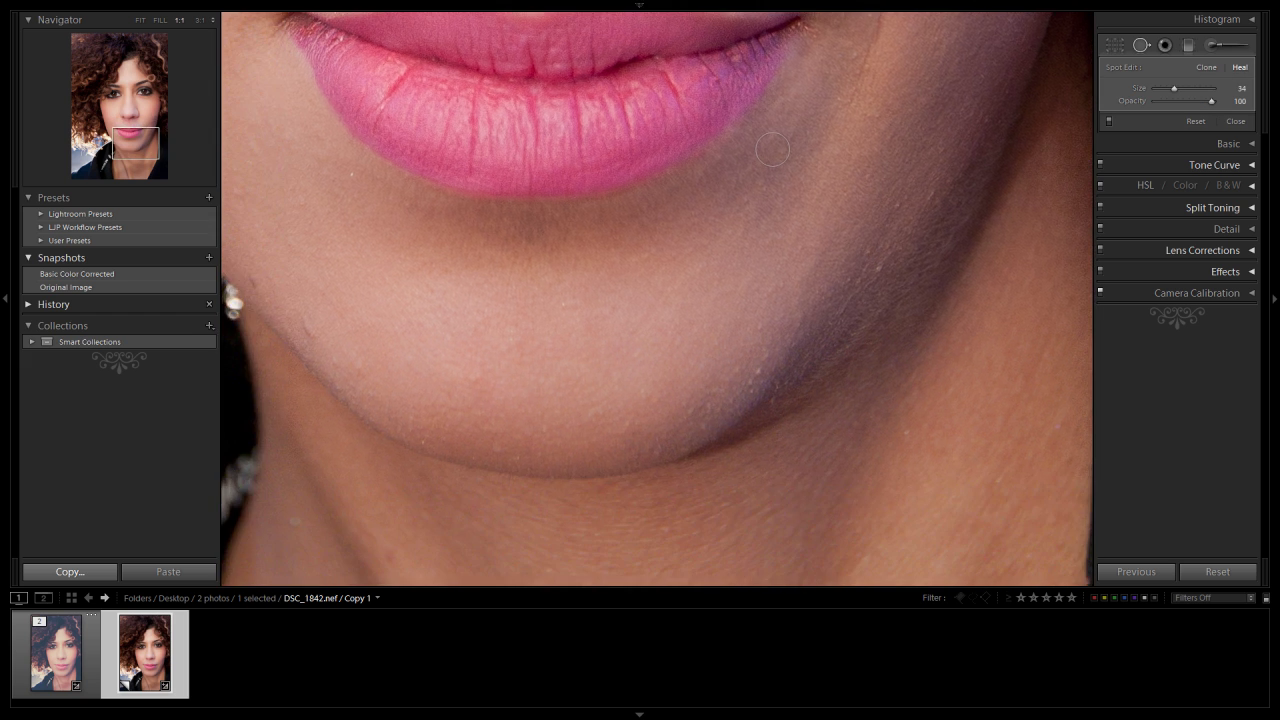
pyautogui.scroll(-2, 759, 367)
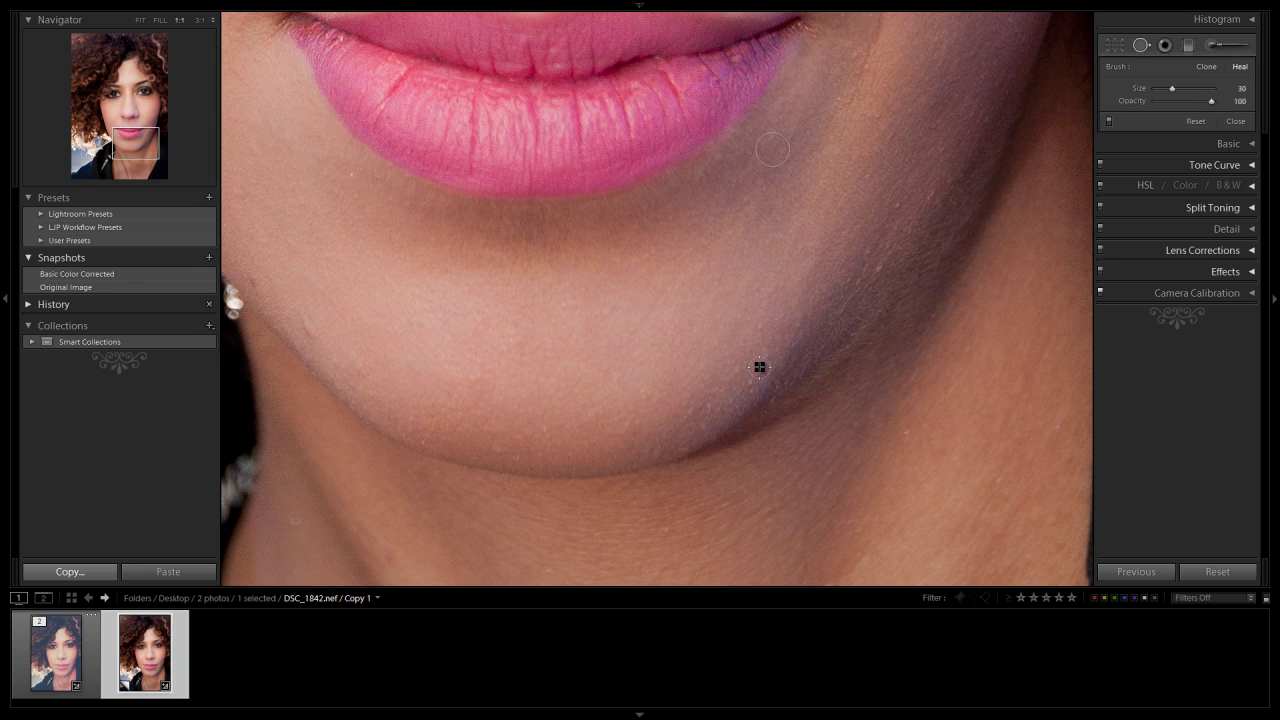
pyautogui.click(759, 367)
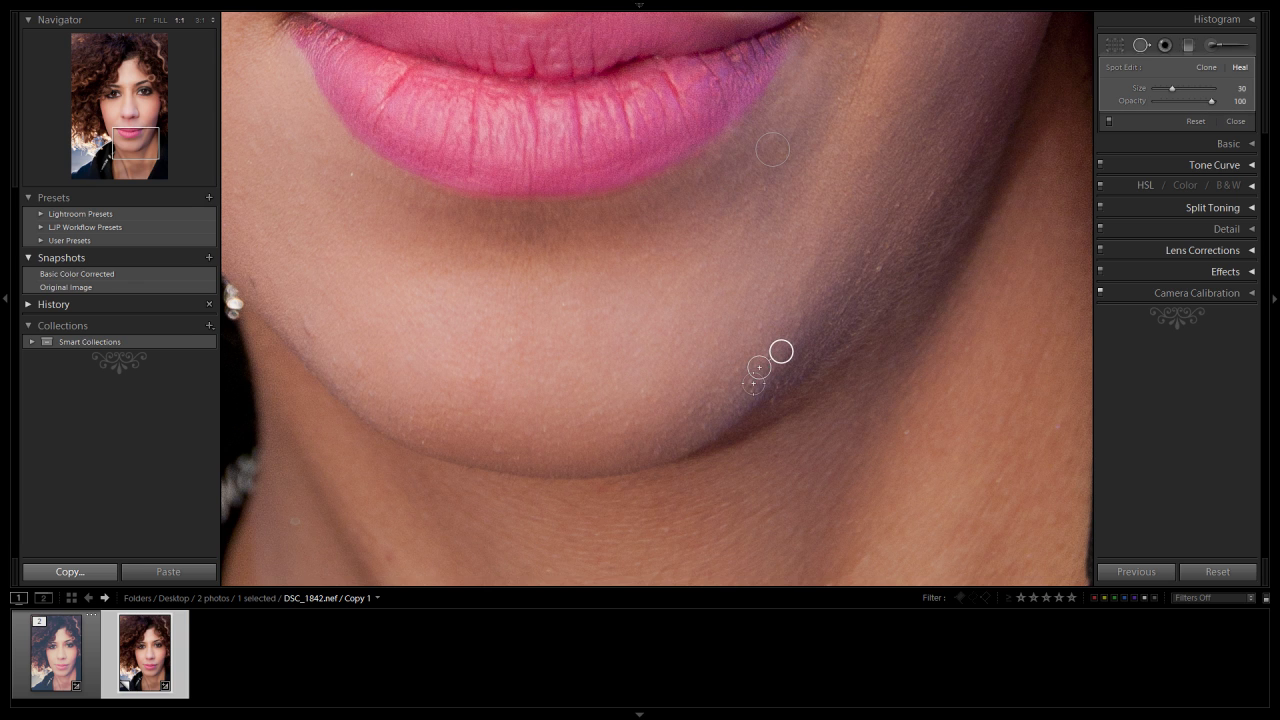
pyautogui.click(753, 383)
pyautogui.moveTo(787, 360); pyautogui.dragTo(741, 387)
pyautogui.moveTo(618, 417); pyautogui.dragTo(642, 435)
# Heal a small spot on the jaw between the mouth corner and the jawline shadow at size 30
pyautogui.moveTo(726, 366); pyautogui.dragTo(662, 399)
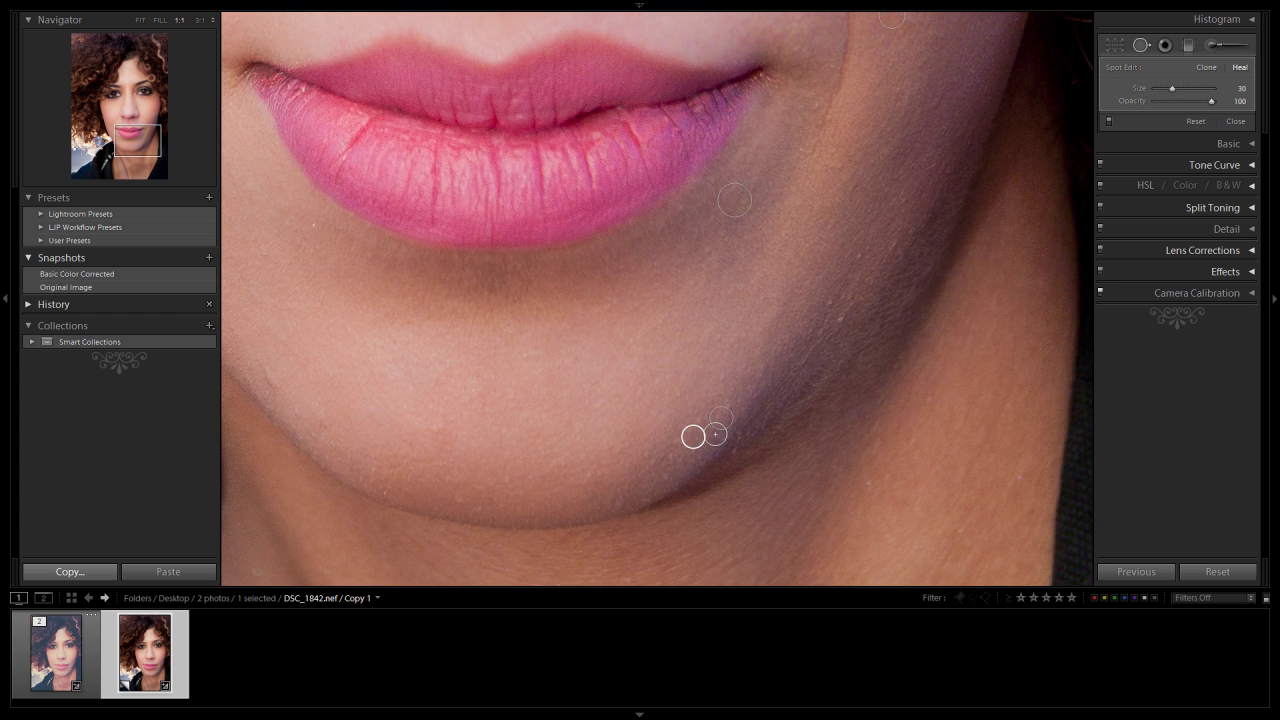
pyautogui.click(840, 318)
pyautogui.moveTo(688, 361); pyautogui.dragTo(866, 274)
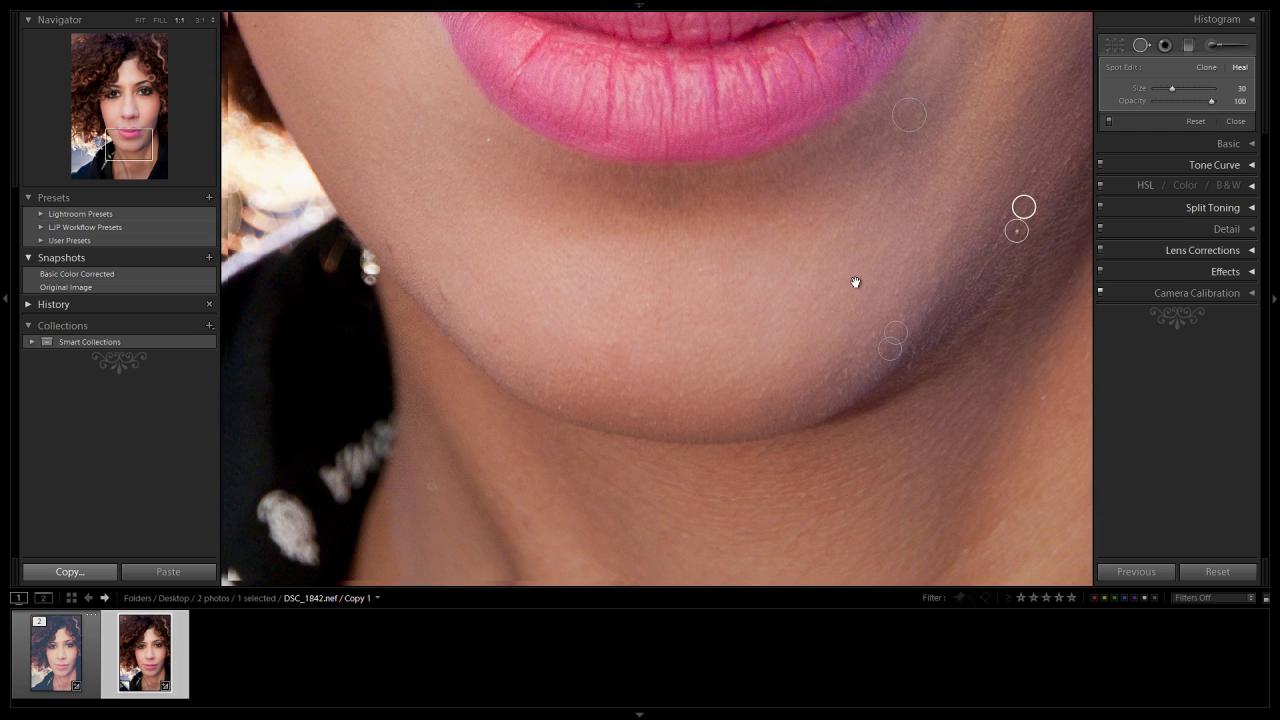
# Heal two small spots along the lower edge of the chin at size 30
pyautogui.click(685, 391)
pyautogui.click(639, 411)
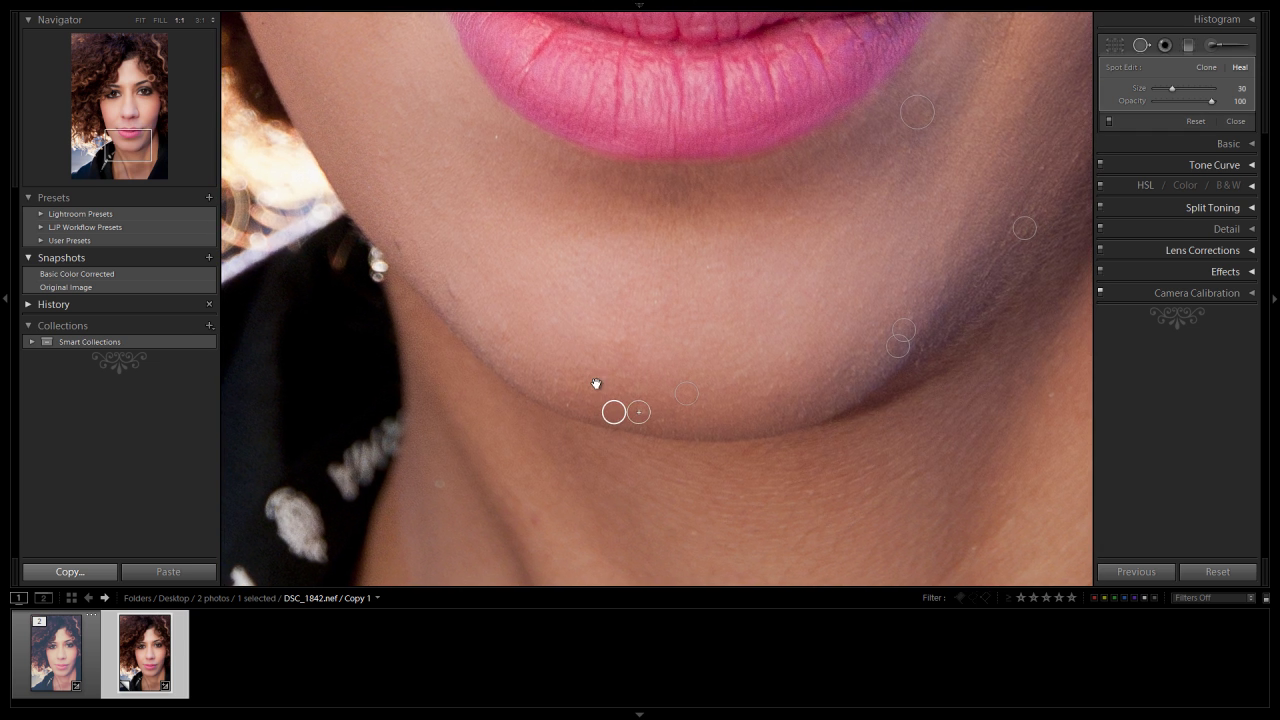
pyautogui.moveTo(596, 384); pyautogui.dragTo(686, 407)
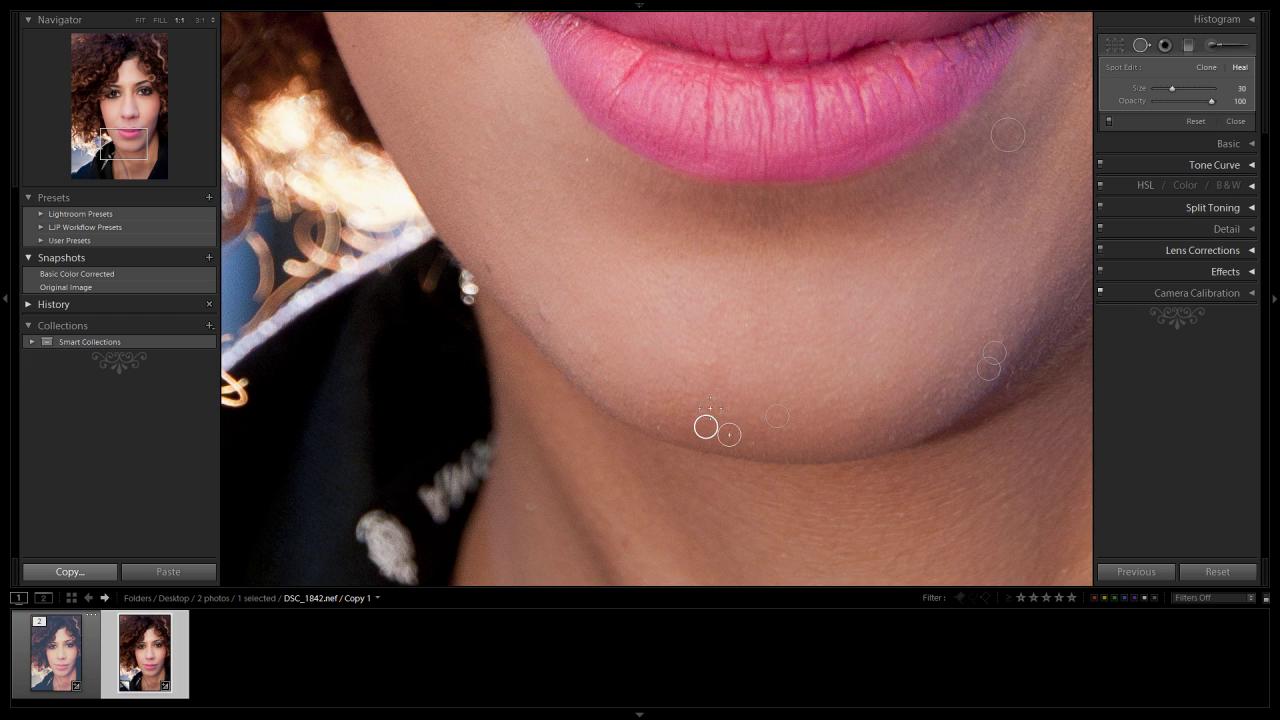
pyautogui.moveTo(598, 371); pyautogui.dragTo(646, 414)
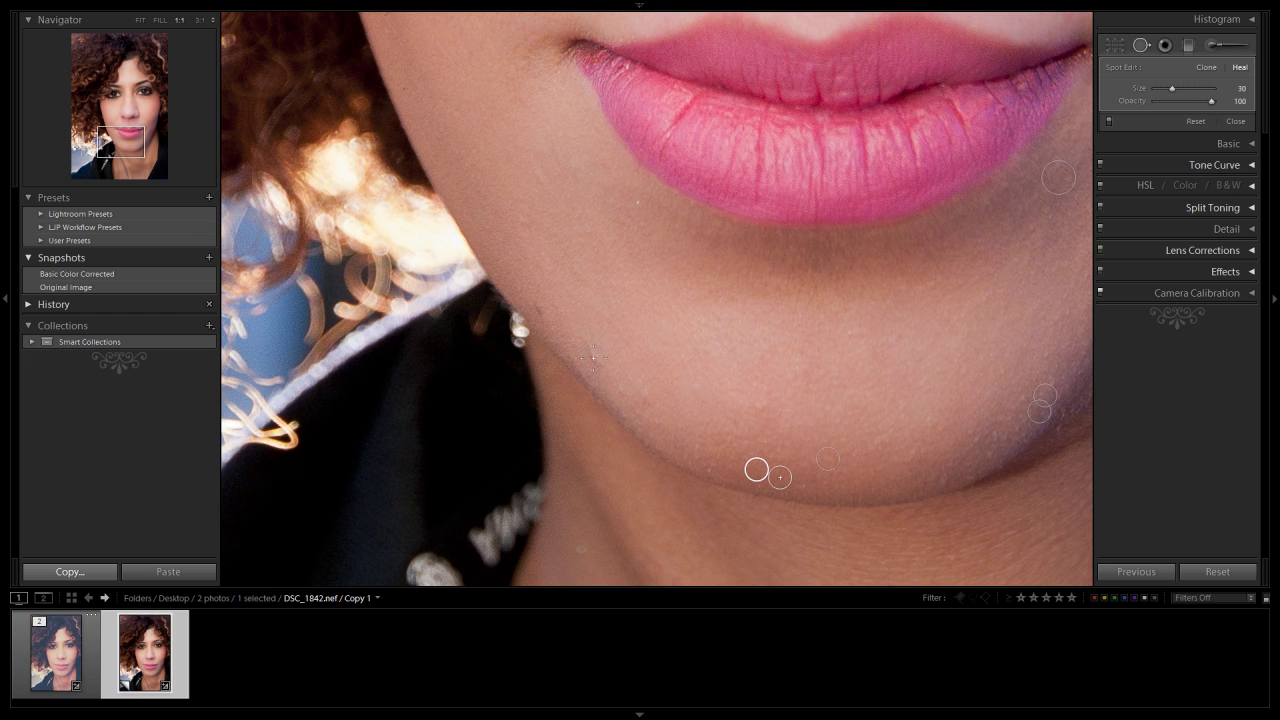
# Heal the dark spot on the jawline next to the jacket collar at size 34
pyautogui.press(']')
pyautogui.click(594, 361)
pyautogui.moveTo(569, 337)
pyautogui.mouseDown()
pyautogui.moveTo(581, 328)
pyautogui.moveTo(514, 280)
pyautogui.moveTo(528, 275)
pyautogui.mouseUp()
pyautogui.moveTo(620, 189); pyautogui.dragTo(629, 311)
pyautogui.moveTo(563, 229); pyautogui.dragTo(614, 314)
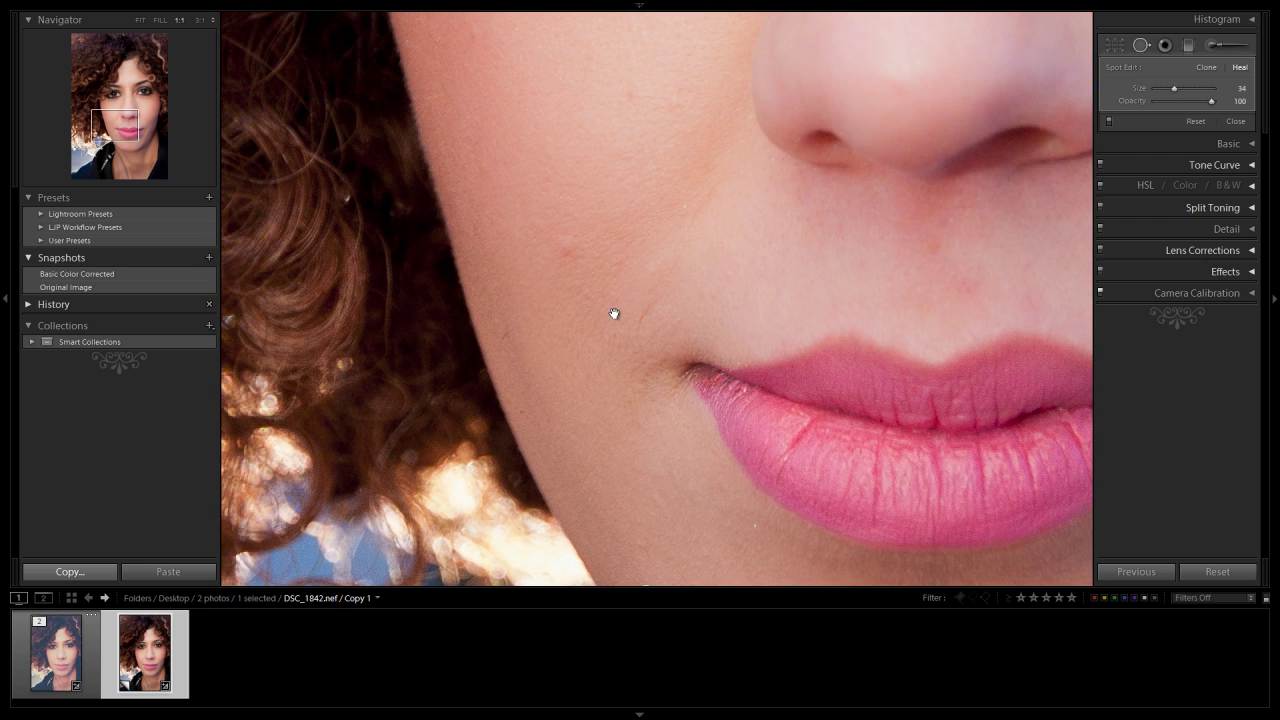
# Heal the red cheek spot above the mouth corner at size 41 and the dark spot near the cheek's outer edge at size 37
pyautogui.click(565, 247)
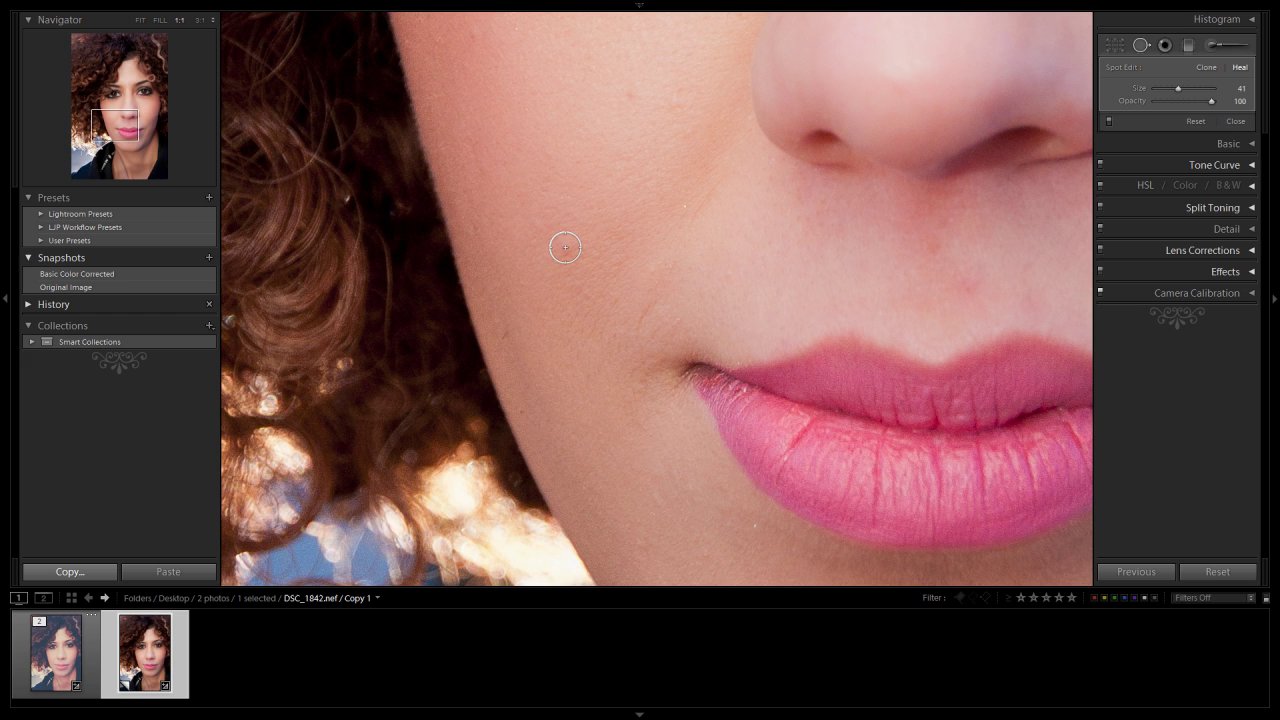
pyautogui.click(507, 332)
pyautogui.scroll(3, 571, 189)
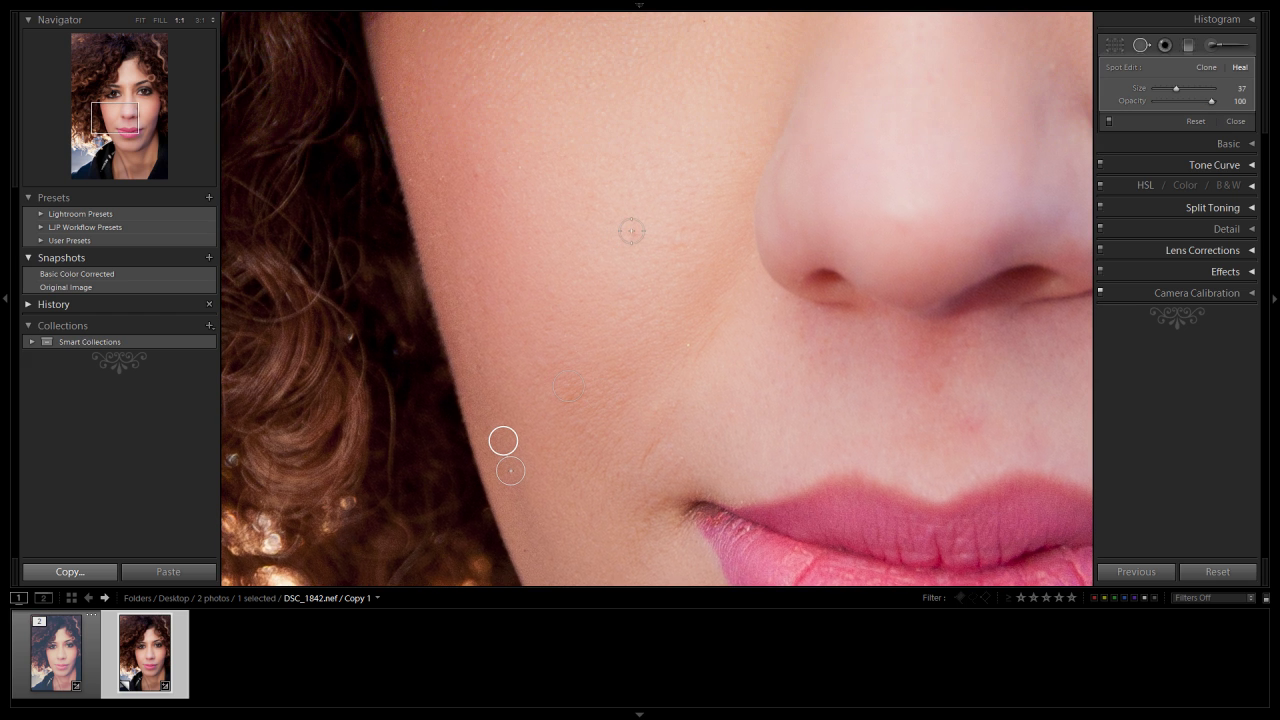
# Heal the spot on the cheek beside the nose, moving its sample area to clean skin just below
pyautogui.click(634, 234)
pyautogui.moveTo(659, 240); pyautogui.dragTo(629, 261)
pyautogui.moveTo(752, 318); pyautogui.dragTo(639, 297)
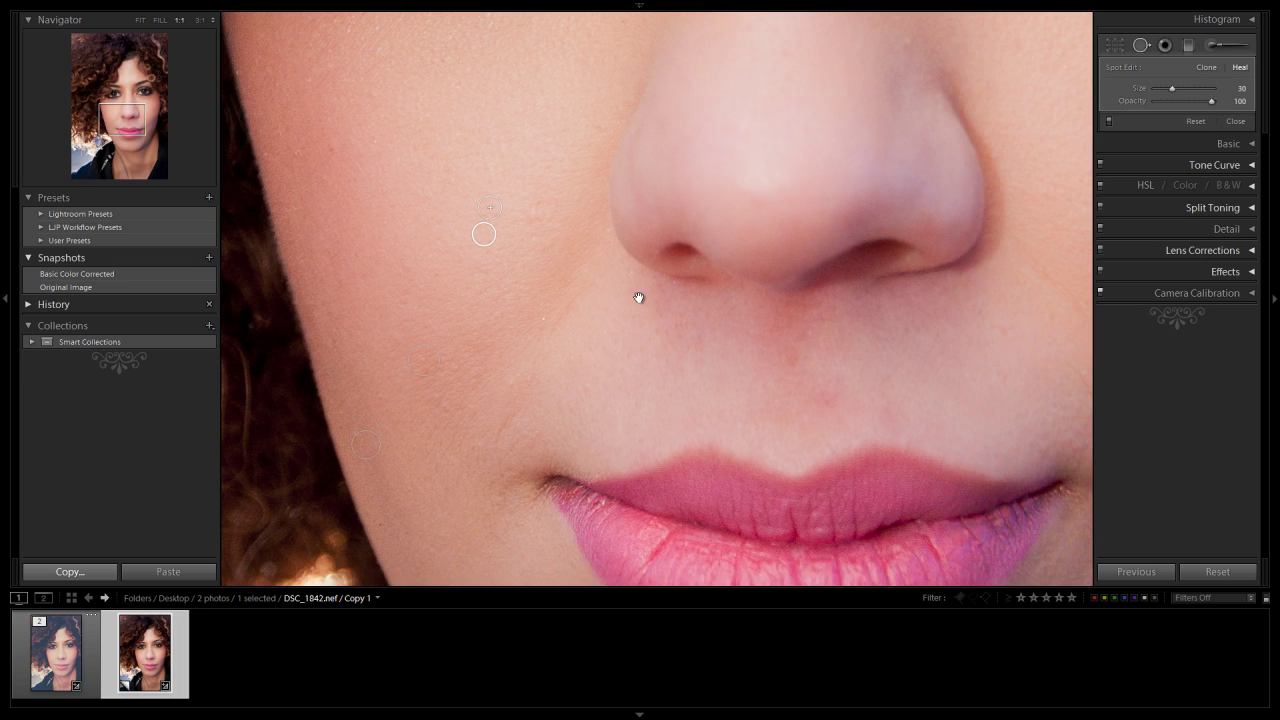
# Heal the red spot between the nose and upper lip at size 37, adjusting its sample area on the adjacent skin
pyautogui.click(791, 362)
pyautogui.moveTo(748, 348); pyautogui.dragTo(753, 363)
pyautogui.moveTo(584, 300); pyautogui.dragTo(692, 418)
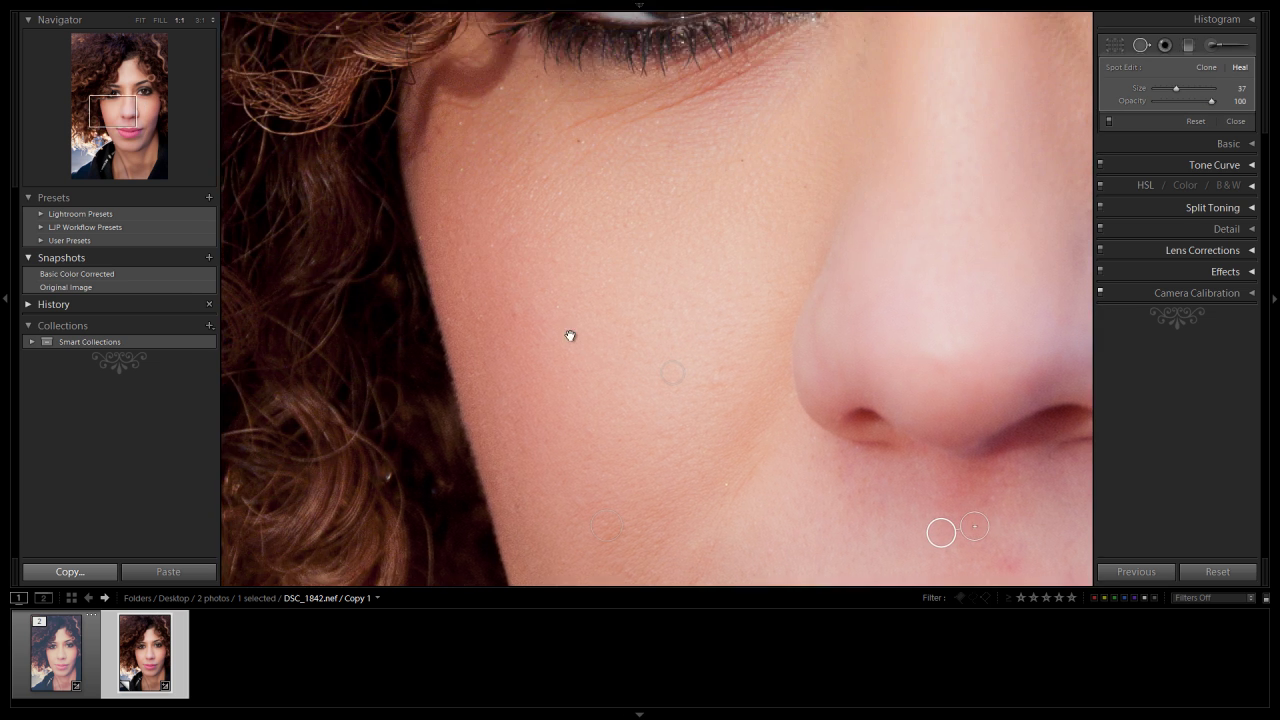
# Heal the spot on the outer cheek at size 34 and the small spots on the skin below the eye at size 27
pyautogui.click(513, 315)
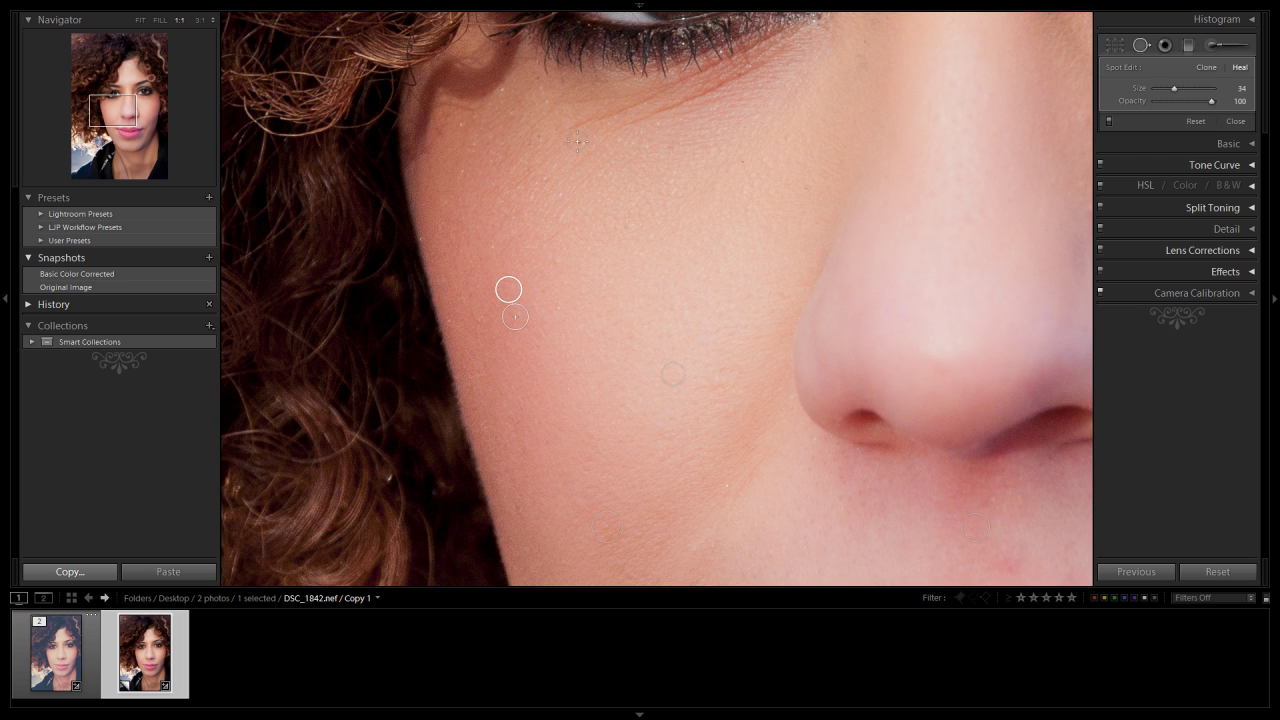
pyautogui.moveTo(577, 141); pyautogui.dragTo(603, 224)
pyautogui.click(587, 207)
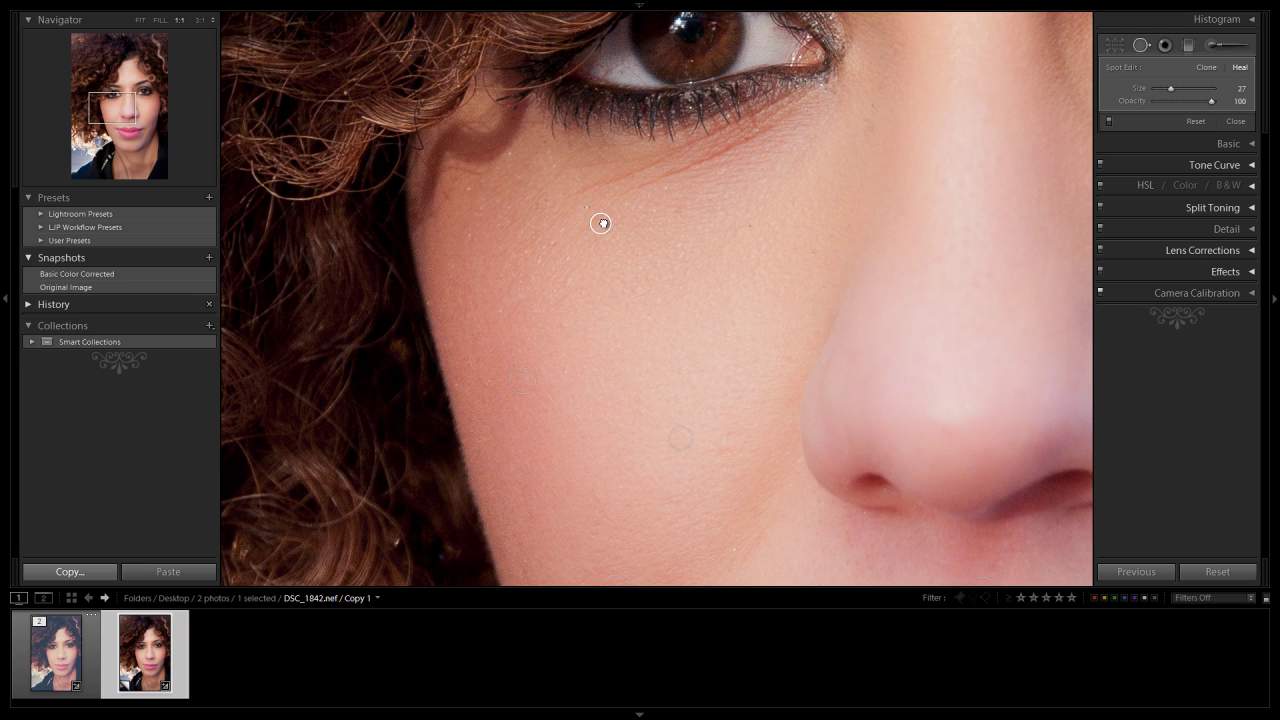
pyautogui.click(749, 222)
pyautogui.click(656, 211)
pyautogui.moveTo(749, 209); pyautogui.dragTo(659, 299)
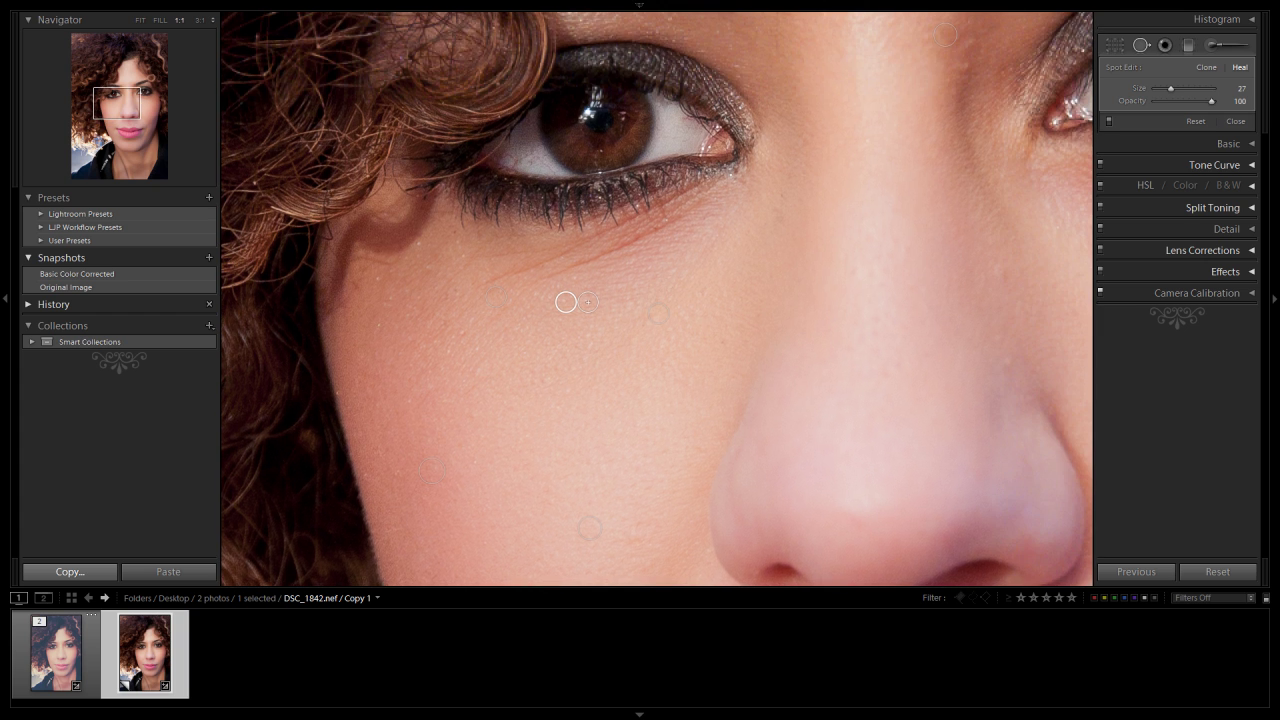
# Heal the spot below the inner eye corner at size 34 and the spot on the shaded side of the nose at size 27
pyautogui.press(']')
pyautogui.click(778, 215)
pyautogui.moveTo(973, 249); pyautogui.dragTo(775, 235)
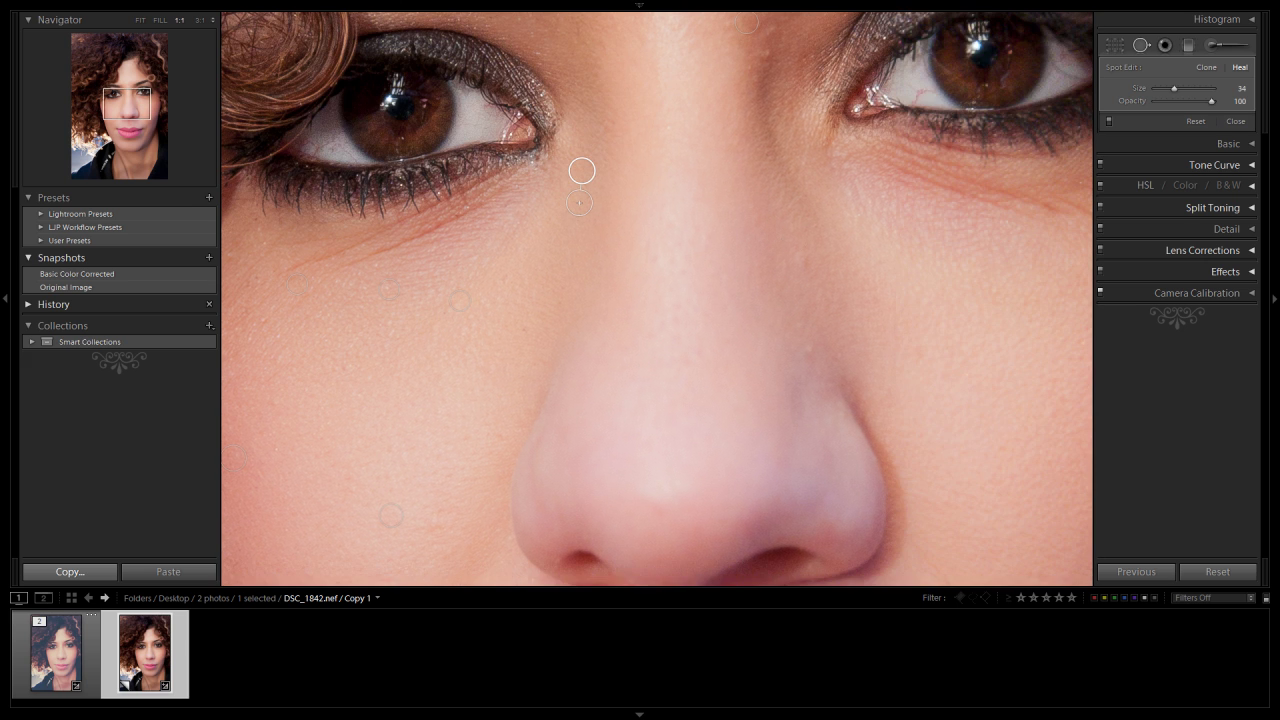
pyautogui.click(804, 255)
pyautogui.press('Delete')
pyautogui.moveTo(749, 178); pyautogui.dragTo(735, 290)
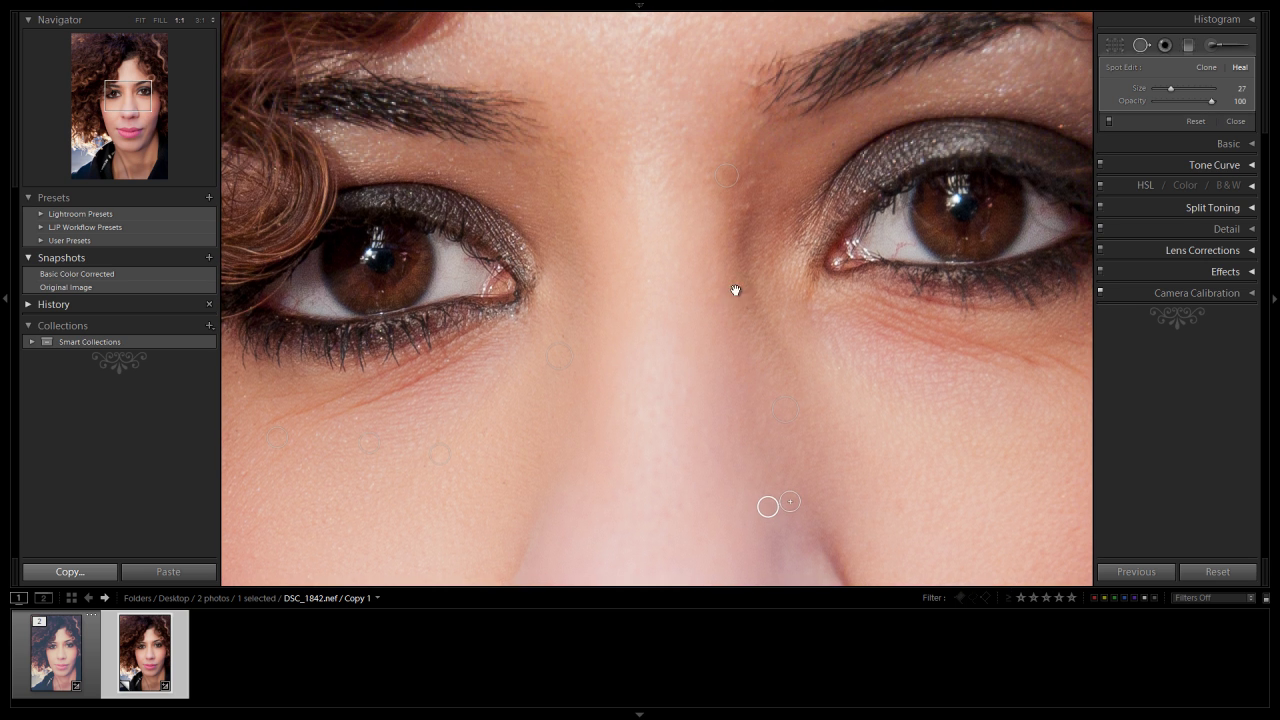
# Heal two neighbouring spots on the shaded side of the nose bridge near the inner eye corner at size 27
pyautogui.click(751, 184)
pyautogui.moveTo(770, 204)
pyautogui.mouseDown()
pyautogui.moveTo(738, 236)
pyautogui.moveTo(774, 192)
pyautogui.mouseUp()
pyautogui.click(759, 190)
pyautogui.moveTo(752, 127); pyautogui.dragTo(726, 203)
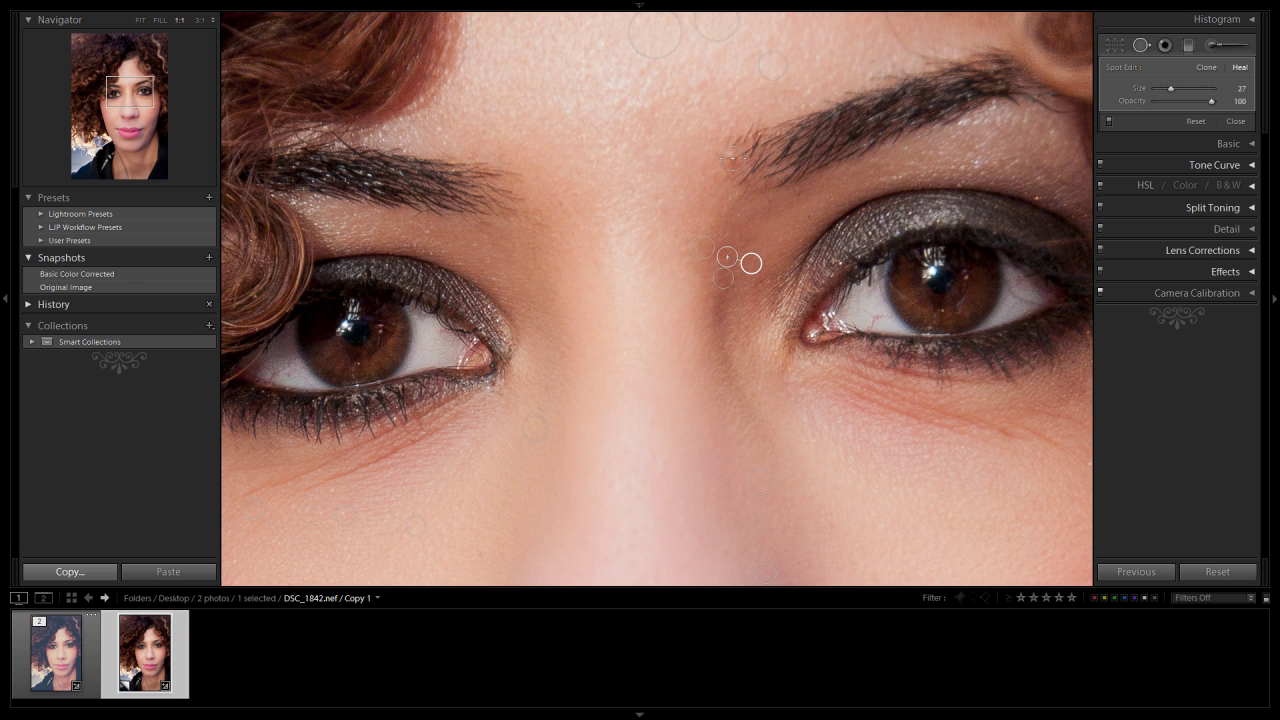
# Heal the spot at the inner end of the eyebrow at size 34 and close Spot Removal
pyautogui.scroll(3, 714, 180)
pyautogui.click(732, 157)
pyautogui.moveTo(757, 139); pyautogui.dragTo(730, 142)
pyautogui.moveTo(674, 253); pyautogui.dragTo(654, 52)
pyautogui.click(771, 317)
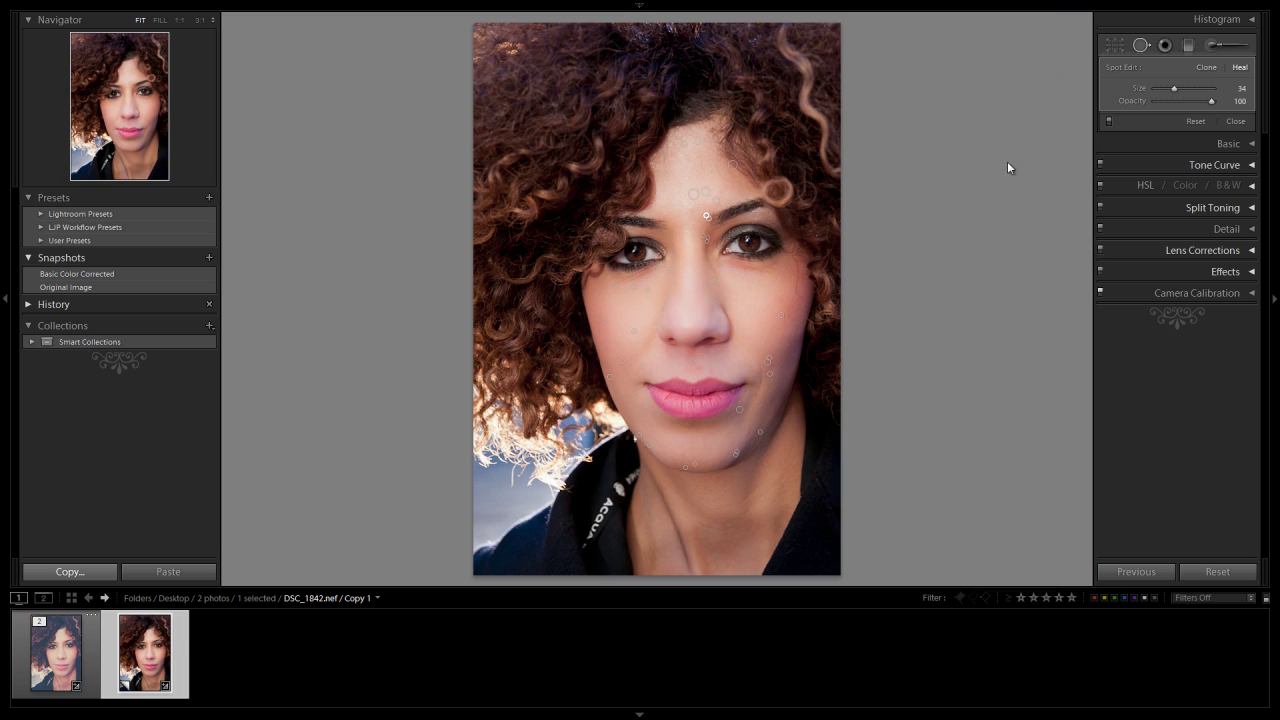
pyautogui.click(1141, 45)
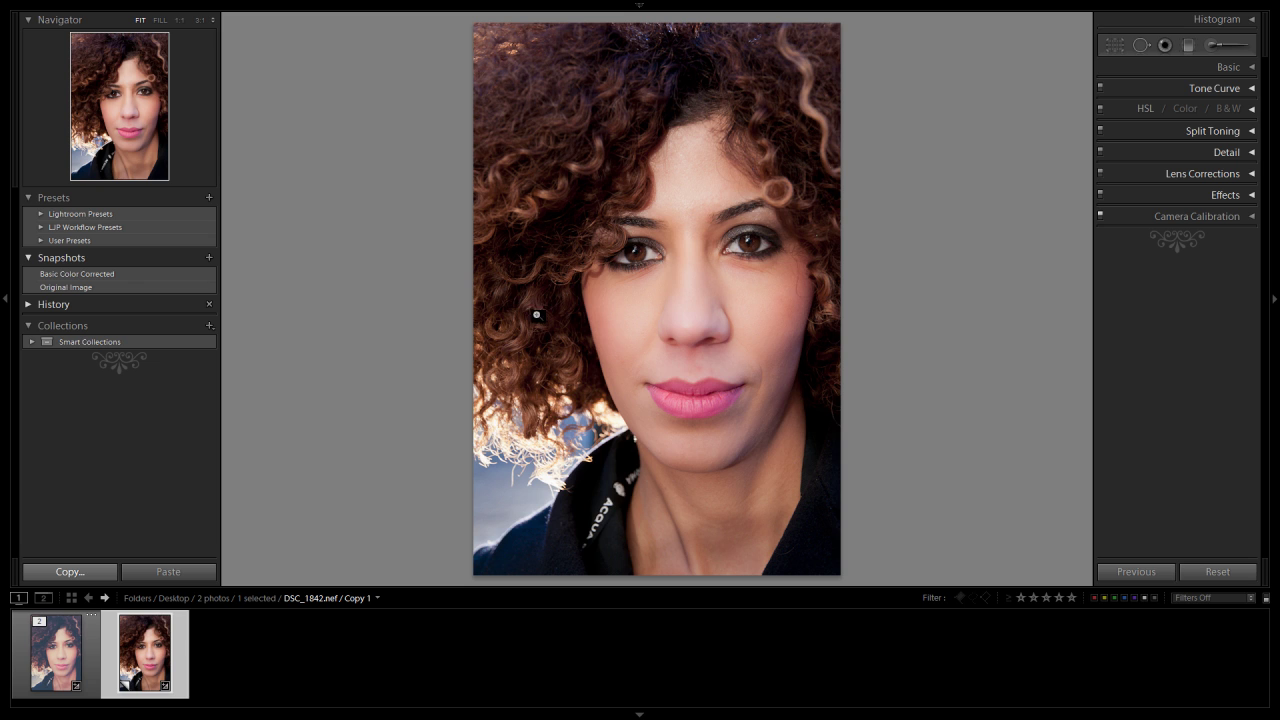
# Prepare a new Adjustment Brush mask with Exposure at 0.66 and all other effect sliders reset to 0
pyautogui.click(1218, 47)
pyautogui.click(1167, 93)
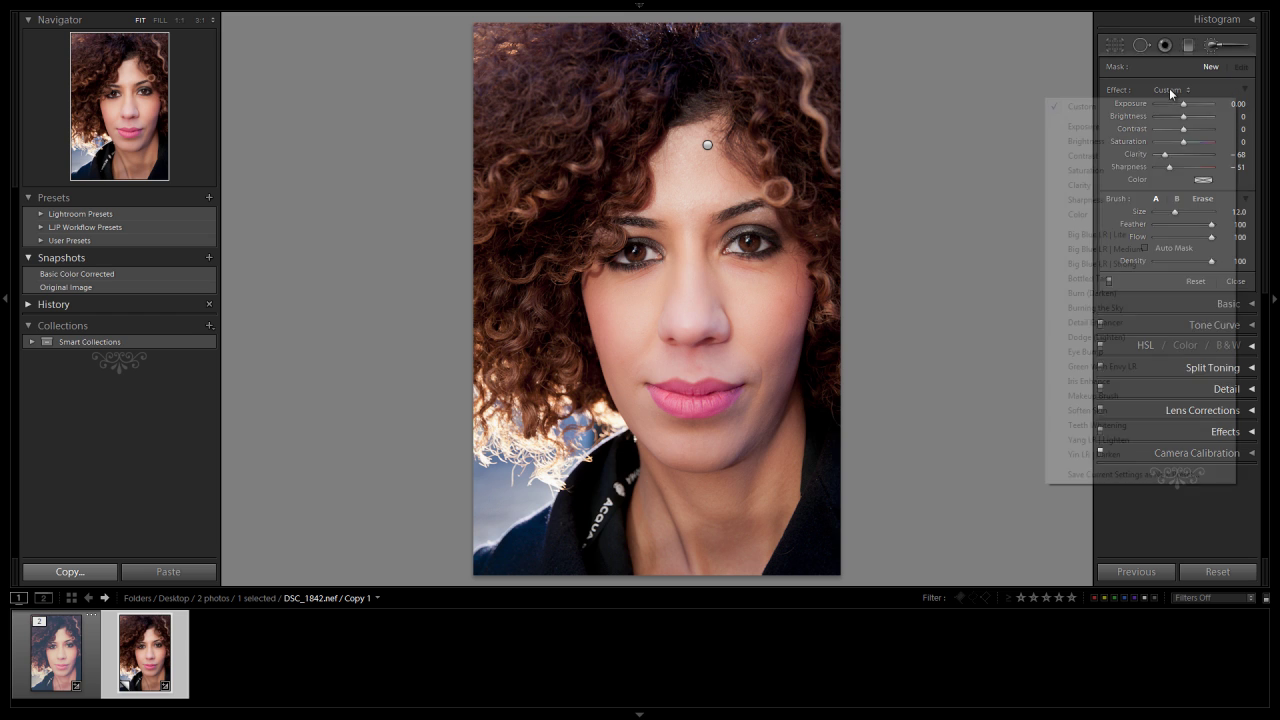
pyautogui.click(1169, 88)
pyautogui.keyDown('alt'); pyautogui.click(1121, 89); pyautogui.keyUp('alt')
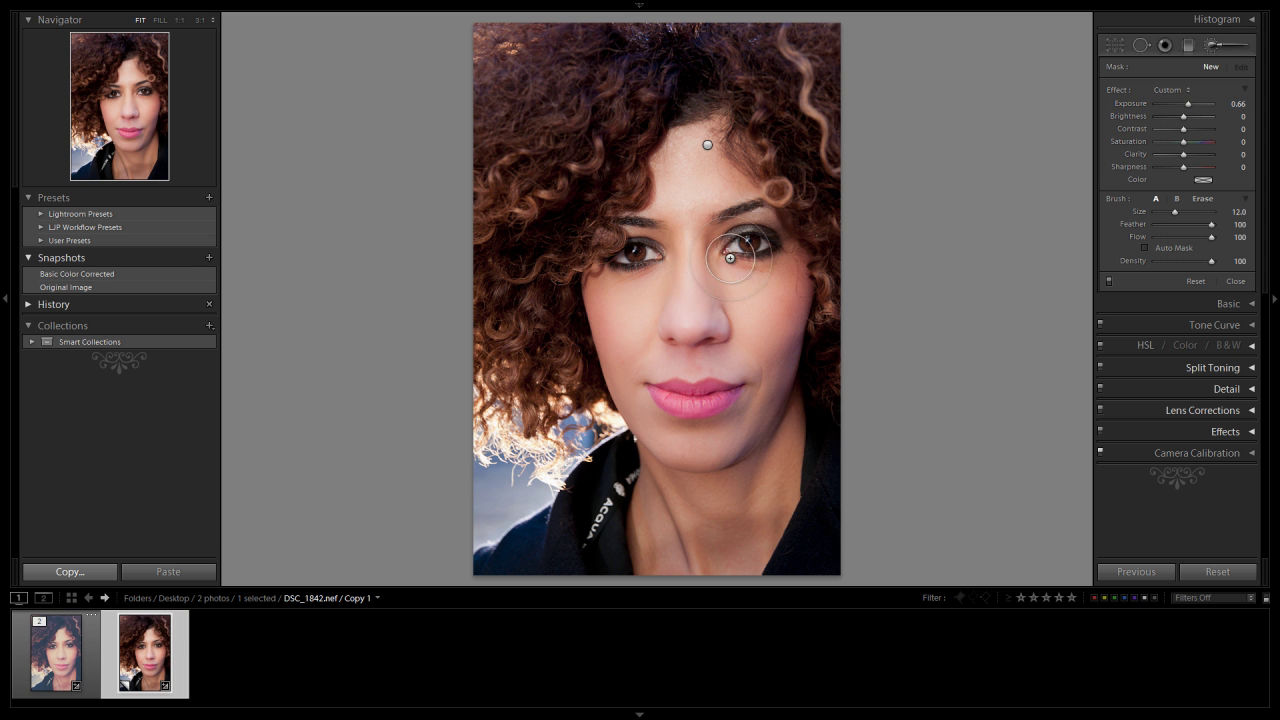
# Paint the exposure brush at size 14 over the white and lower iris of the eye on the photo's left side
pyautogui.click(745, 232)
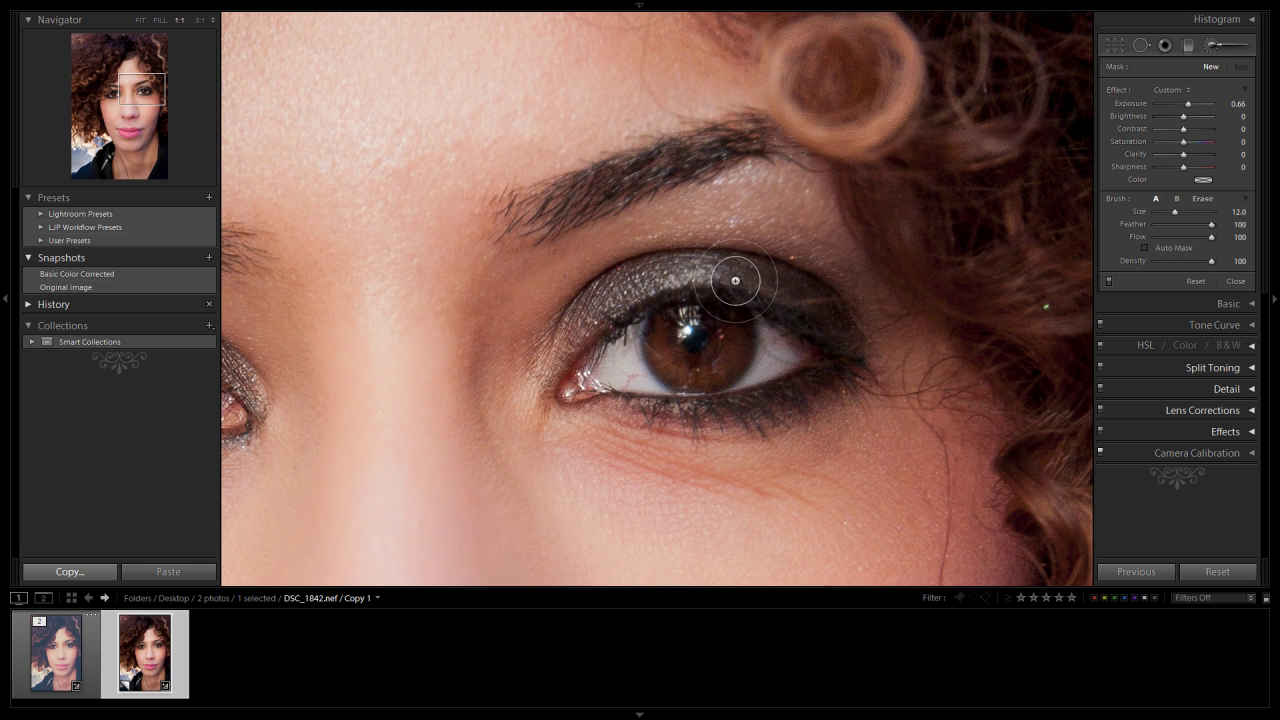
pyautogui.press('[')
pyautogui.press('[')
pyautogui.press('[')
pyautogui.moveTo(517, 340); pyautogui.dragTo(589, 299)
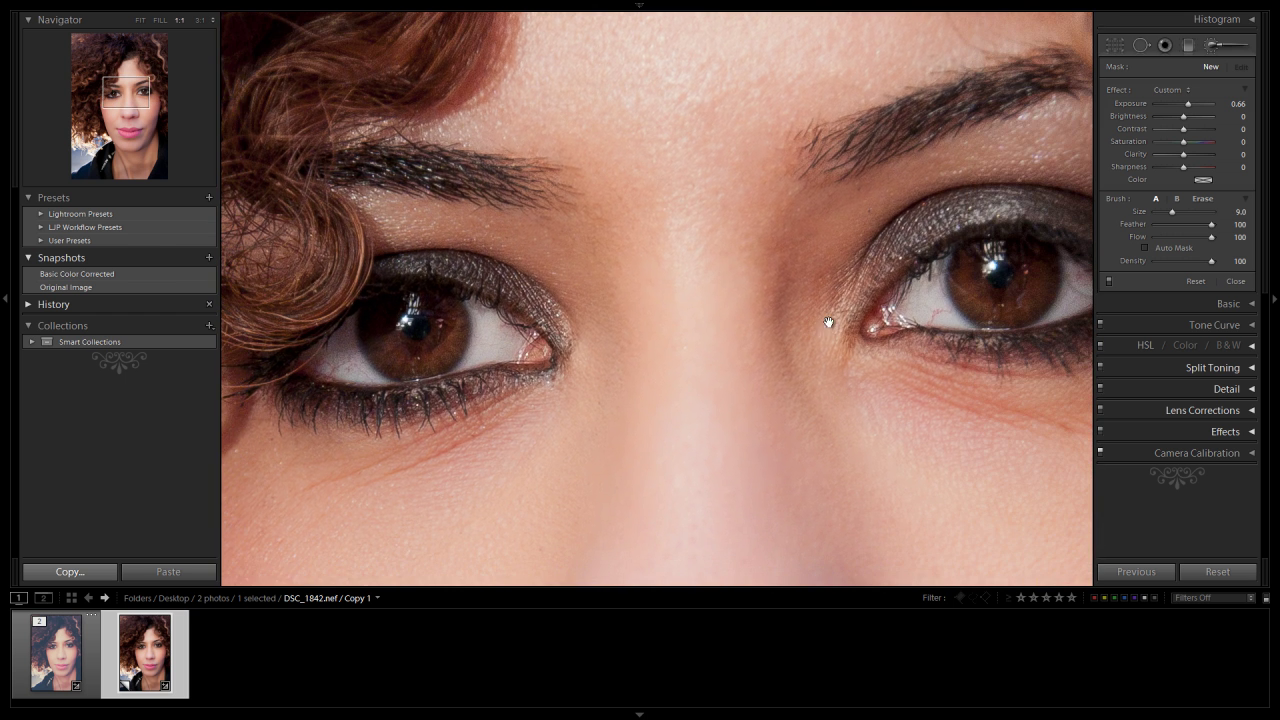
pyautogui.moveTo(828, 322); pyautogui.dragTo(805, 333)
pyautogui.moveTo(574, 349); pyautogui.dragTo(604, 337)
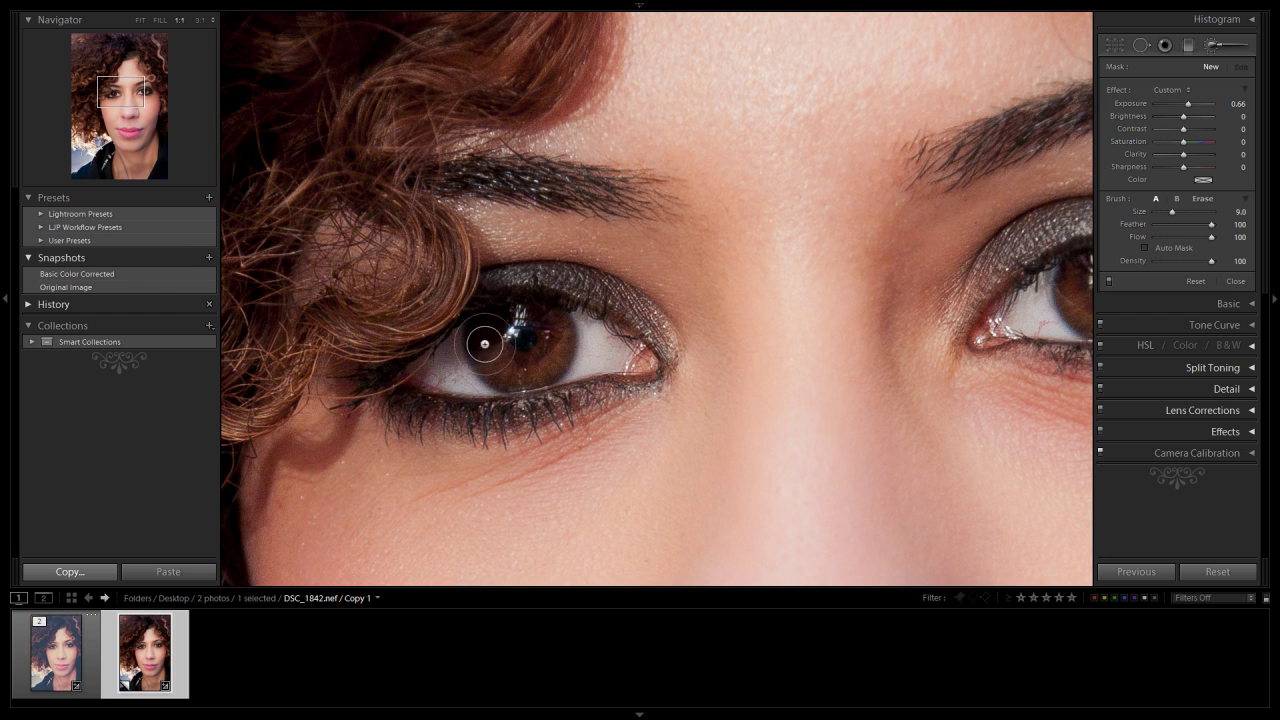
pyautogui.press('[')
pyautogui.press('[')
pyautogui.moveTo(439, 377)
pyautogui.mouseDown()
pyautogui.moveTo(526, 384)
pyautogui.moveTo(562, 369)
pyautogui.mouseUp()
pyautogui.click(200, 20)
pyautogui.moveTo(596, 522); pyautogui.dragTo(547, 381)
pyautogui.scroll(6, 685, 227)
pyautogui.moveTo(685, 227)
pyautogui.mouseDown()
pyautogui.moveTo(766, 191)
pyautogui.moveTo(641, 254)
pyautogui.moveTo(731, 189)
pyautogui.moveTo(935, 260)
pyautogui.mouseUp()
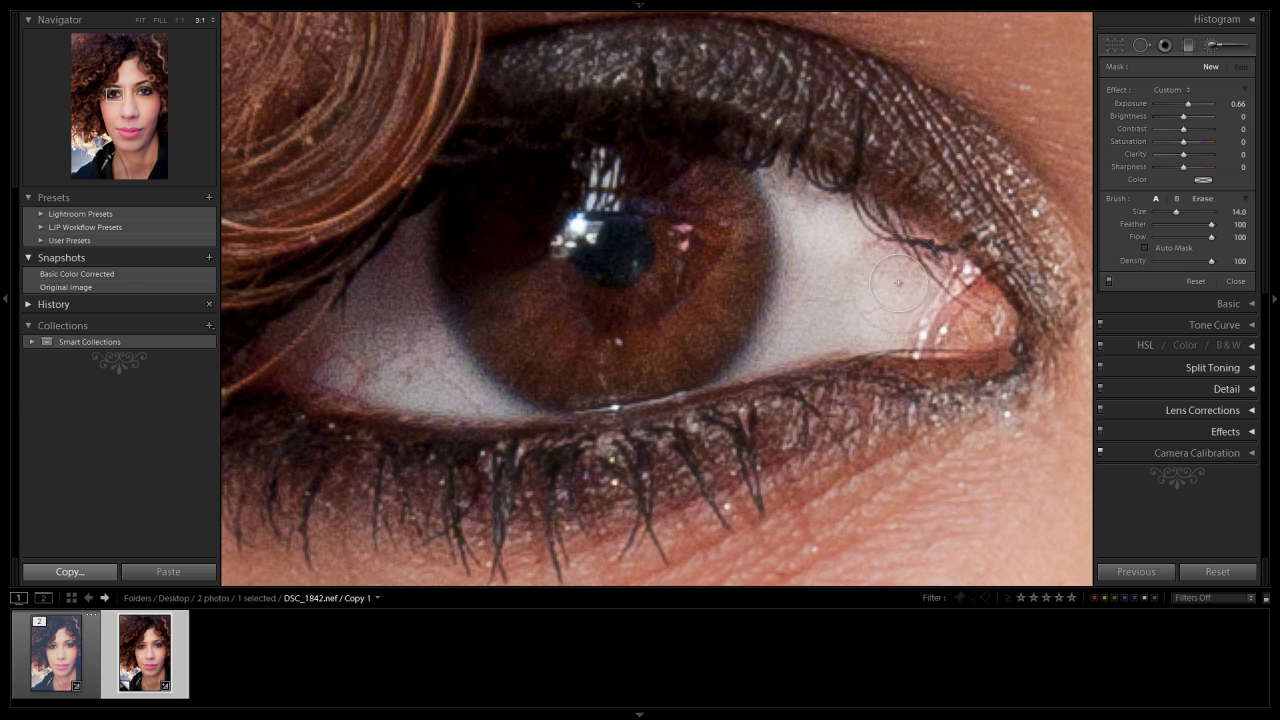
pyautogui.moveTo(722, 328)
pyautogui.mouseDown()
pyautogui.moveTo(737, 206)
pyautogui.moveTo(508, 309)
pyautogui.moveTo(594, 329)
pyautogui.moveTo(523, 352)
pyautogui.mouseUp()
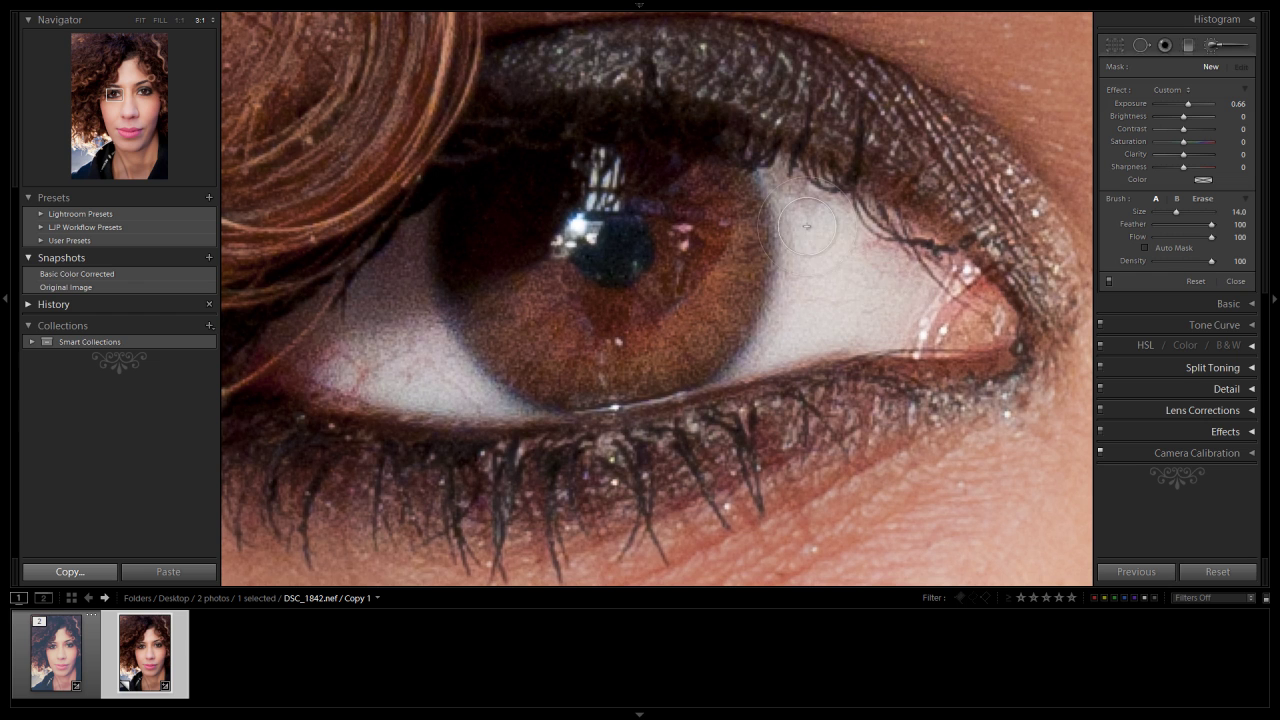
# Erase mask spill from the lower lid and inner corner of this eye with a size 13 eraser, and show the mask overlay
pyautogui.press('alt')
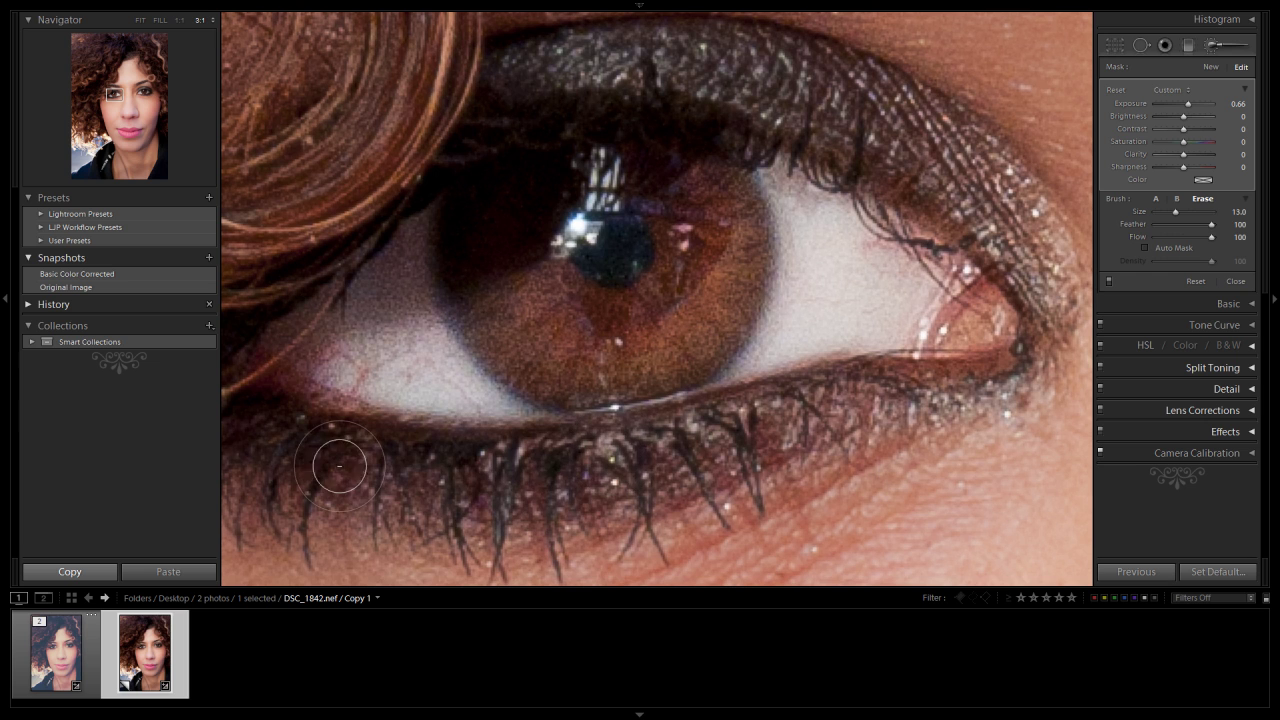
pyautogui.moveTo(967, 417)
pyautogui.mouseDown()
pyautogui.moveTo(1005, 318)
pyautogui.moveTo(998, 344)
pyautogui.mouseUp()
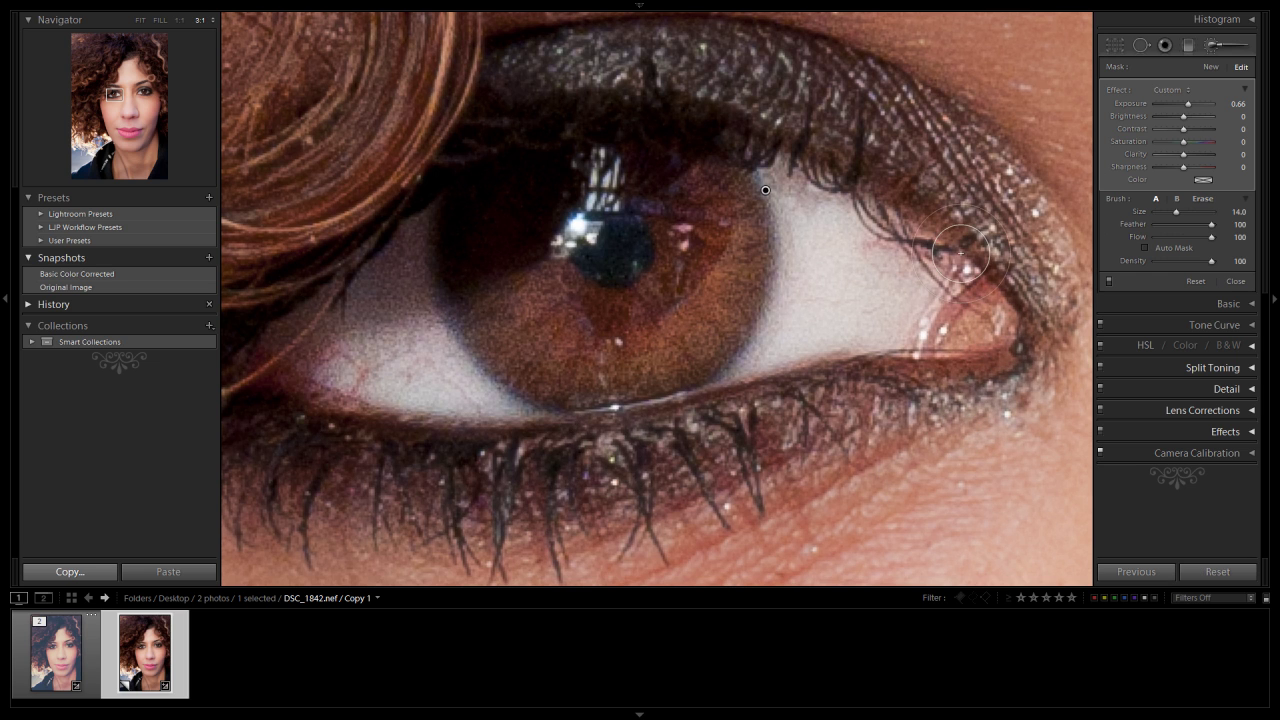
pyautogui.press('o')
pyautogui.press('[')
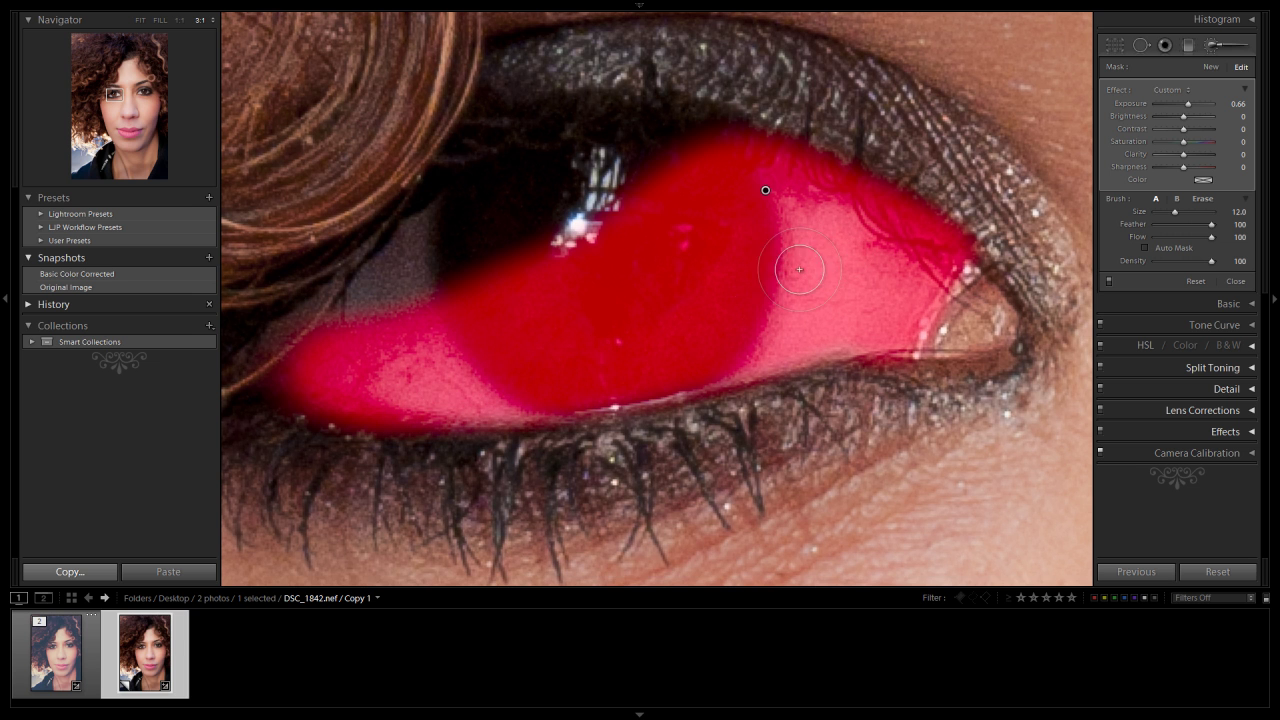
# Paint the same exposure mask at size 14 over the white and iris of the eye on the photo's right side
pyautogui.press('z')
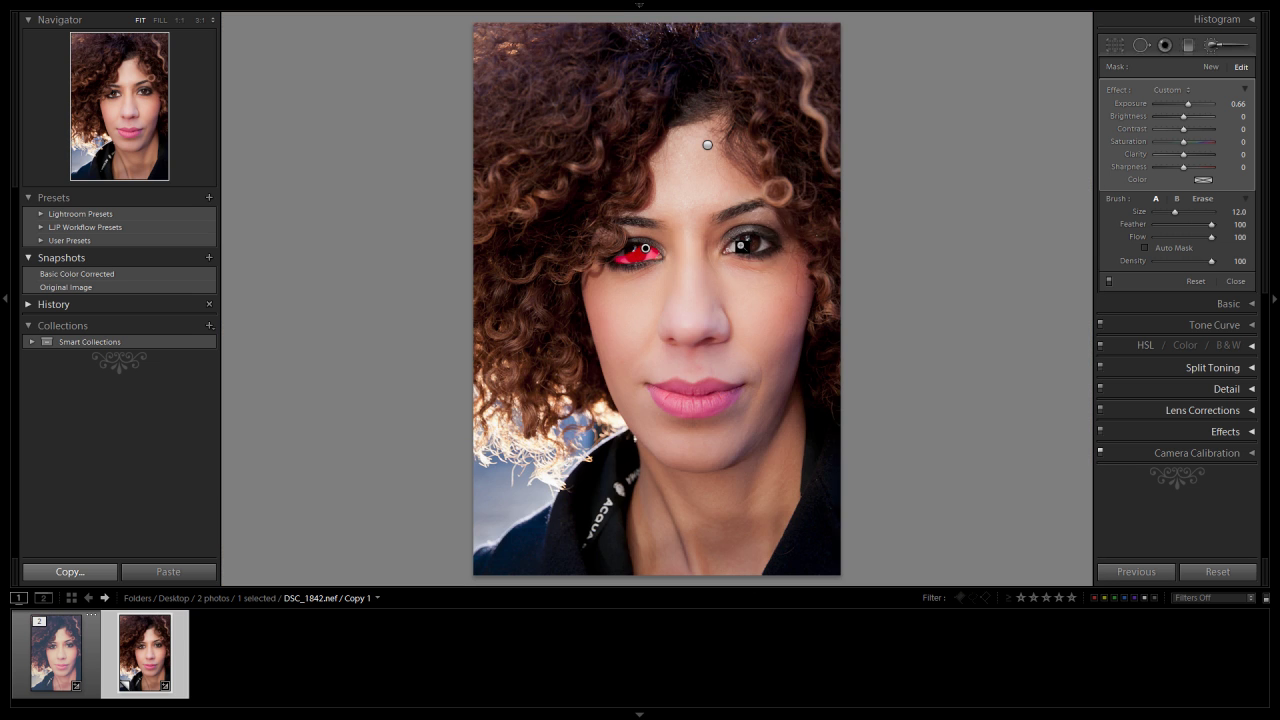
pyautogui.press('z')
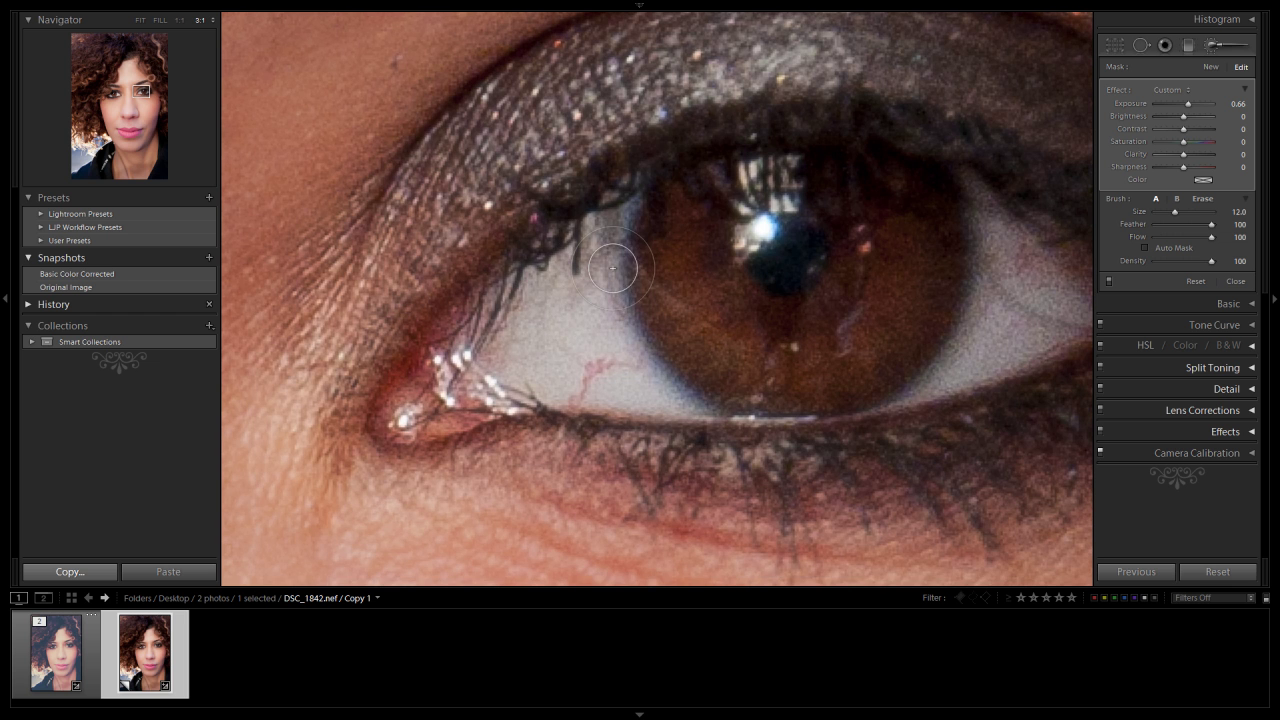
pyautogui.press(']')
pyautogui.moveTo(702, 246); pyautogui.dragTo(581, 254)
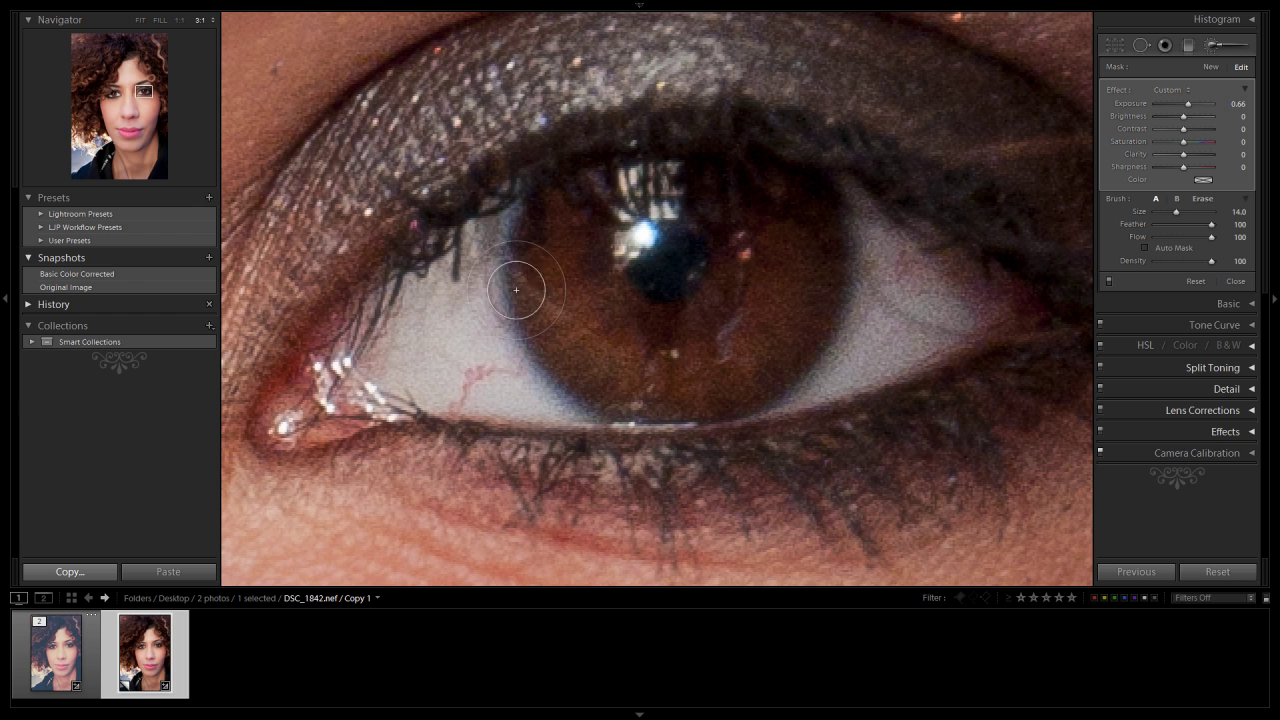
pyautogui.moveTo(455, 289)
pyautogui.mouseDown()
pyautogui.moveTo(382, 345)
pyautogui.moveTo(497, 253)
pyautogui.moveTo(710, 302)
pyautogui.moveTo(858, 312)
pyautogui.moveTo(970, 290)
pyautogui.moveTo(970, 302)
pyautogui.moveTo(807, 359)
pyautogui.moveTo(674, 373)
pyautogui.moveTo(532, 376)
pyautogui.moveTo(755, 360)
pyautogui.moveTo(859, 334)
pyautogui.moveTo(584, 316)
pyautogui.moveTo(654, 332)
pyautogui.moveTo(529, 290)
pyautogui.moveTo(408, 340)
pyautogui.moveTo(445, 374)
pyautogui.moveTo(564, 387)
pyautogui.moveTo(643, 367)
pyautogui.moveTo(475, 369)
pyautogui.moveTo(371, 343)
pyautogui.moveTo(587, 387)
pyautogui.moveTo(761, 377)
pyautogui.moveTo(977, 301)
pyautogui.mouseUp()
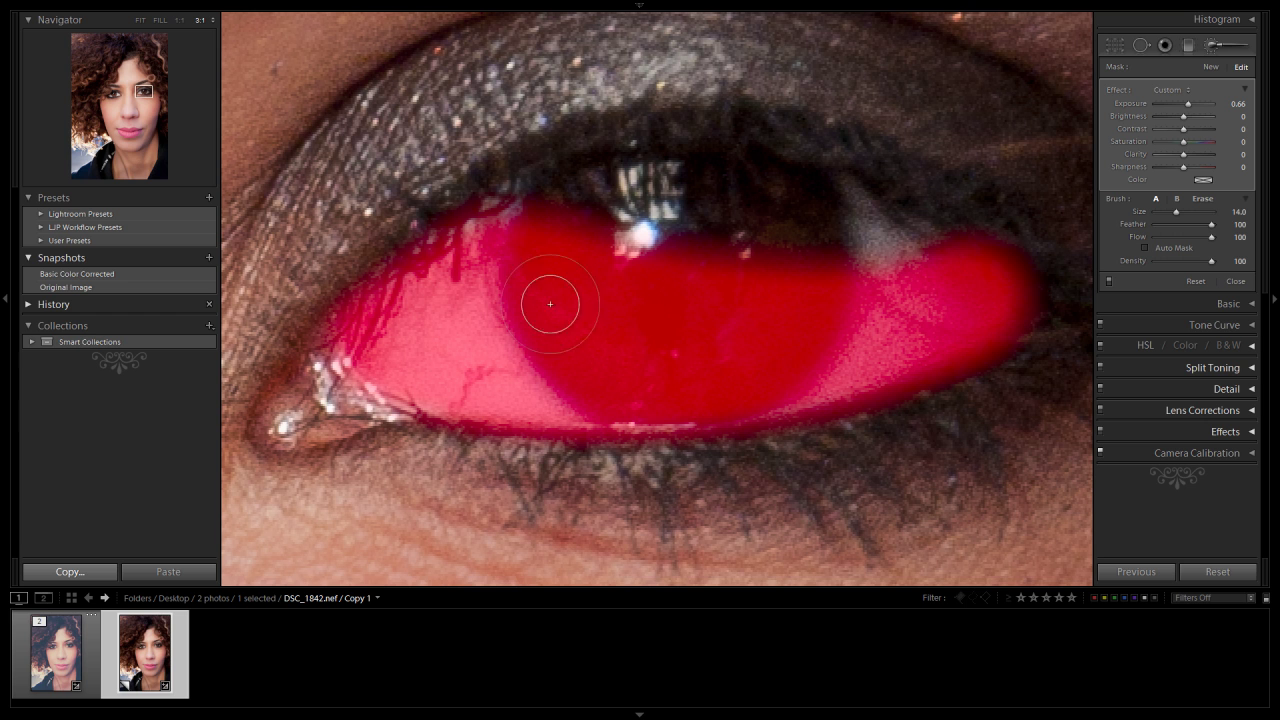
# Erase mask spill around the second eye's lids with a size 12 eraser and hide the mask overlay to check the brightened eyes
pyautogui.press('alt')
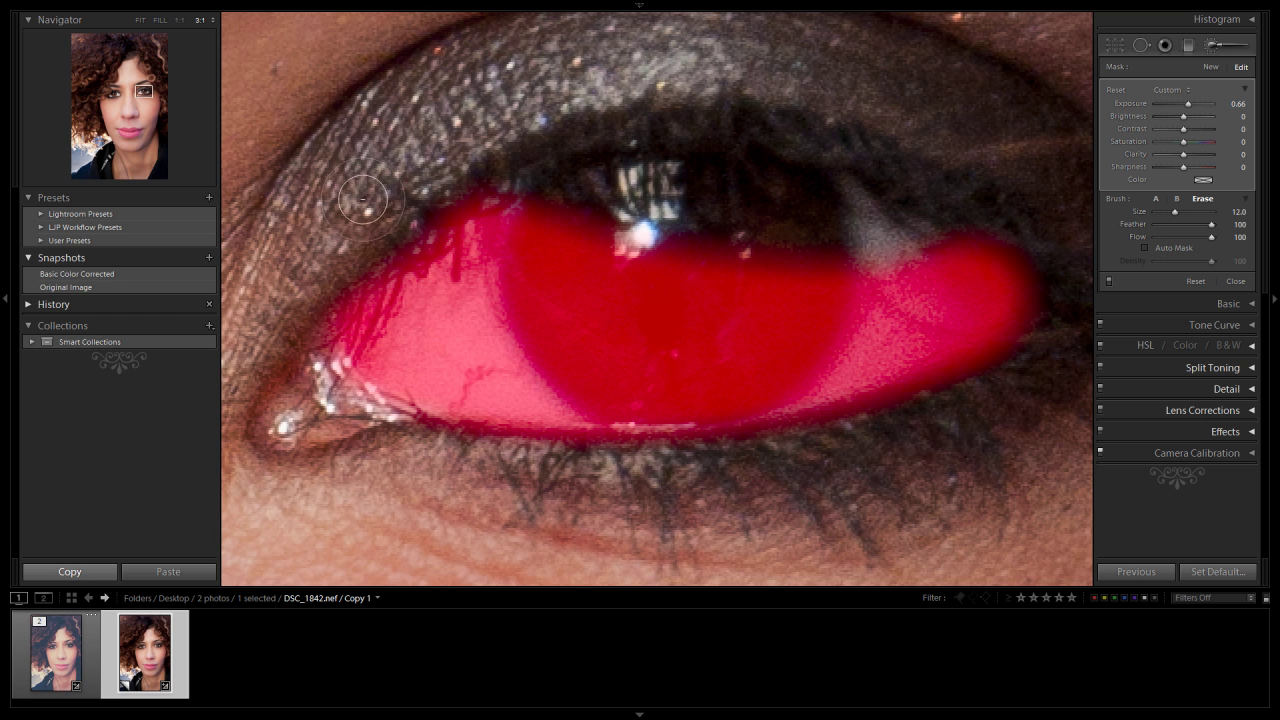
pyautogui.moveTo(344, 434)
pyautogui.mouseDown()
pyautogui.moveTo(611, 449)
pyautogui.moveTo(855, 438)
pyautogui.moveTo(1047, 369)
pyautogui.moveTo(999, 389)
pyautogui.moveTo(1060, 263)
pyautogui.moveTo(966, 189)
pyautogui.moveTo(977, 217)
pyautogui.moveTo(1047, 270)
pyautogui.mouseUp()
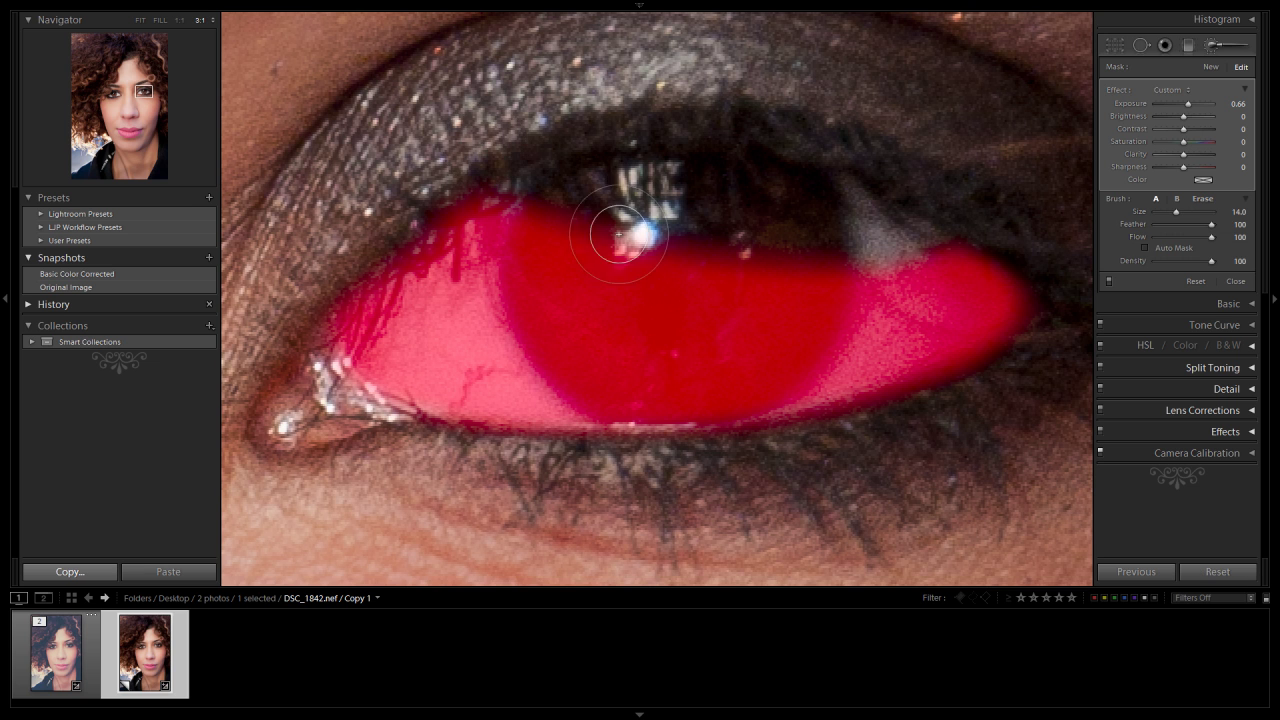
pyautogui.press('z')
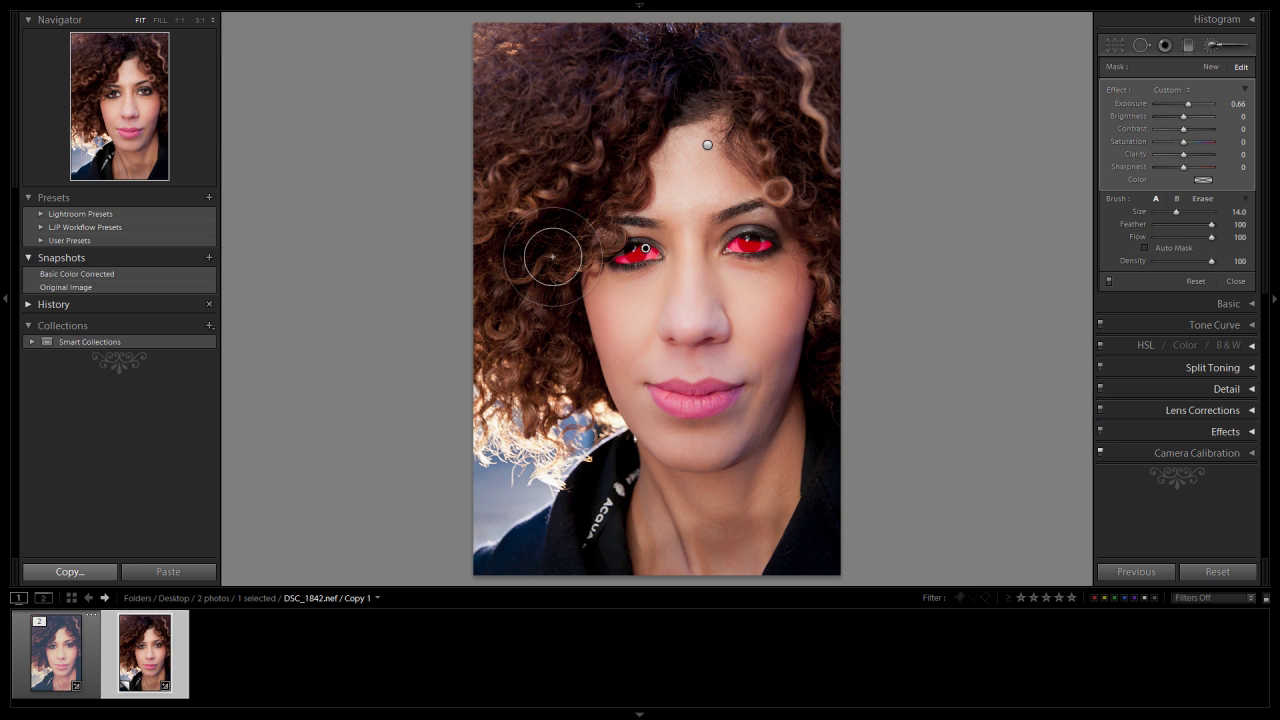
pyautogui.press('o')
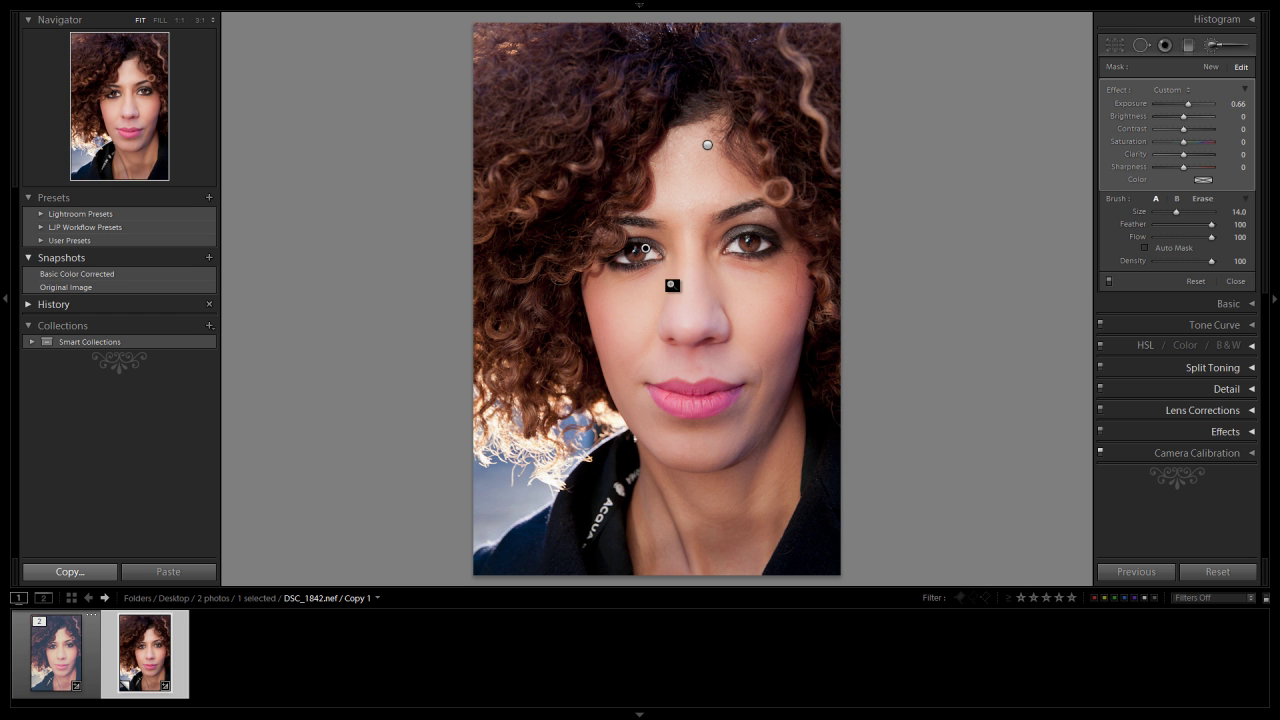
pyautogui.click(177, 20)
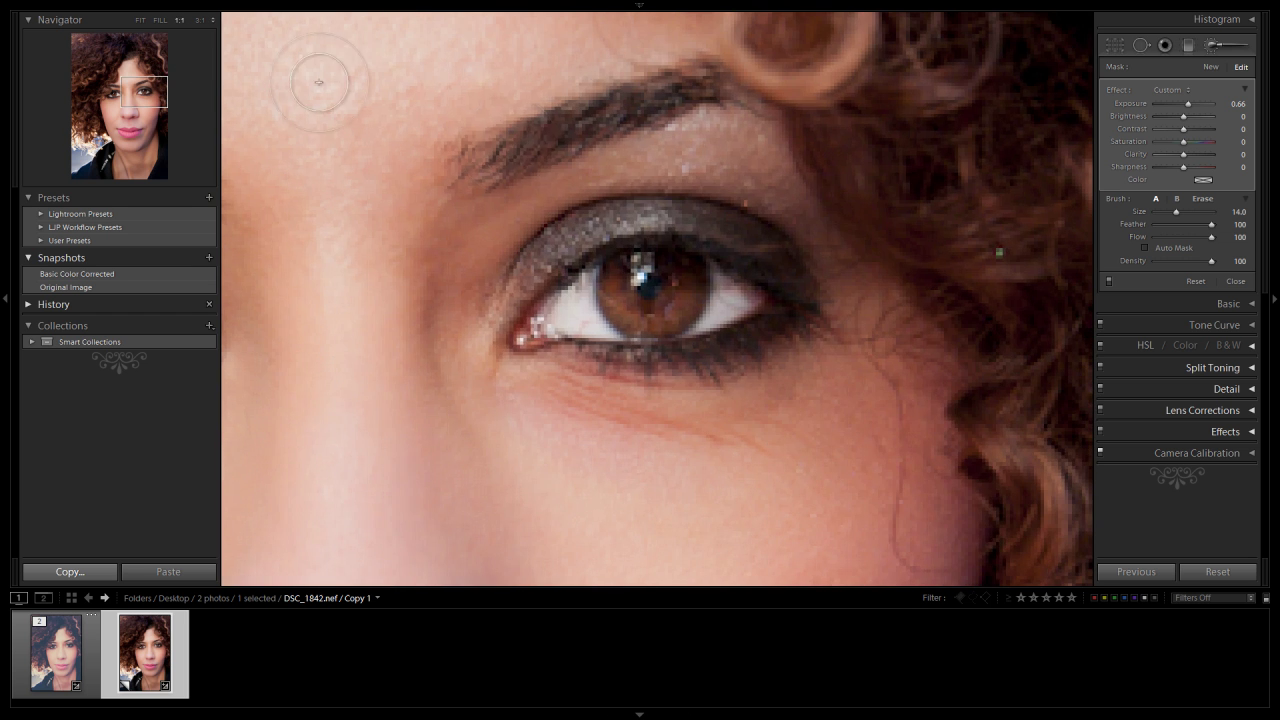
# Set the eye brush's exposure to 0.26, contrast to 23 and clarity to 30, checking both eyes up close and the whole portrait
pyautogui.click(460, 306)
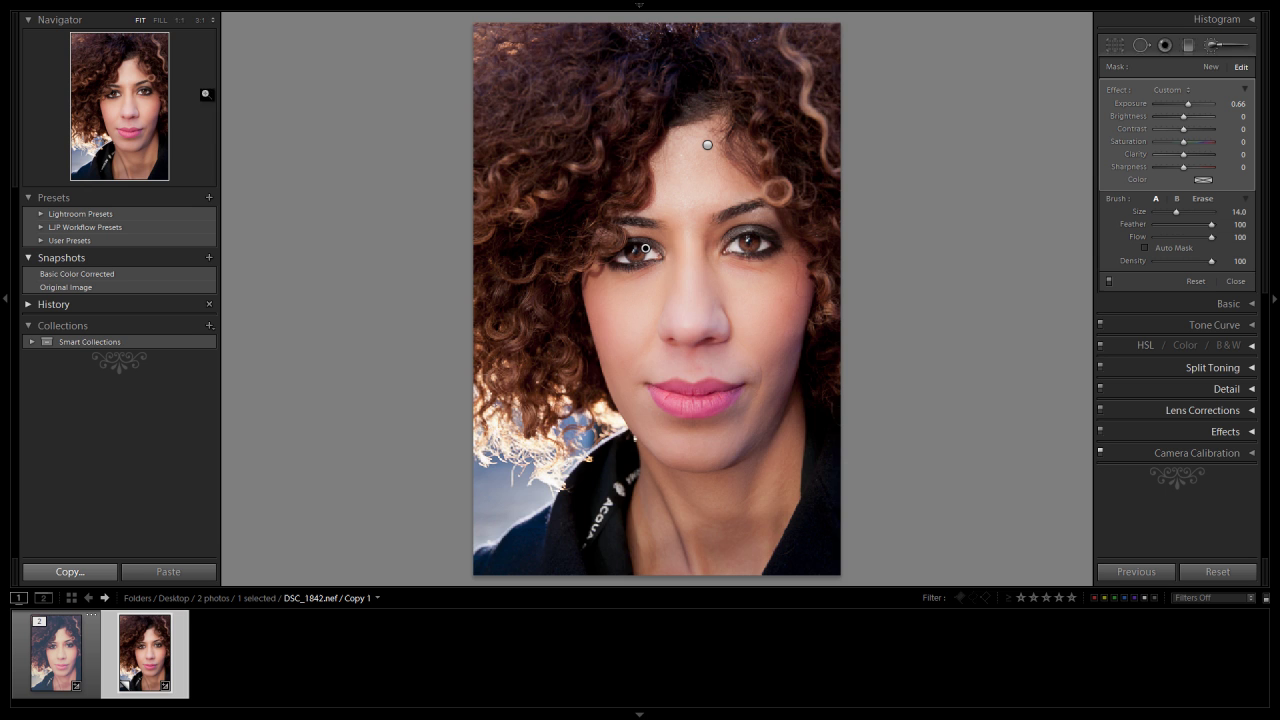
pyautogui.click(179, 20)
pyautogui.moveTo(430, 228); pyautogui.dragTo(739, 195)
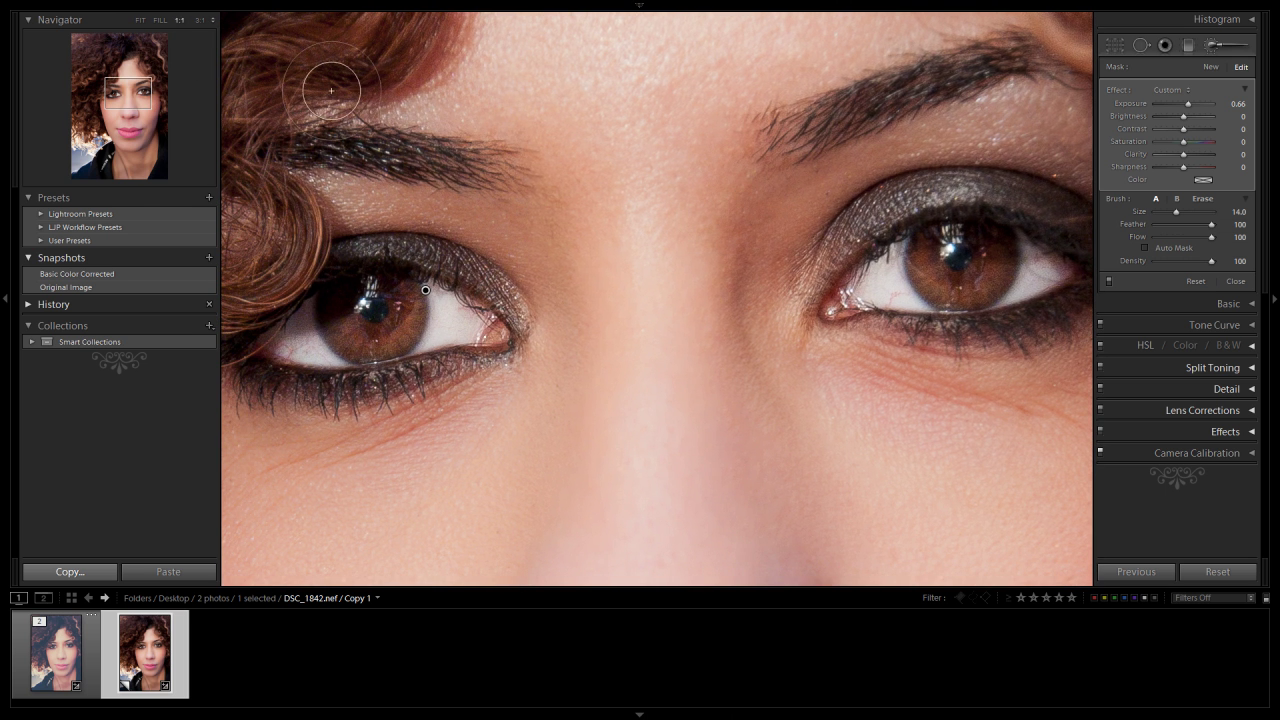
pyautogui.click(141, 20)
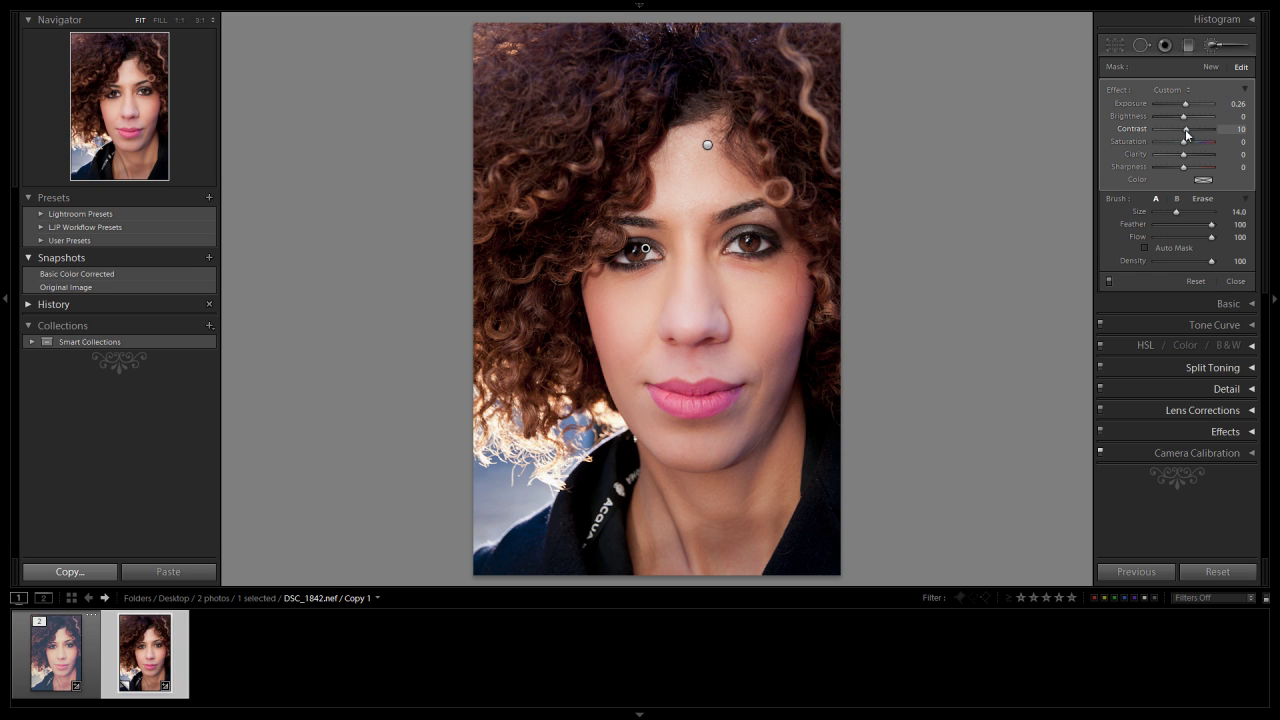
pyautogui.hotkey('shift', 'Up')
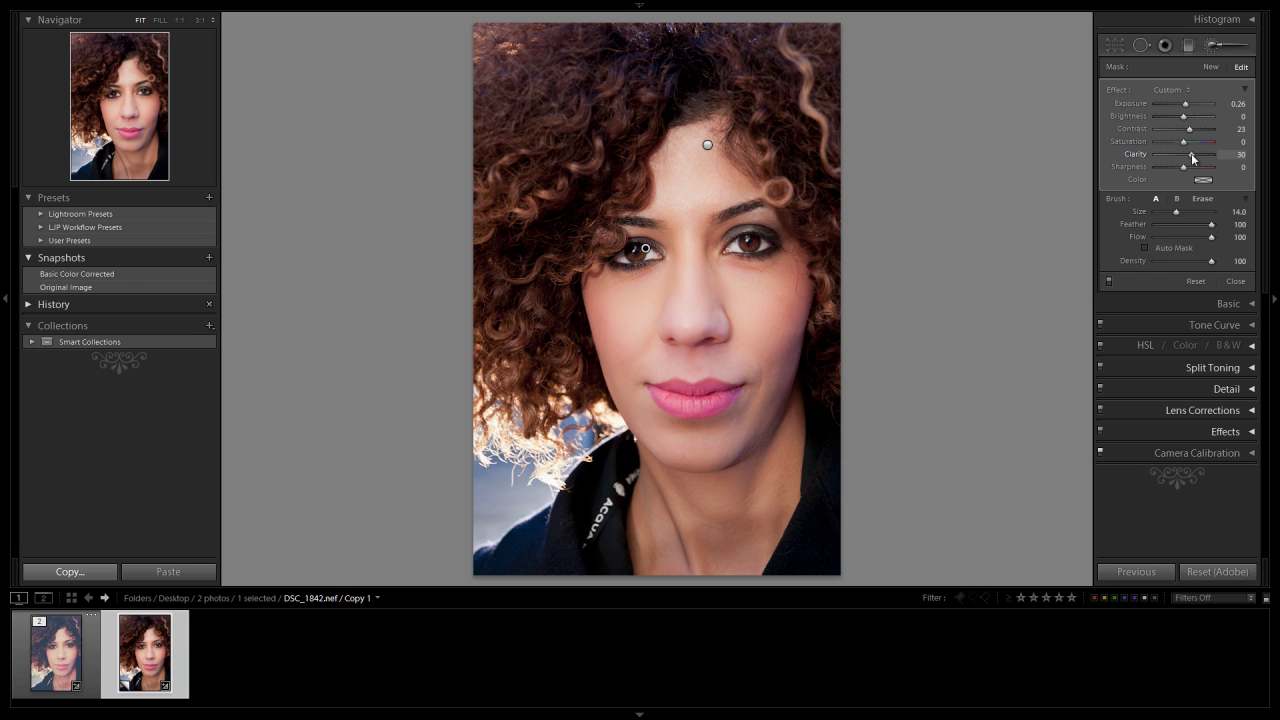
pyautogui.hotkey('shift', 'Up')
# Start a new Adjustment Brush mask with its effects reset, and set clarity to 100 and sharpness to 37
pyautogui.click(1211, 68)
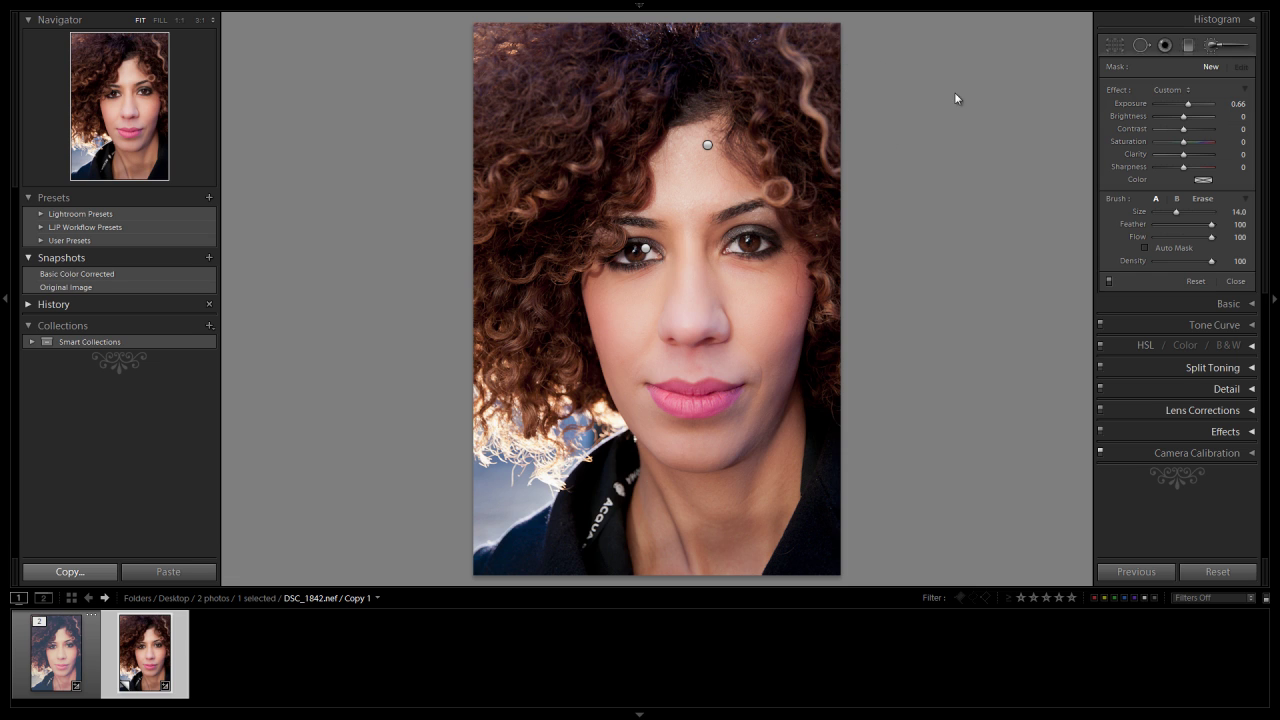
pyautogui.press('alt')
pyautogui.click(1172, 90)
pyautogui.click(1176, 91)
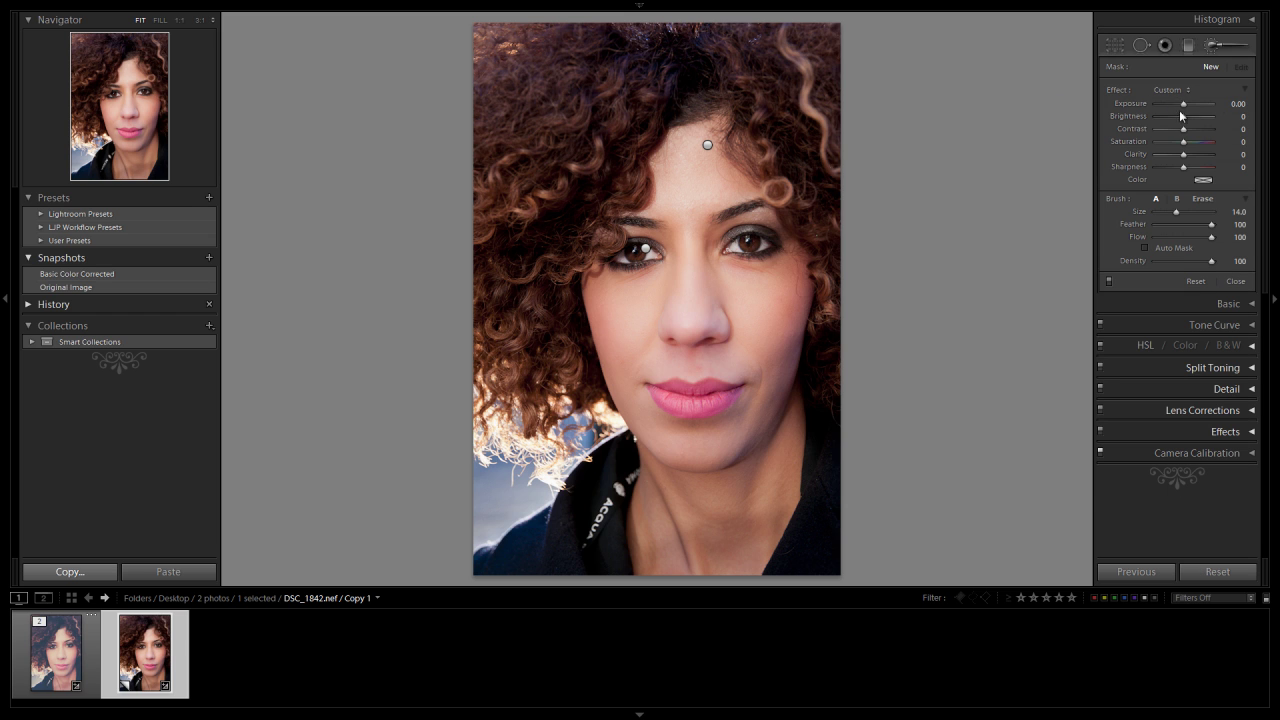
pyautogui.click(1200, 167)
pyautogui.moveTo(1206, 159); pyautogui.dragTo(1212, 160)
# Paint the new mask over all of the curly hair around the face with a size 12 brush
pyautogui.press('[')
pyautogui.press('[')
pyautogui.moveTo(791, 45)
pyautogui.mouseDown()
pyautogui.moveTo(823, 120)
pyautogui.moveTo(789, 100)
pyautogui.moveTo(829, 189)
pyautogui.moveTo(798, 159)
pyautogui.moveTo(834, 263)
pyautogui.moveTo(834, 337)
pyautogui.moveTo(874, 320)
pyautogui.mouseUp()
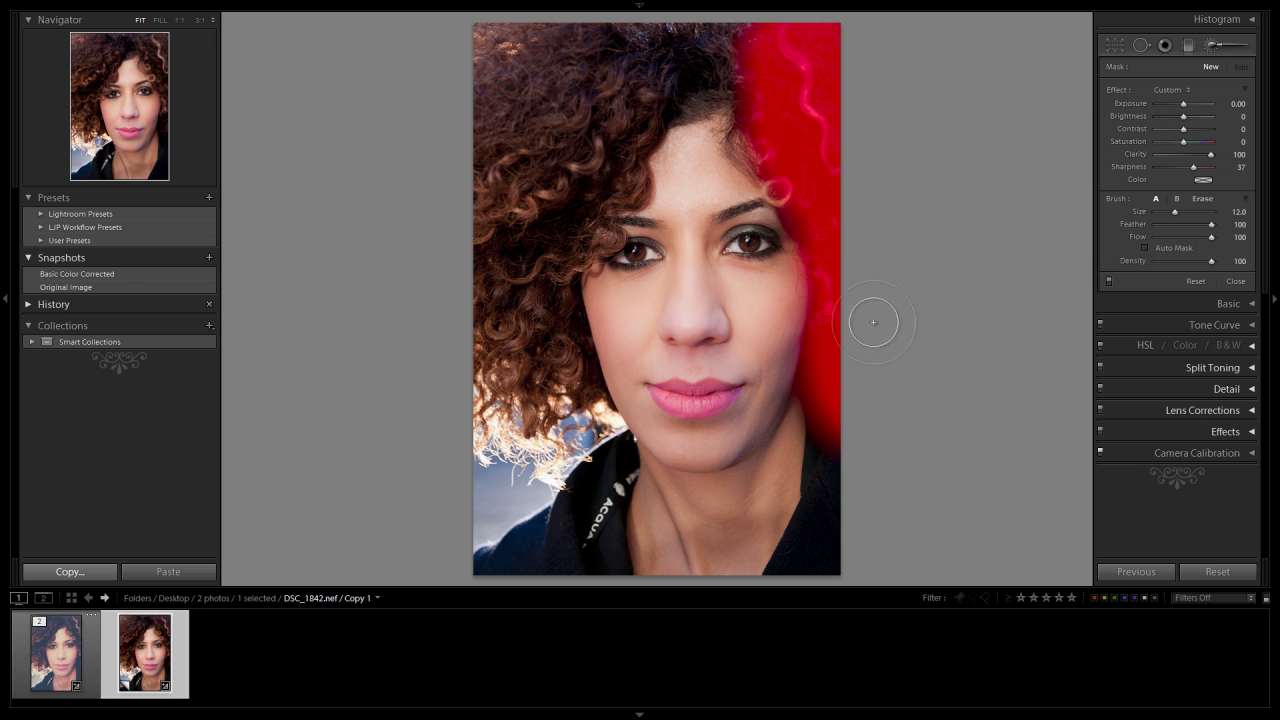
pyautogui.moveTo(792, 116)
pyautogui.mouseDown()
pyautogui.moveTo(770, 155)
pyautogui.moveTo(800, 186)
pyautogui.moveTo(820, 158)
pyautogui.moveTo(773, 117)
pyautogui.moveTo(756, 49)
pyautogui.moveTo(624, 55)
pyautogui.moveTo(708, 40)
pyautogui.moveTo(674, 23)
pyautogui.moveTo(481, 45)
pyautogui.moveTo(446, 116)
pyautogui.moveTo(515, 109)
pyautogui.moveTo(590, 57)
pyautogui.moveTo(611, 61)
pyautogui.moveTo(593, 117)
pyautogui.moveTo(740, 62)
pyautogui.moveTo(652, 87)
pyautogui.moveTo(736, 76)
pyautogui.moveTo(685, 61)
pyautogui.moveTo(611, 104)
pyautogui.moveTo(681, 80)
pyautogui.moveTo(617, 116)
pyautogui.moveTo(619, 143)
pyautogui.moveTo(633, 117)
pyautogui.moveTo(765, 83)
pyautogui.moveTo(673, 100)
pyautogui.moveTo(613, 144)
pyautogui.moveTo(609, 185)
pyautogui.moveTo(627, 179)
pyautogui.moveTo(604, 190)
pyautogui.moveTo(554, 152)
pyautogui.moveTo(469, 192)
pyautogui.moveTo(490, 225)
pyautogui.moveTo(557, 228)
pyautogui.moveTo(593, 211)
pyautogui.moveTo(602, 225)
pyautogui.moveTo(513, 246)
pyautogui.moveTo(502, 299)
pyautogui.moveTo(536, 267)
pyautogui.moveTo(556, 276)
pyautogui.moveTo(543, 305)
pyautogui.moveTo(563, 204)
pyautogui.moveTo(565, 349)
pyautogui.moveTo(579, 391)
pyautogui.moveTo(514, 375)
pyautogui.moveTo(452, 397)
pyautogui.moveTo(540, 416)
pyautogui.moveTo(547, 474)
pyautogui.moveTo(505, 412)
pyautogui.moveTo(463, 419)
pyautogui.moveTo(596, 423)
pyautogui.moveTo(558, 383)
pyautogui.moveTo(467, 401)
pyautogui.moveTo(457, 429)
pyautogui.moveTo(519, 446)
pyautogui.moveTo(498, 451)
pyautogui.moveTo(503, 481)
pyautogui.mouseUp()
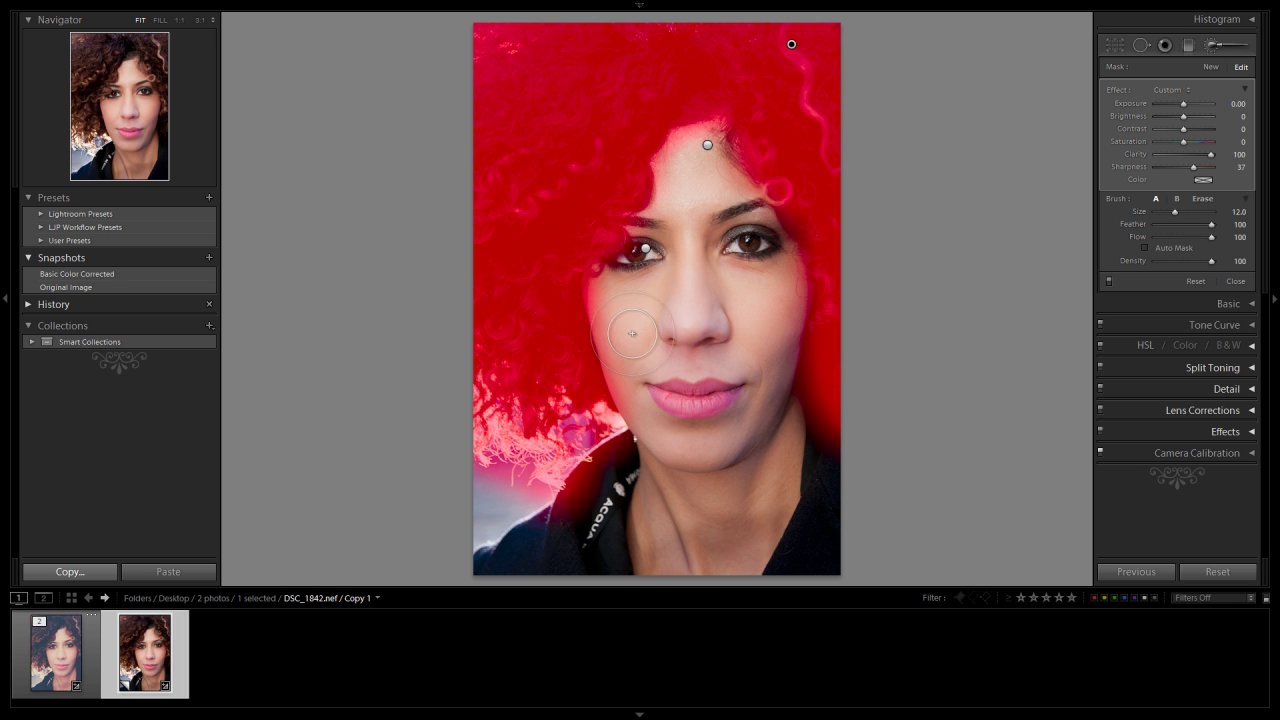
# Erase hair mask spill from the background and collar below the curls and from the cheek edge with a size 7 eraser
pyautogui.press('alt')
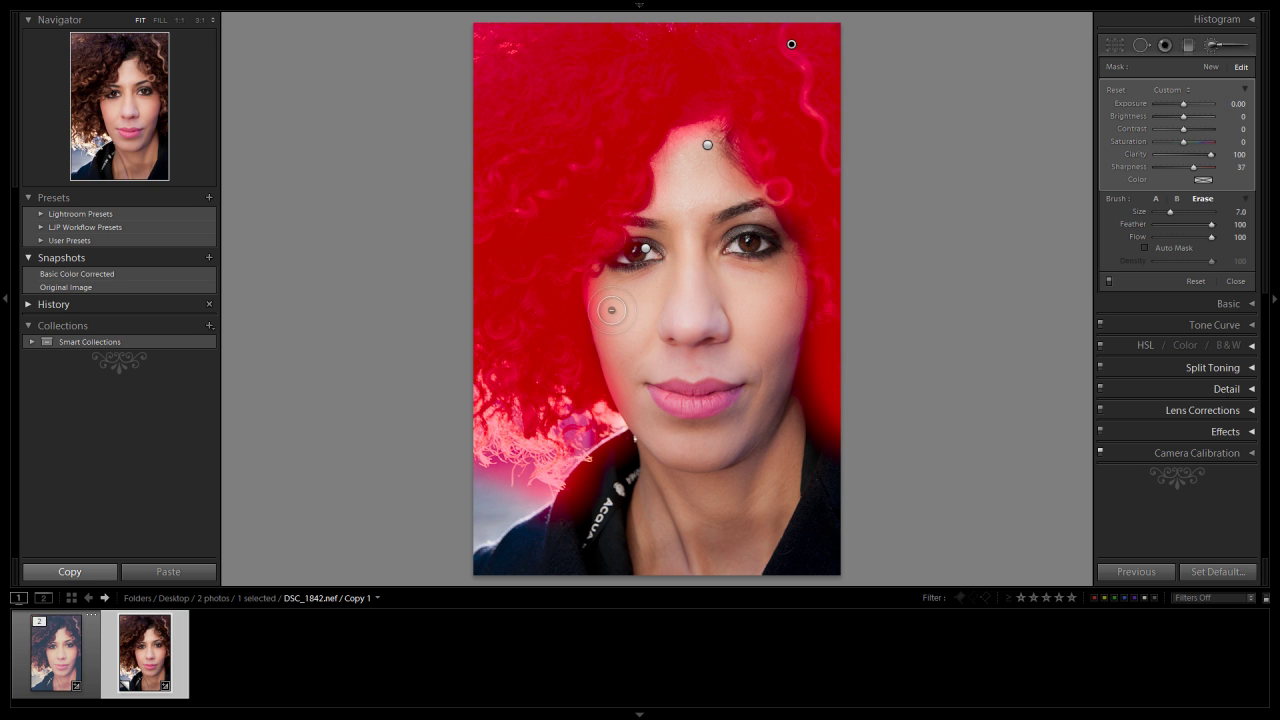
pyautogui.scroll(5, 612, 434)
pyautogui.moveTo(582, 470)
pyautogui.mouseDown()
pyautogui.moveTo(512, 528)
pyautogui.moveTo(536, 499)
pyautogui.moveTo(497, 493)
pyautogui.moveTo(465, 428)
pyautogui.moveTo(536, 483)
pyautogui.moveTo(576, 475)
pyautogui.moveTo(592, 434)
pyautogui.moveTo(599, 454)
pyautogui.moveTo(492, 452)
pyautogui.moveTo(477, 427)
pyautogui.moveTo(474, 480)
pyautogui.mouseUp()
pyautogui.press('[')
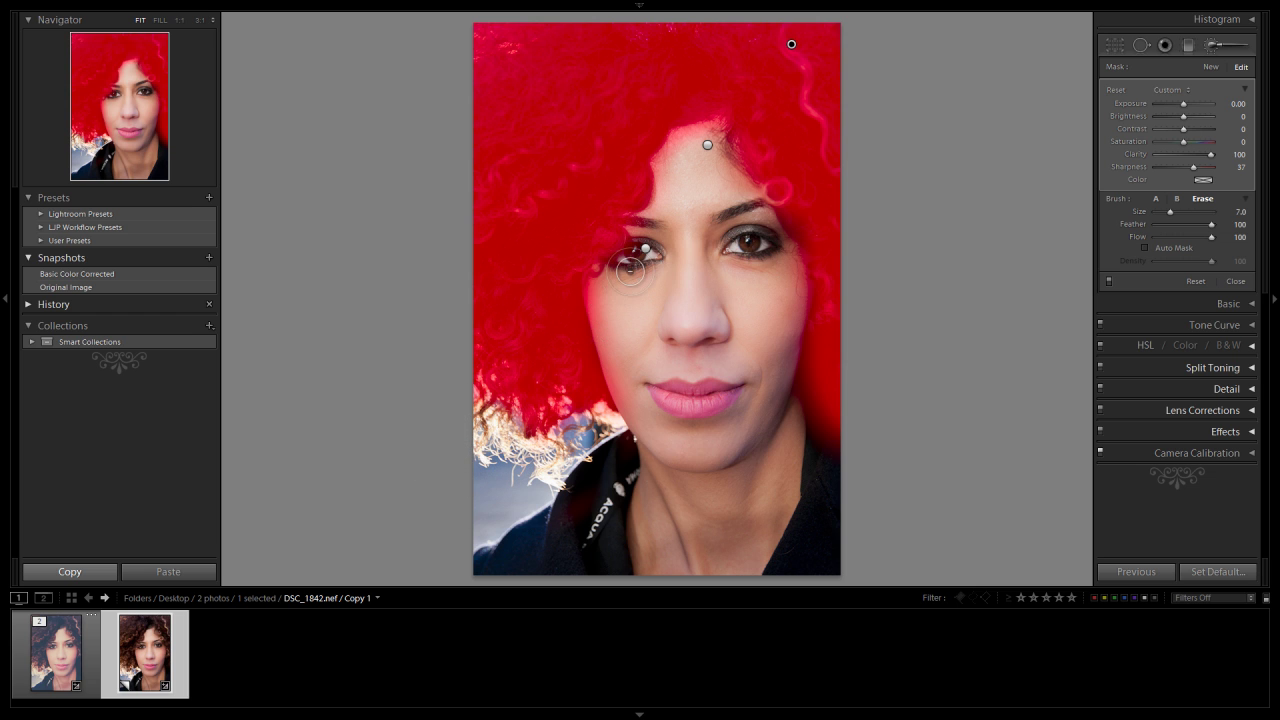
pyautogui.moveTo(609, 287)
pyautogui.mouseDown()
pyautogui.moveTo(637, 410)
pyautogui.moveTo(612, 297)
pyautogui.moveTo(647, 255)
pyautogui.moveTo(636, 226)
pyautogui.moveTo(669, 208)
pyautogui.moveTo(686, 139)
pyautogui.moveTo(722, 122)
pyautogui.moveTo(680, 146)
pyautogui.moveTo(738, 194)
pyautogui.moveTo(790, 288)
pyautogui.moveTo(756, 396)
pyautogui.moveTo(782, 280)
pyautogui.moveTo(689, 148)
pyautogui.moveTo(677, 145)
pyautogui.moveTo(670, 219)
pyautogui.moveTo(645, 242)
pyautogui.moveTo(642, 281)
pyautogui.moveTo(608, 298)
pyautogui.moveTo(625, 375)
pyautogui.moveTo(594, 288)
pyautogui.moveTo(610, 320)
pyautogui.mouseUp()
pyautogui.press('[')
pyautogui.press(']')
pyautogui.press(']')
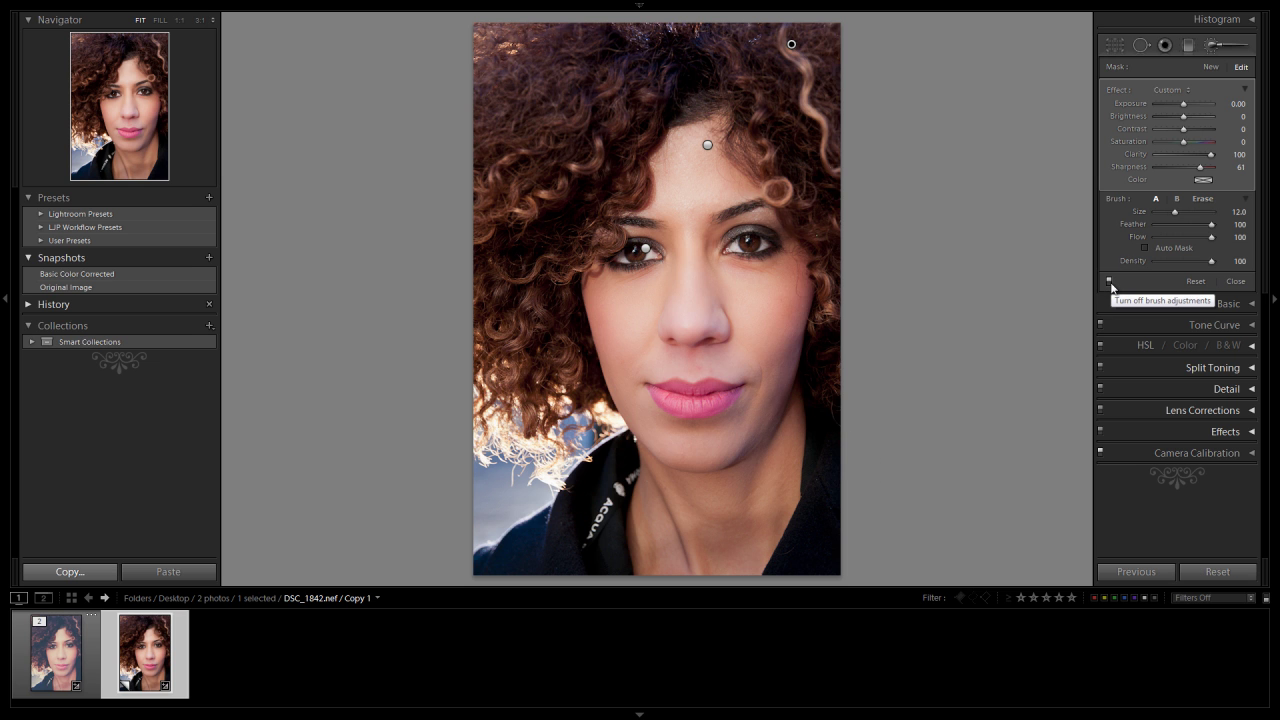
# Set the hair mask's sharpness to 61 and compare the photo with the brush adjustments off and on
pyautogui.click(1108, 281)
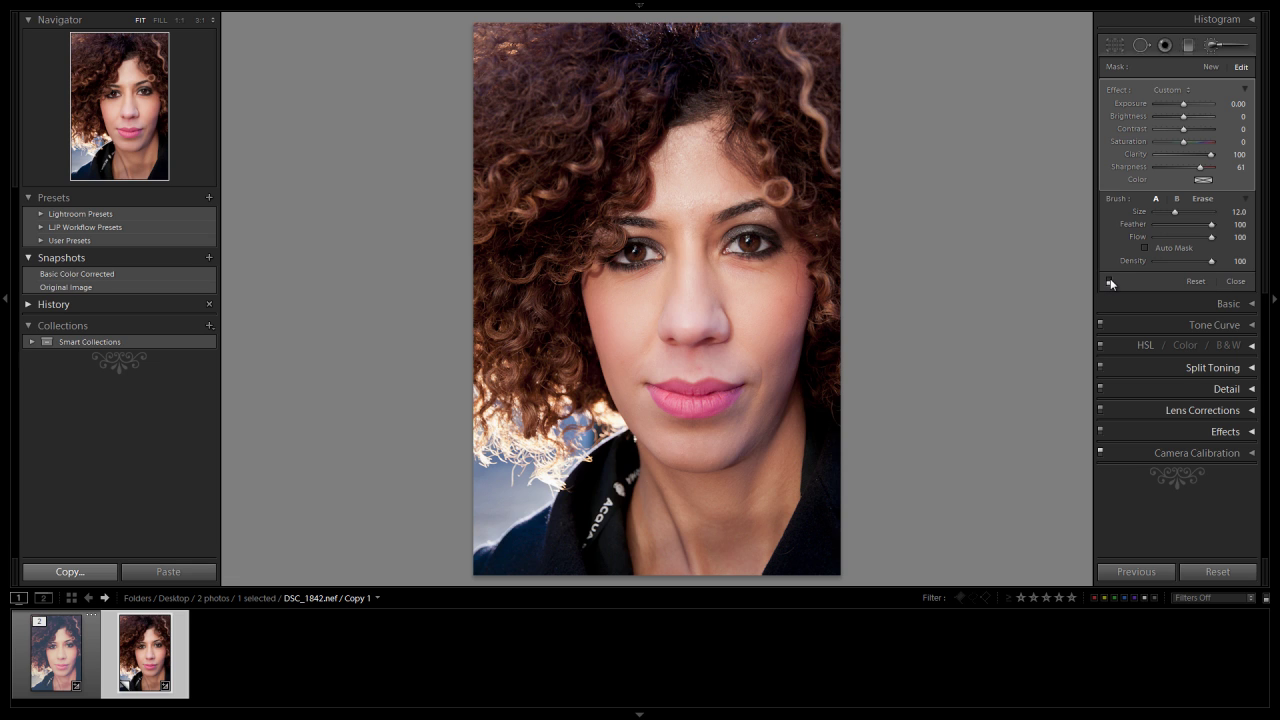
pyautogui.click(1109, 281)
pyautogui.click(1209, 67)
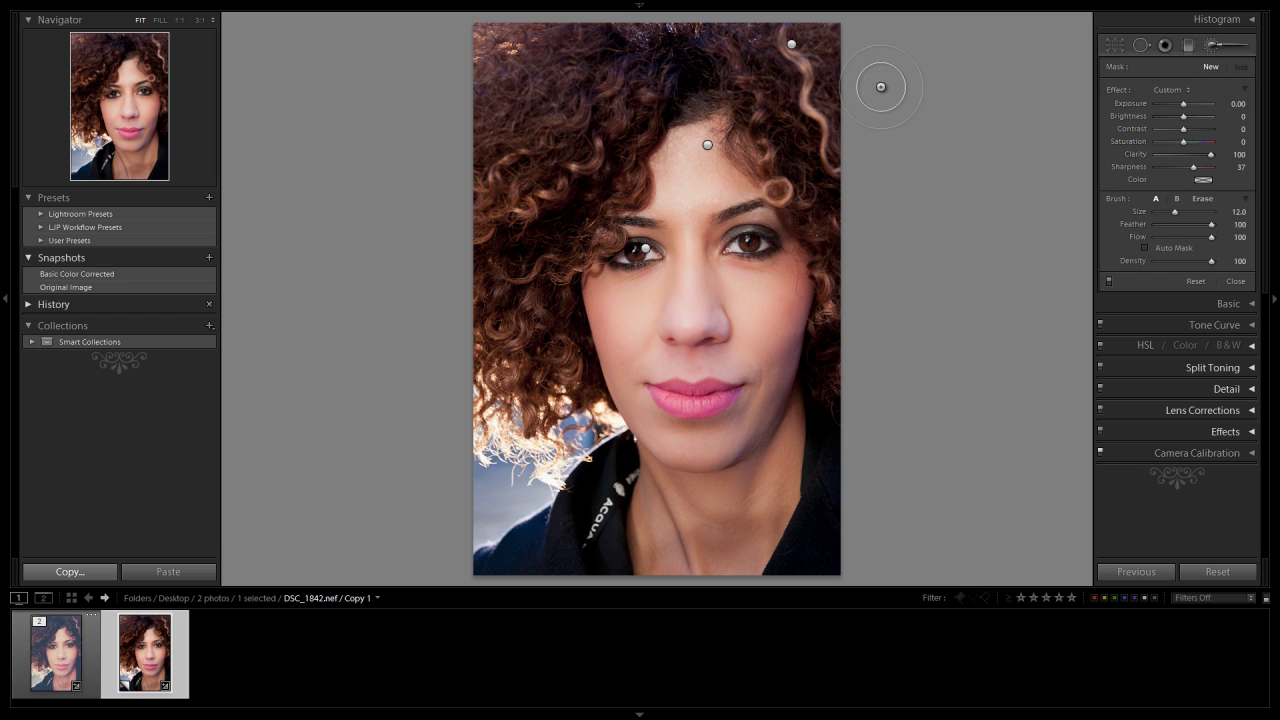
pyautogui.press('[')
pyautogui.press('[')
pyautogui.moveTo(784, 88)
pyautogui.mouseDown()
pyautogui.moveTo(768, 116)
pyautogui.moveTo(798, 160)
pyautogui.mouseUp()
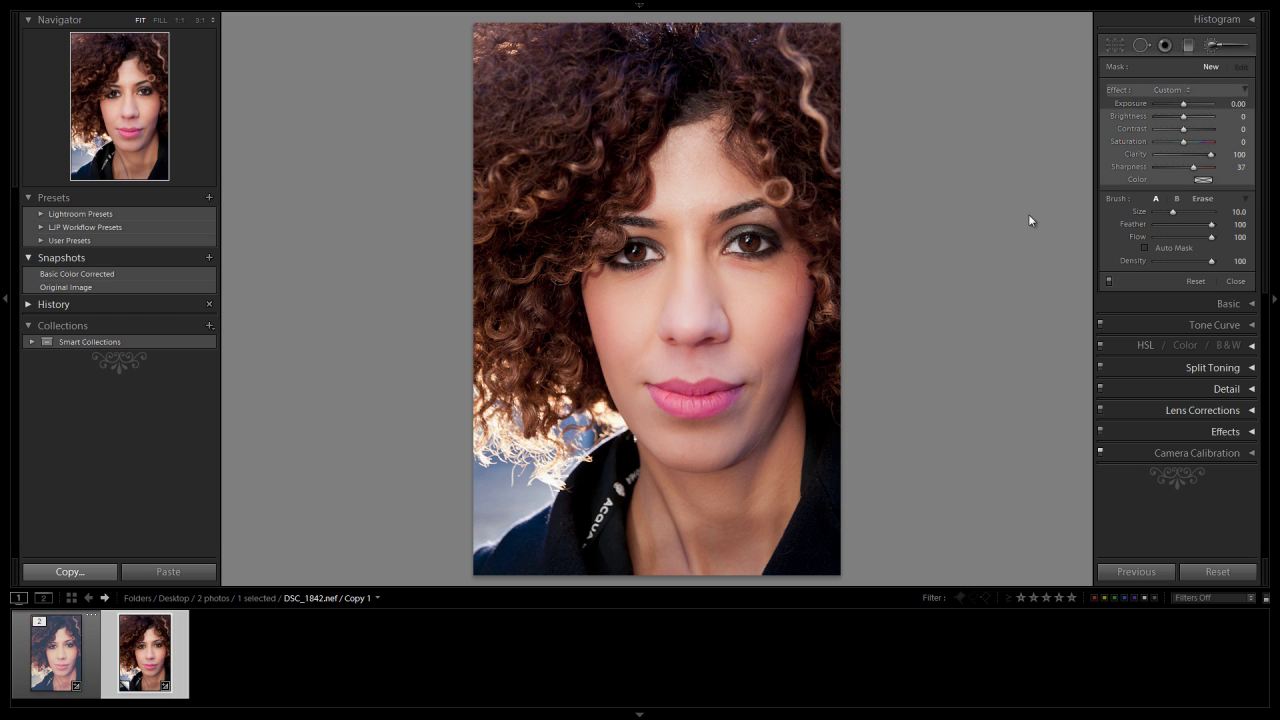
pyautogui.hotkey('ctrl', 'z')
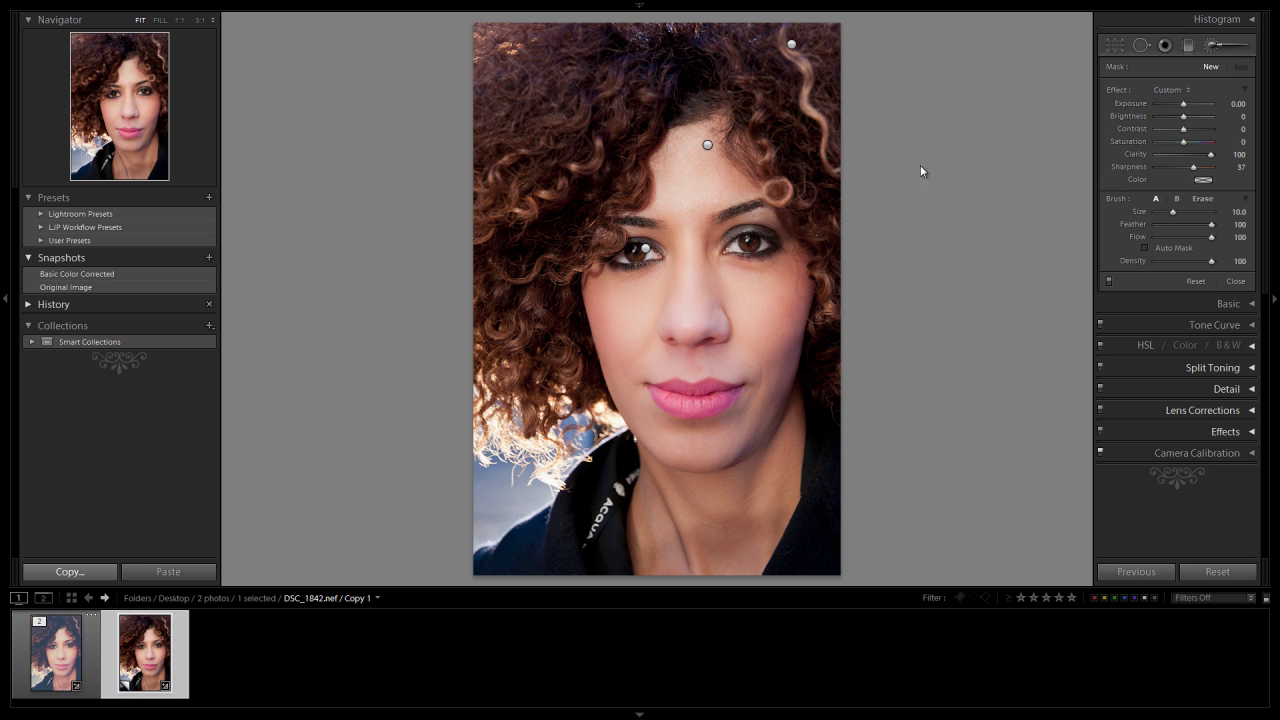
# Close the Adjustment Brush and set luminance noise reduction to 30, checking the skin up close
pyautogui.click(1210, 46)
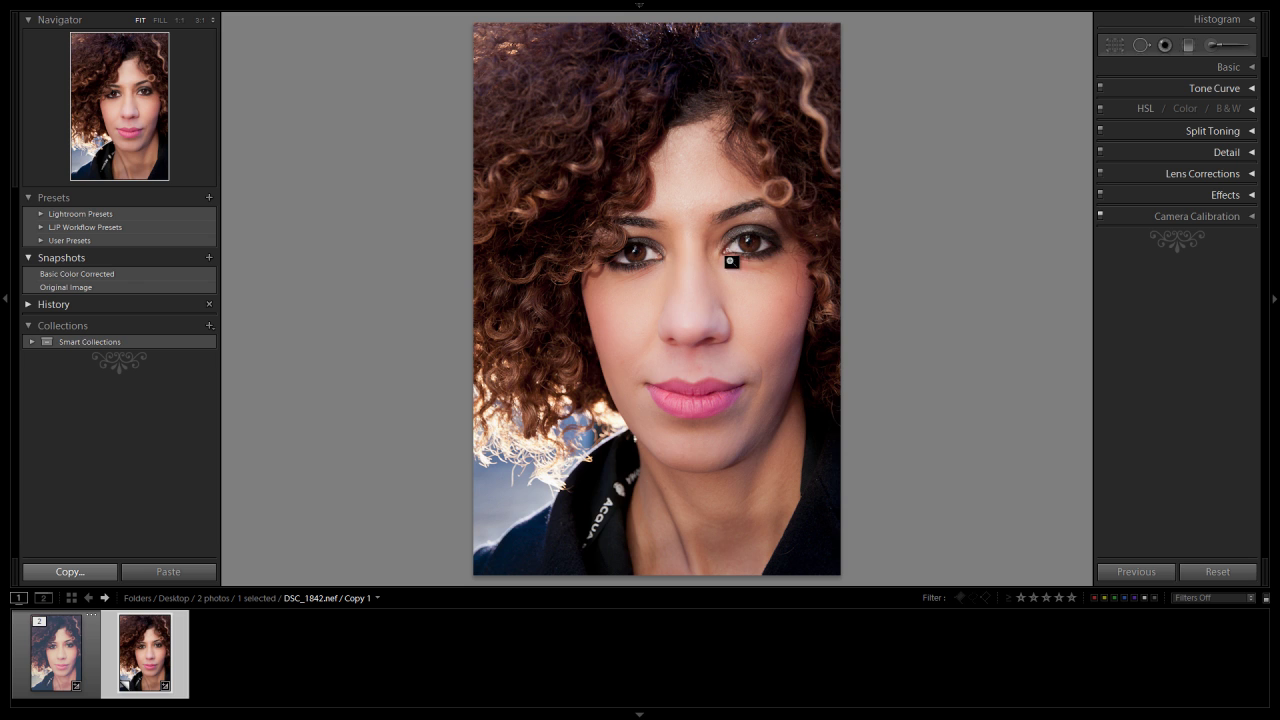
pyautogui.click(1244, 157)
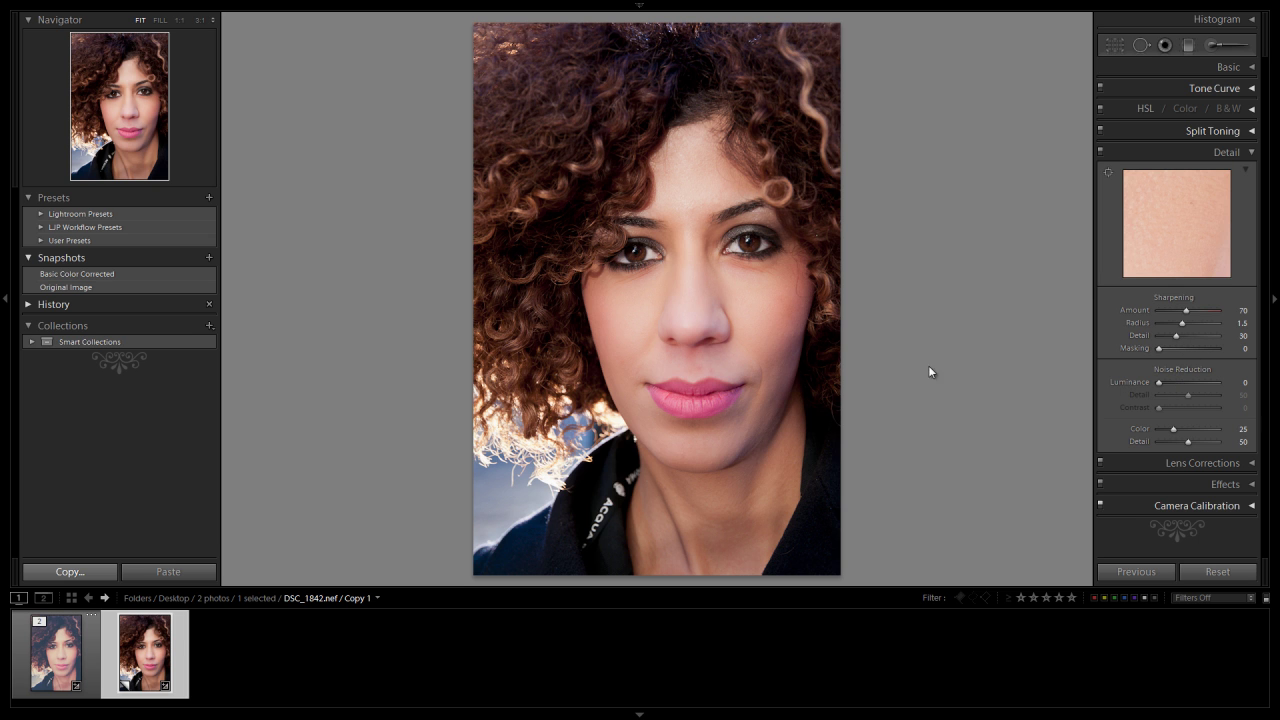
pyautogui.click(690, 258)
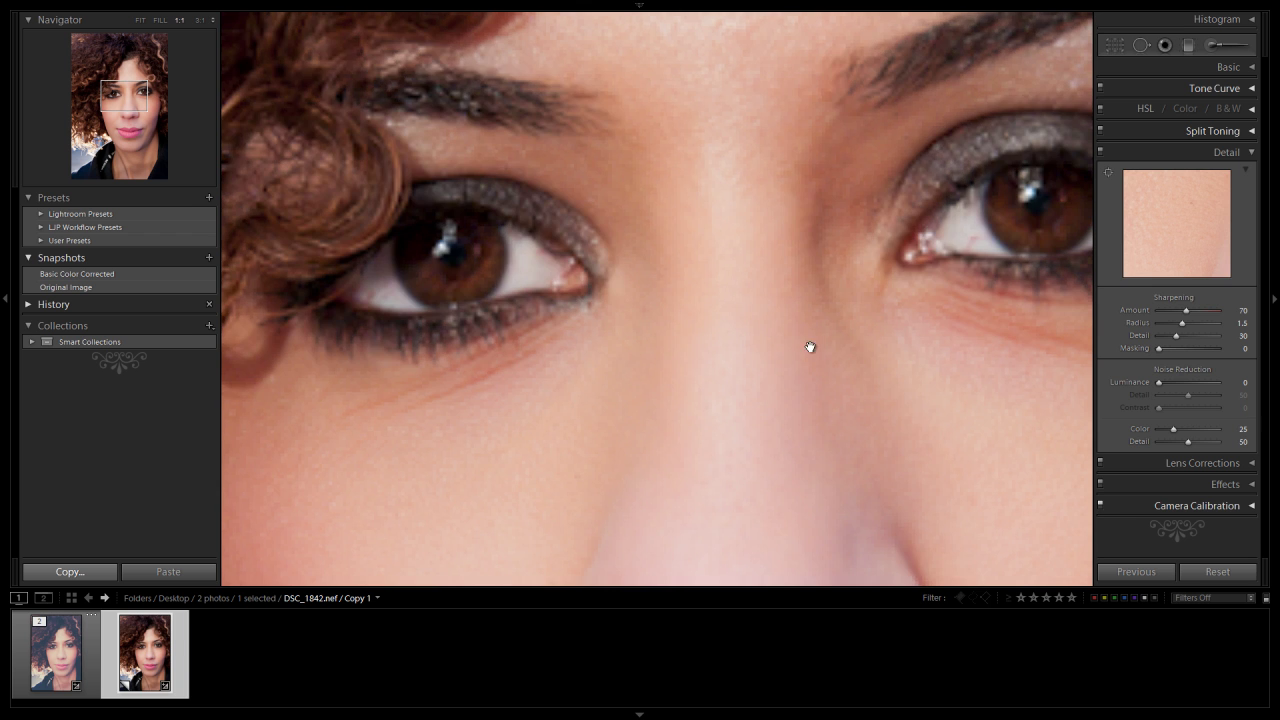
pyautogui.moveTo(808, 346); pyautogui.dragTo(786, 277)
pyautogui.click(1194, 382)
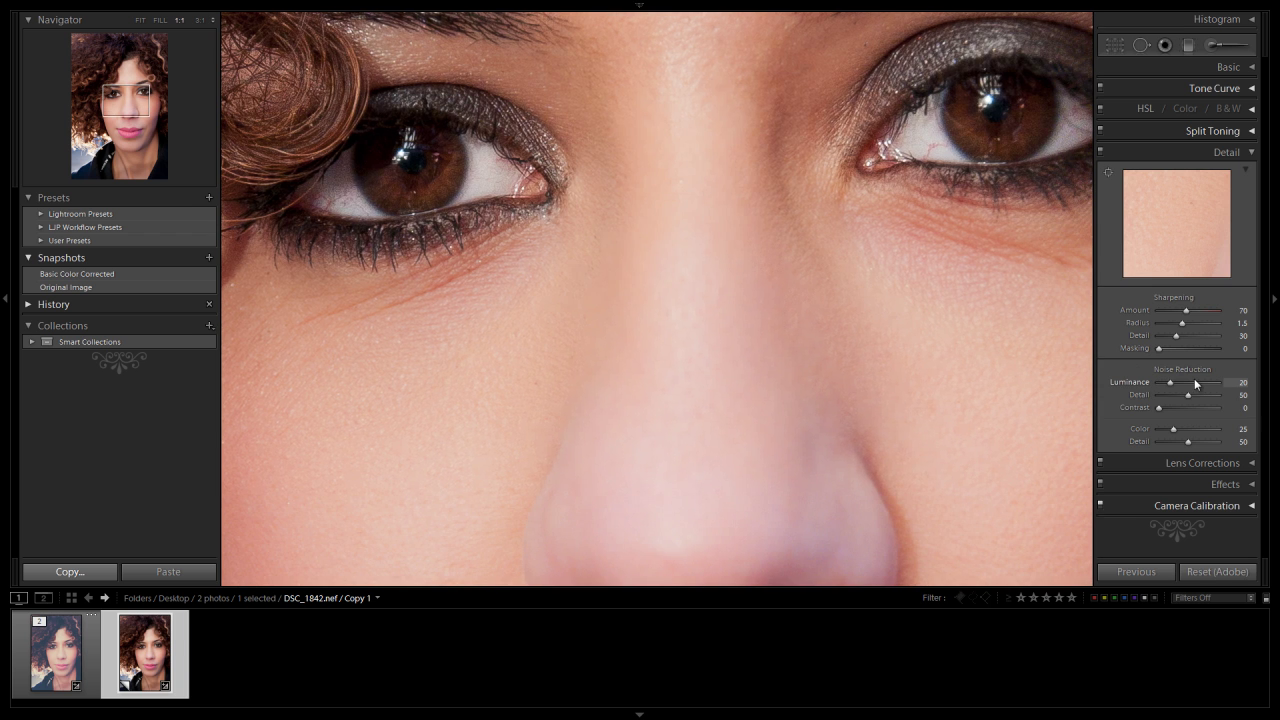
pyautogui.click(1194, 382)
pyautogui.doubleClick(1194, 382)
pyautogui.click(1190, 380)
pyautogui.click(1182, 384)
pyautogui.click(909, 339)
pyautogui.click(780, 286)
pyautogui.click(815, 402)
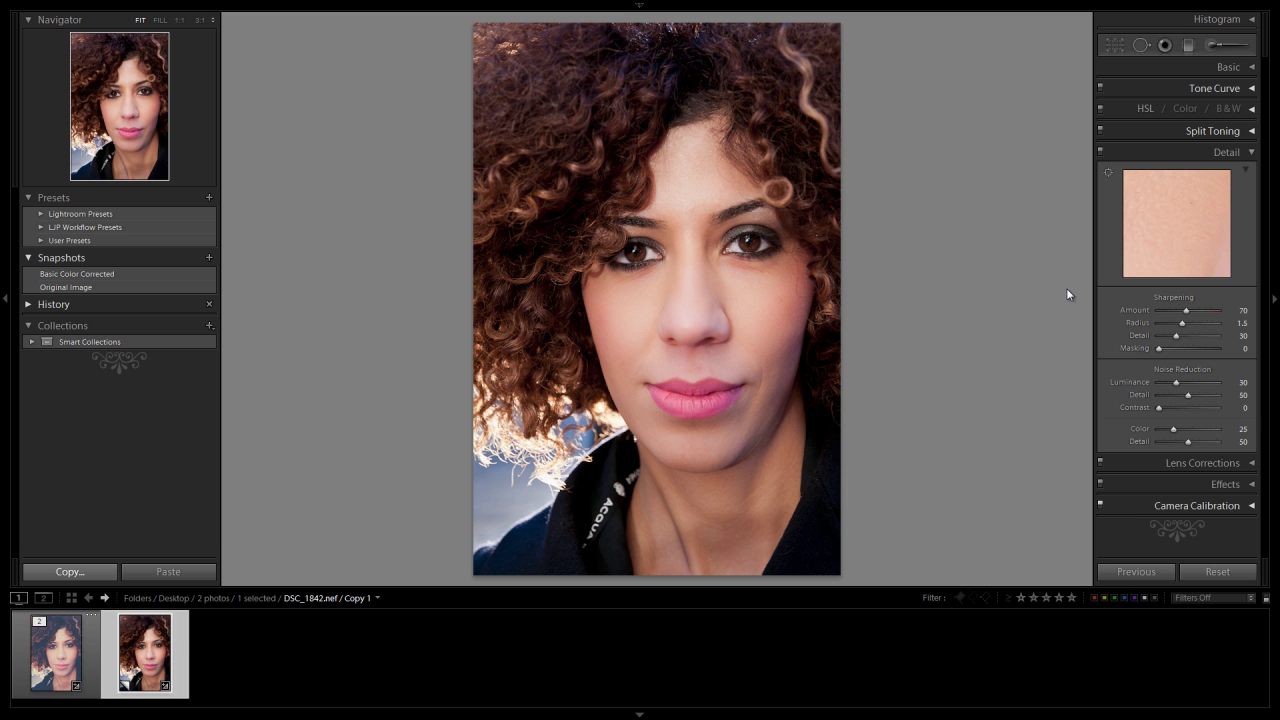
# Try luminance noise reduction at 56, inspect the eyes up close, and undo that change
pyautogui.click(708, 246)
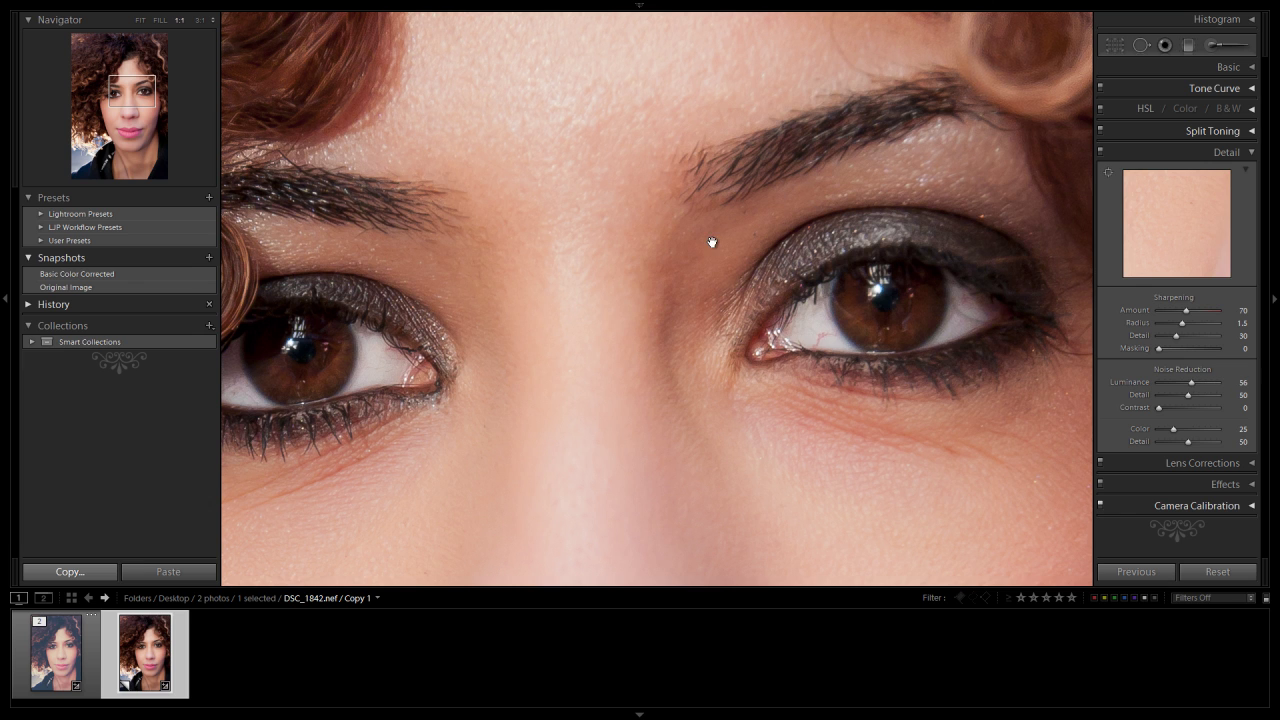
pyautogui.hotkey('ctrl', 'z')
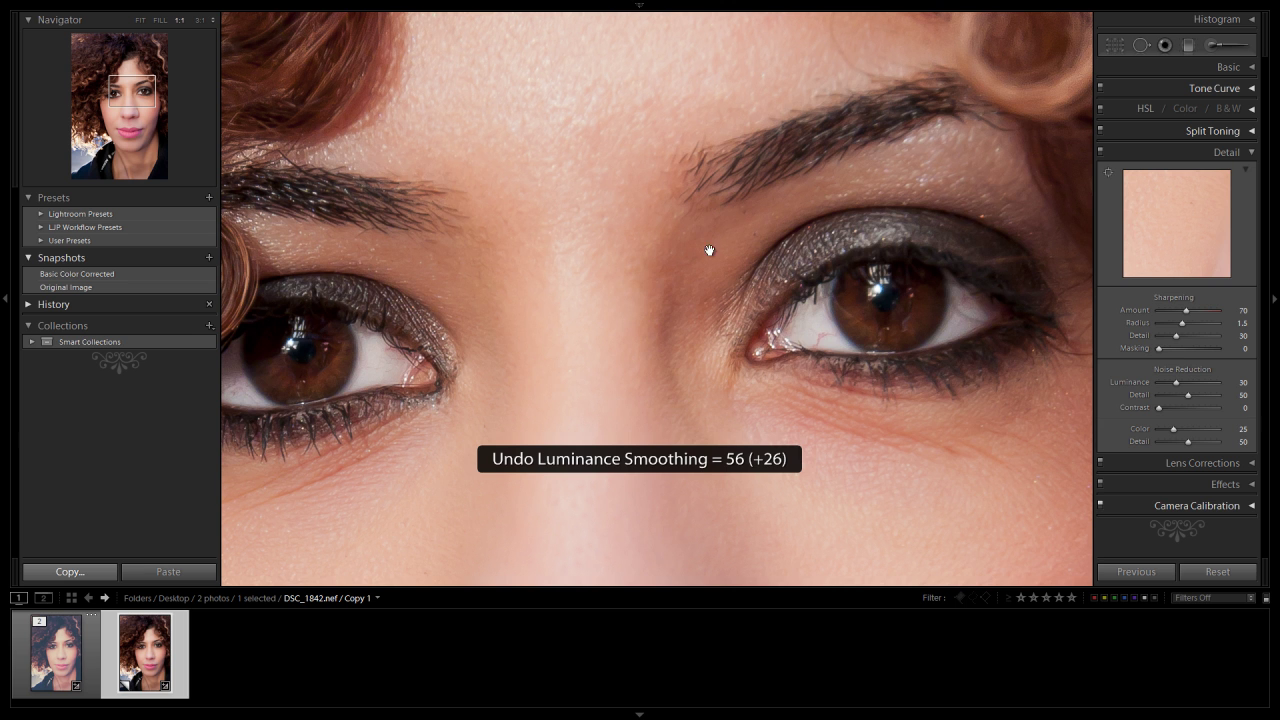
pyautogui.press('z')
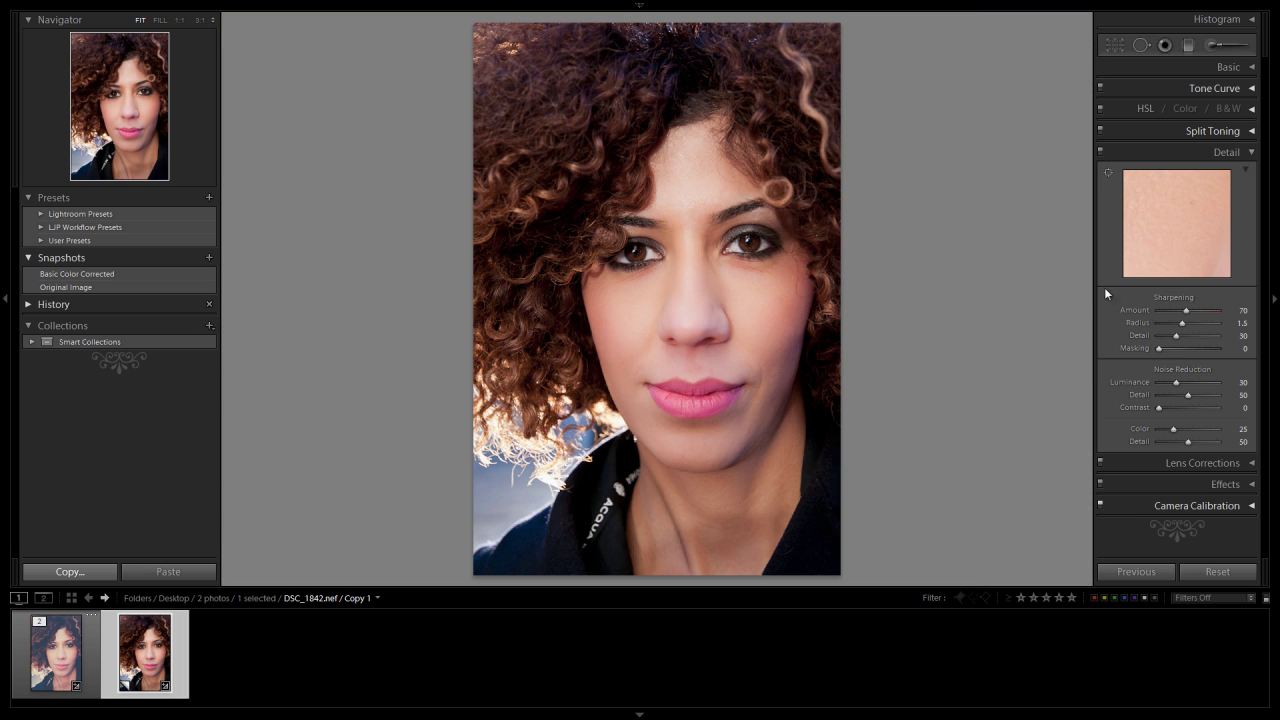
# Save the current edit as a new snapshot named "Retouched Color Corrected"
pyautogui.click(1250, 153)
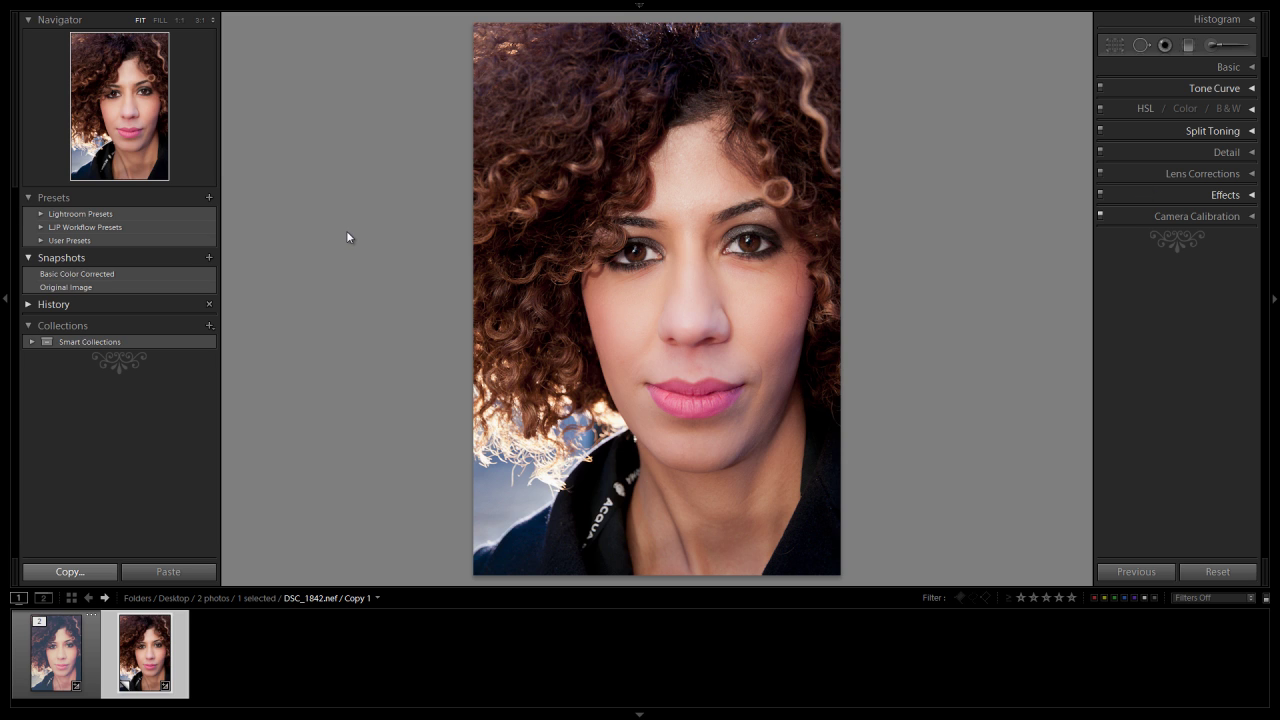
pyautogui.click(210, 258)
pyautogui.write('Retouched Color Corrected')
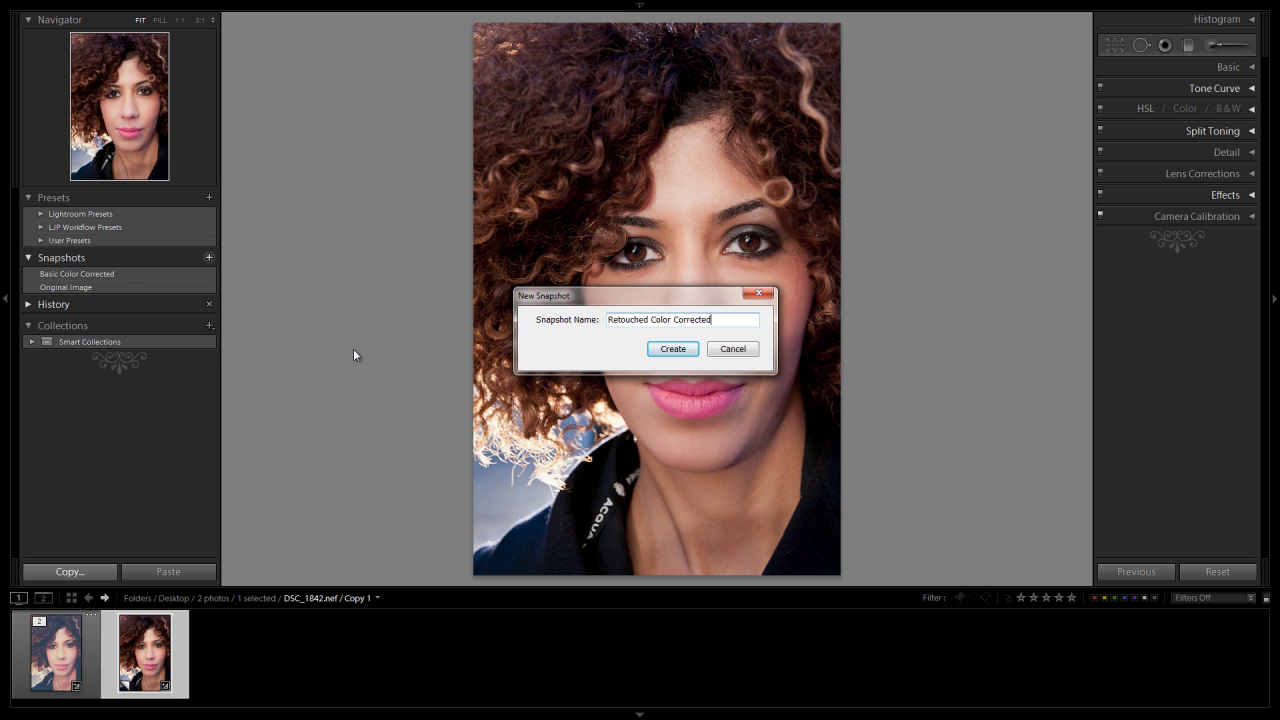
pyautogui.press('Return')
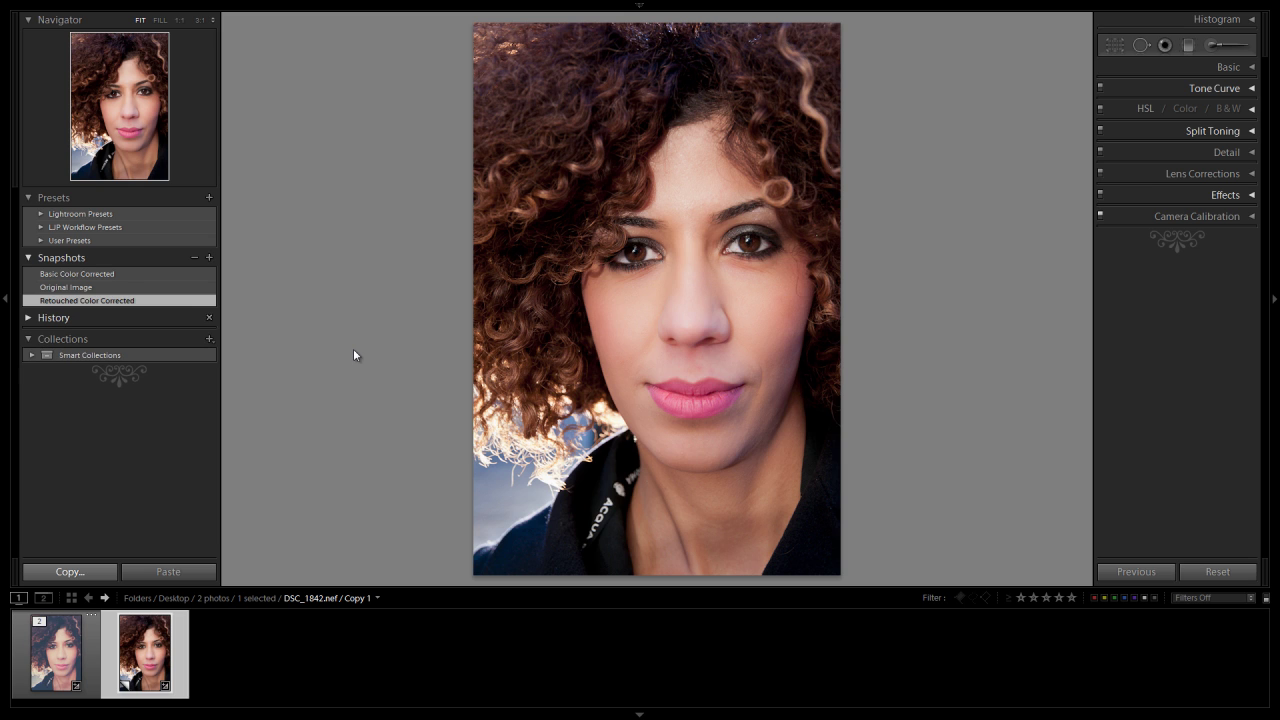
# Compare the Basic Color Corrected and Retouched Color Corrected snapshots repeatedly, ending on the retouched one
pyautogui.click(104, 273)
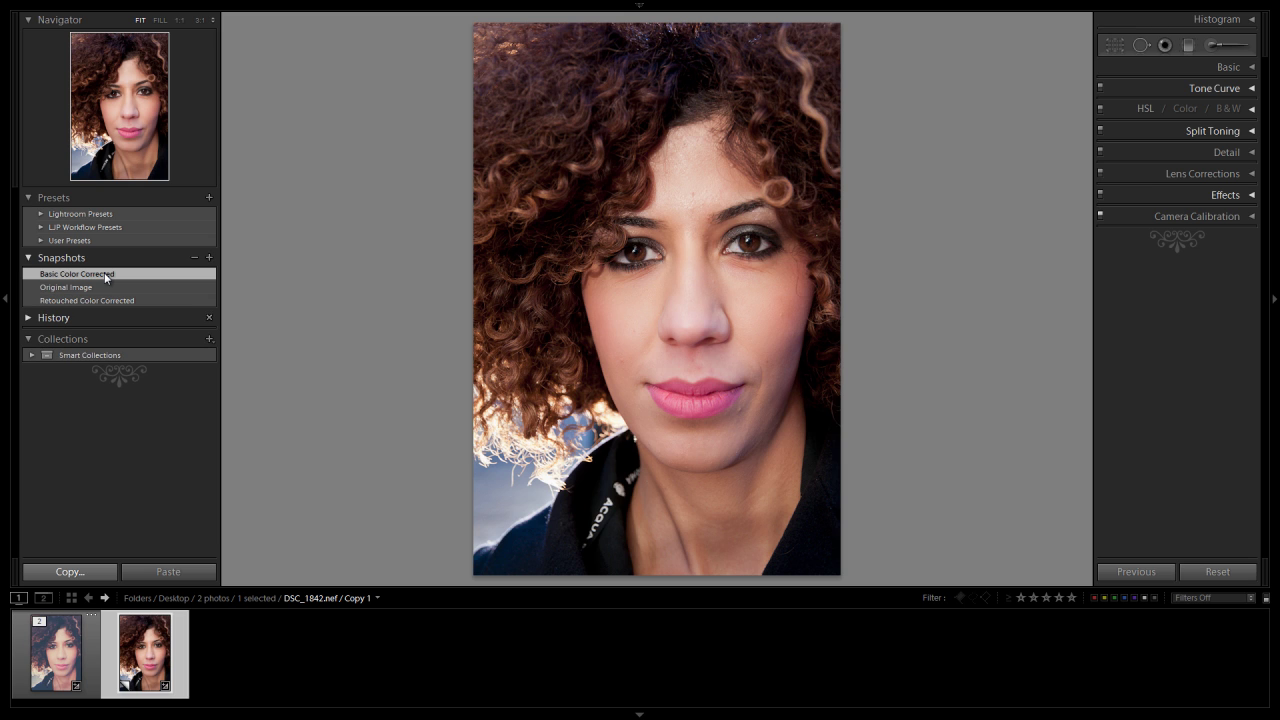
pyautogui.click(95, 300)
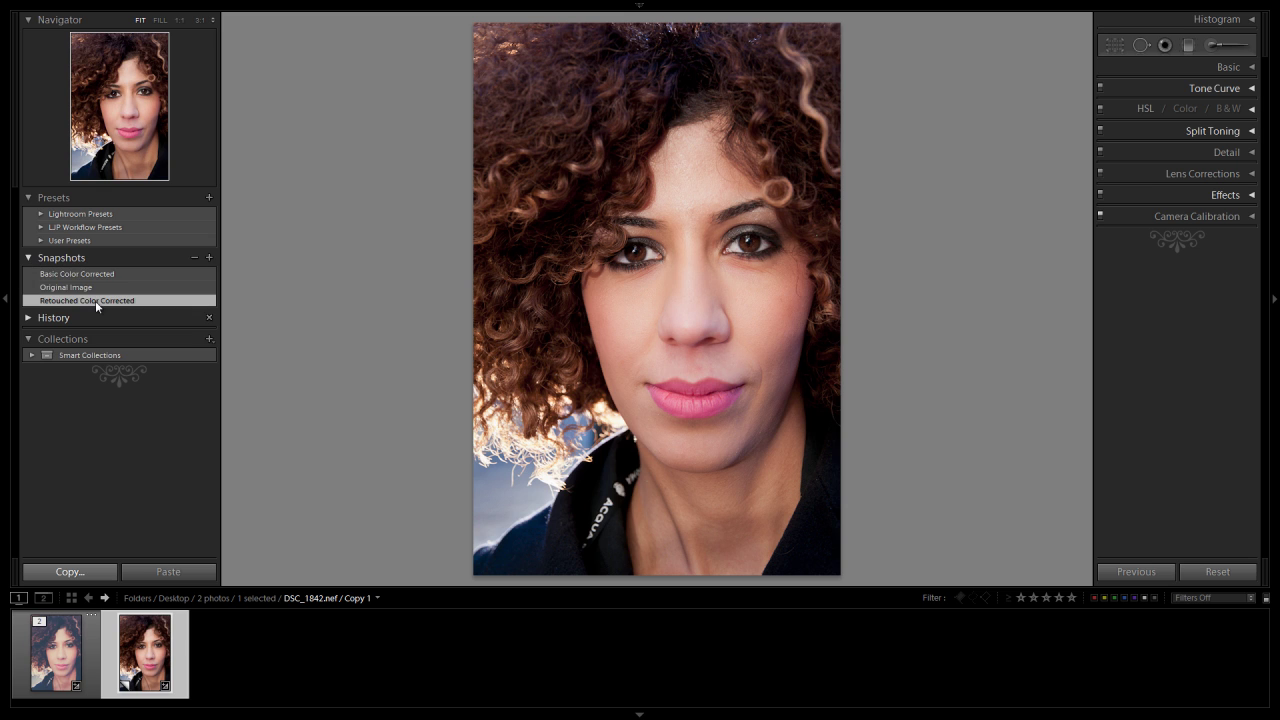
pyautogui.click(108, 275)
pyautogui.click(106, 301)
pyautogui.click(114, 275)
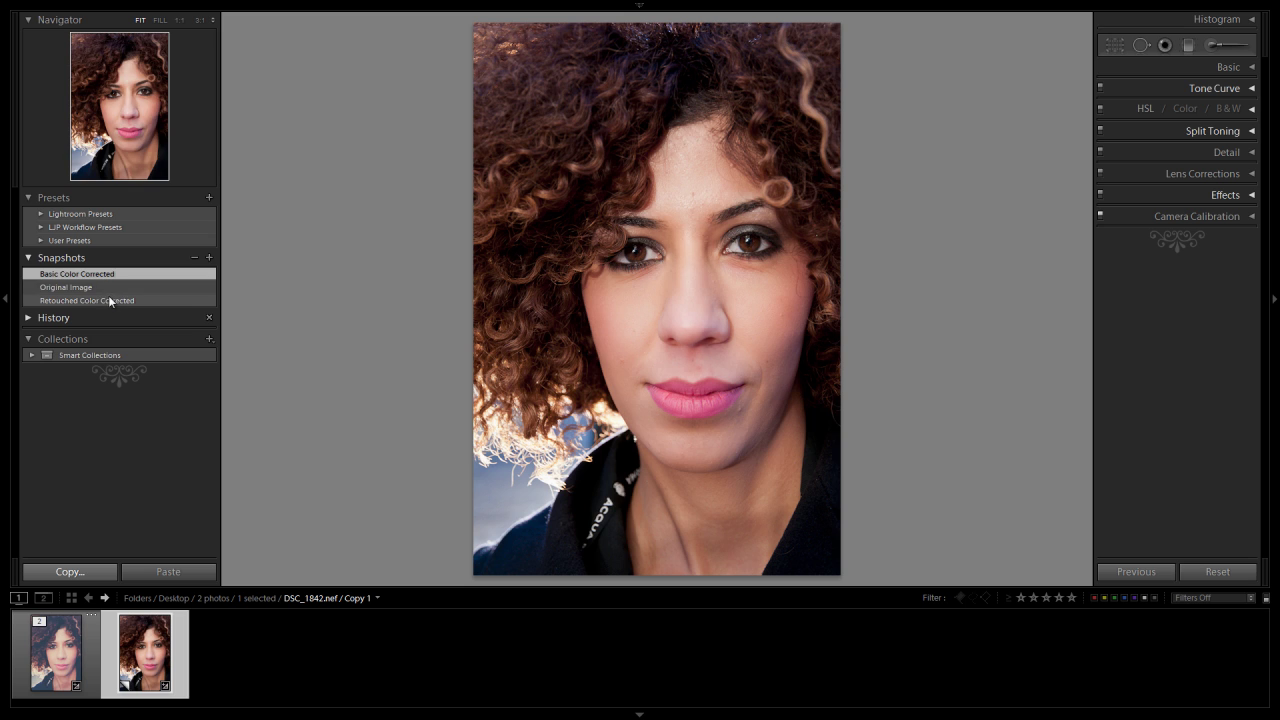
pyautogui.click(110, 301)
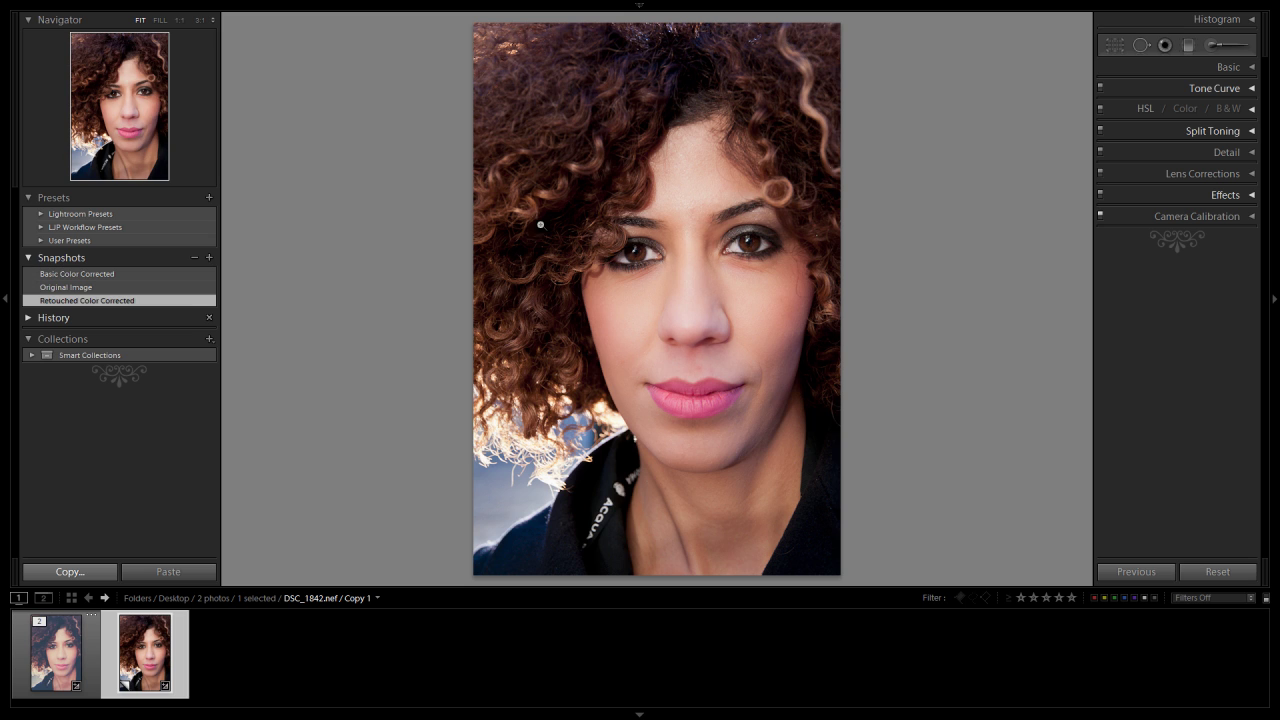
pyautogui.click(187, 274)
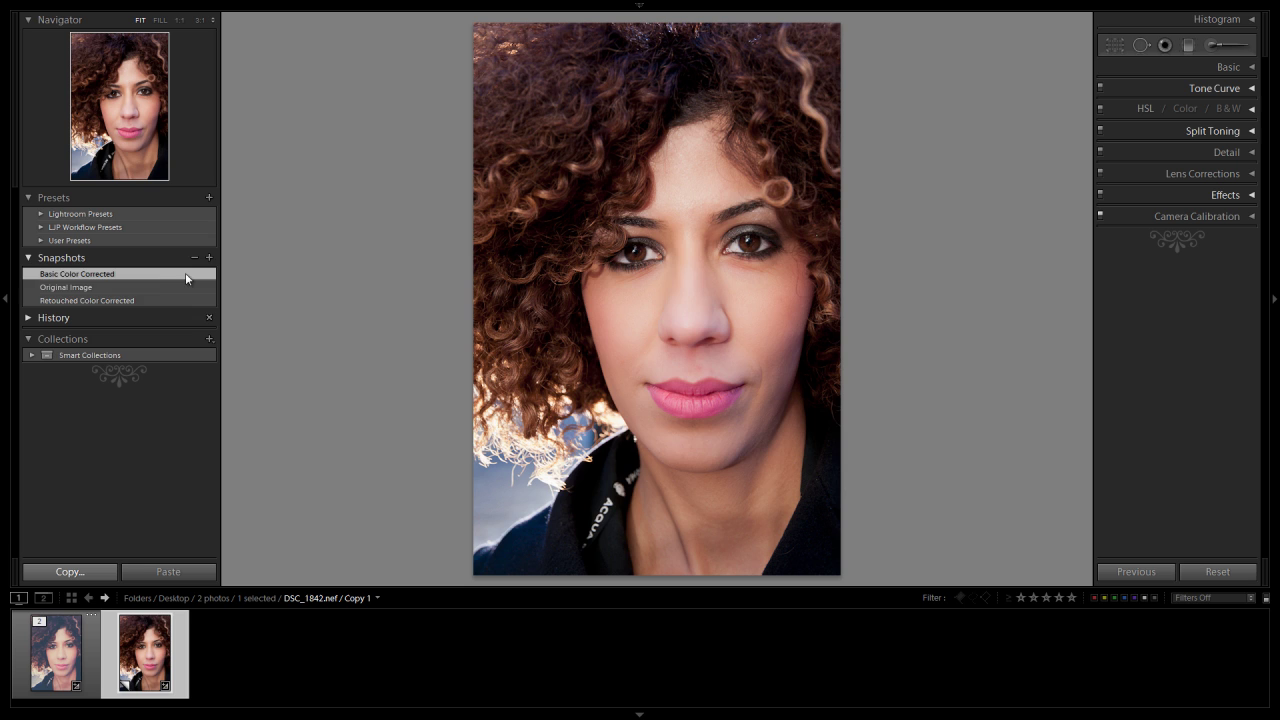
pyautogui.click(192, 300)
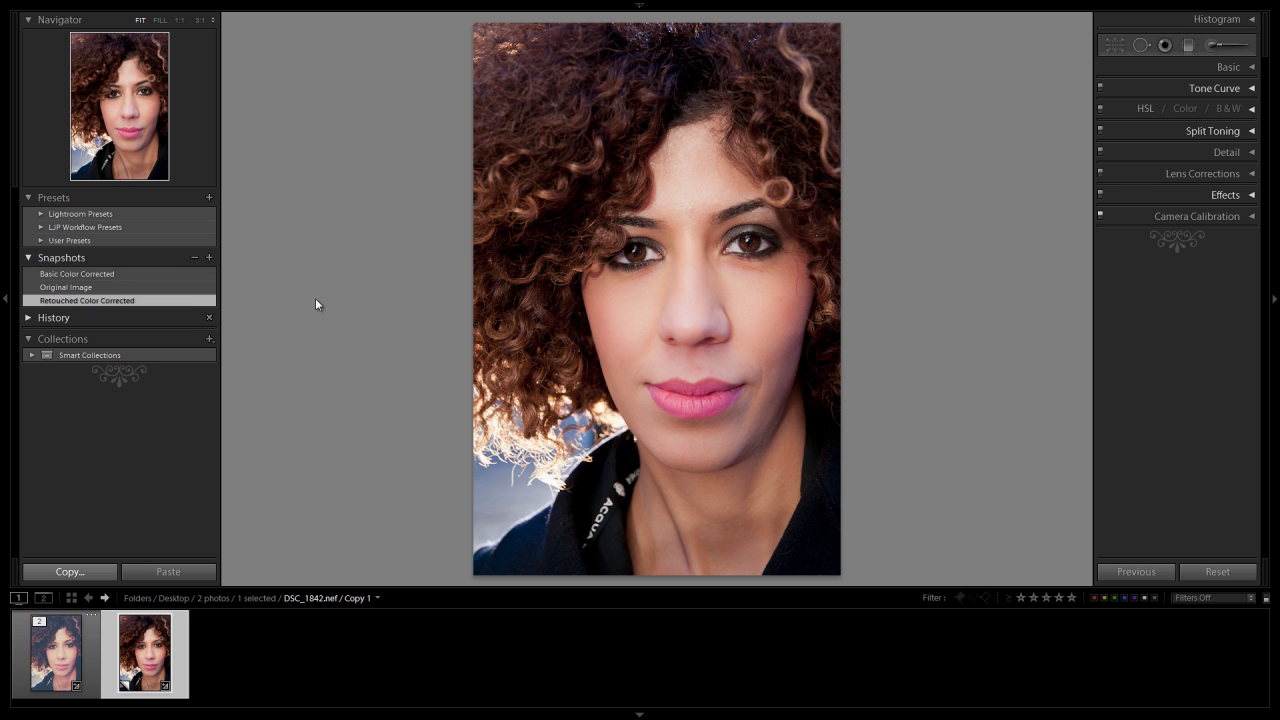